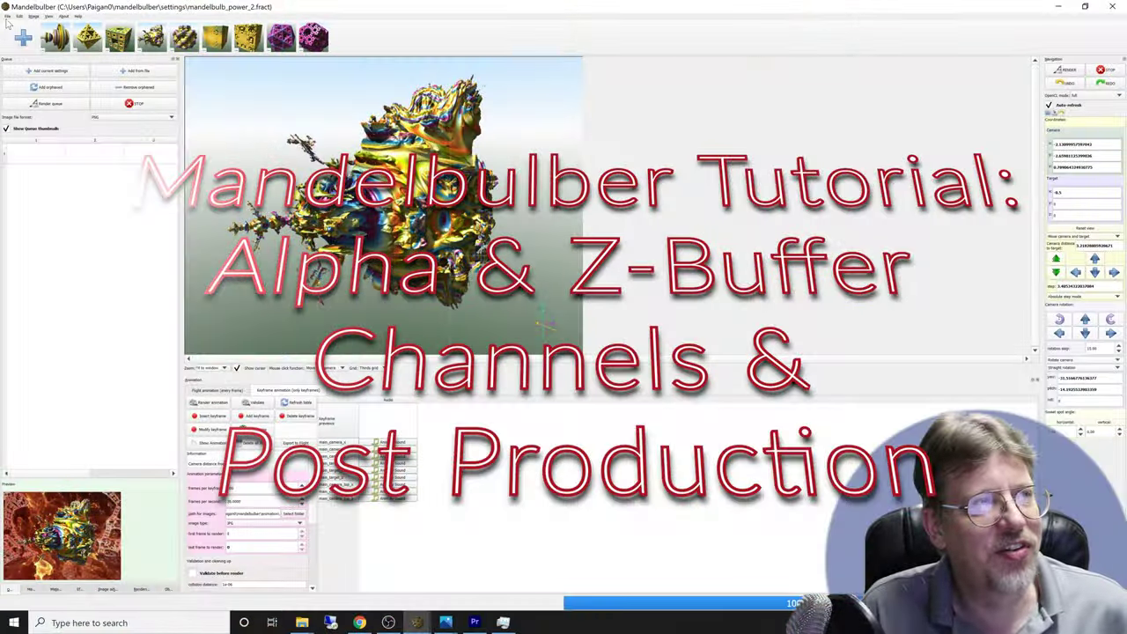
Open the program preferences and review the image settings for the Color, Alpha and Z Buffer channels
left_click(7, 16)
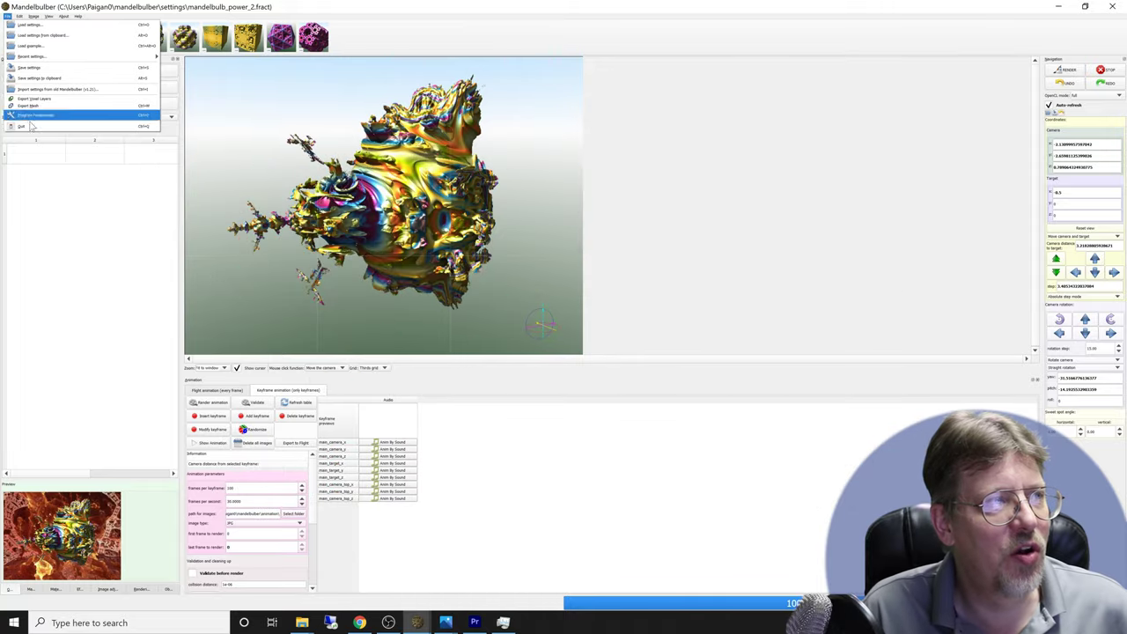
left_click(30, 116)
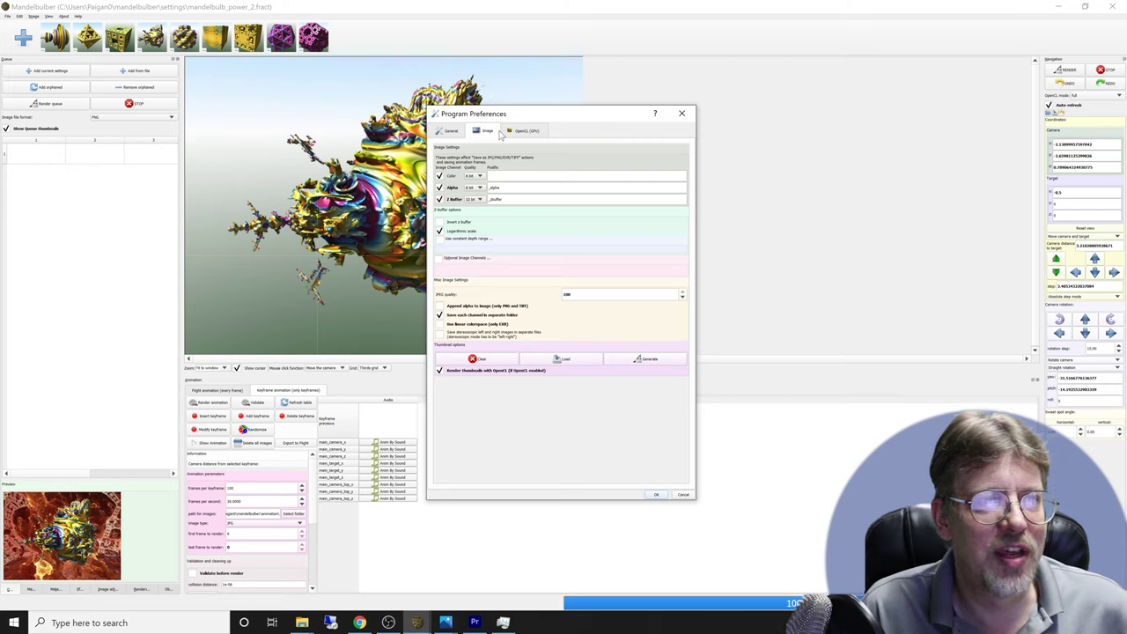
mouse_move(448, 198)
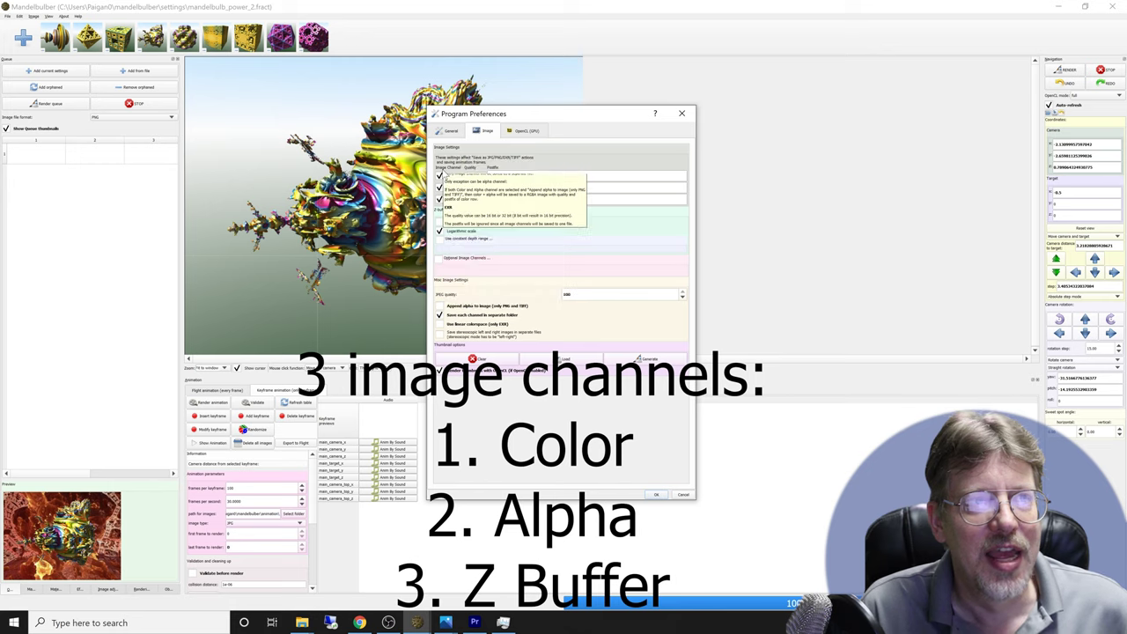
mouse_move(444, 175)
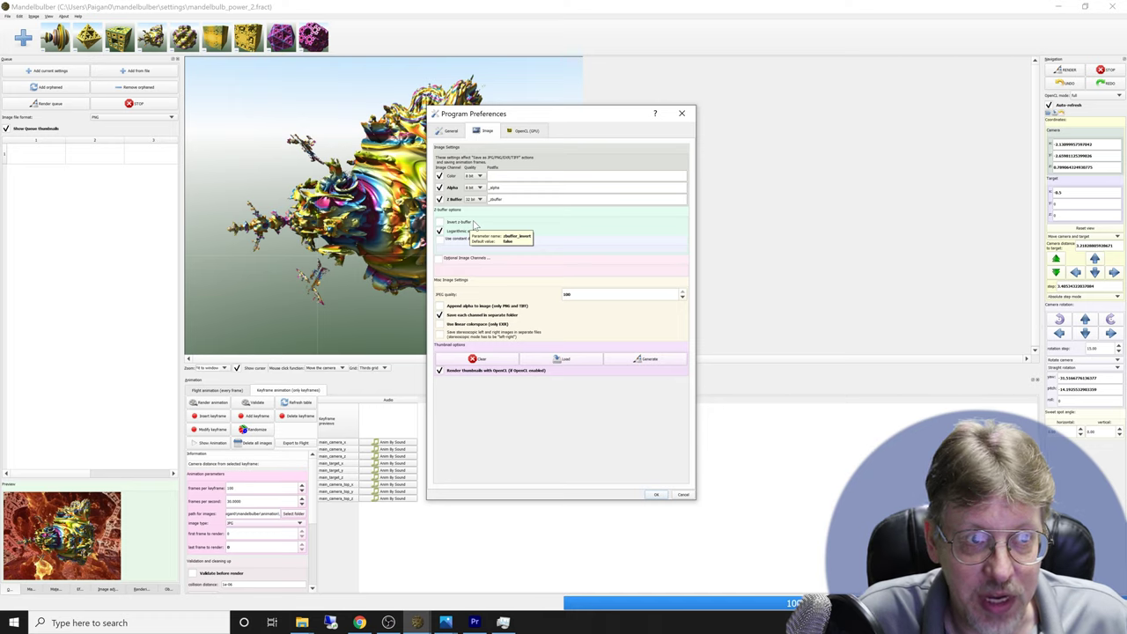
Try the inverted Z buffer option and the optional image channels, switching each one off again
left_click(439, 222)
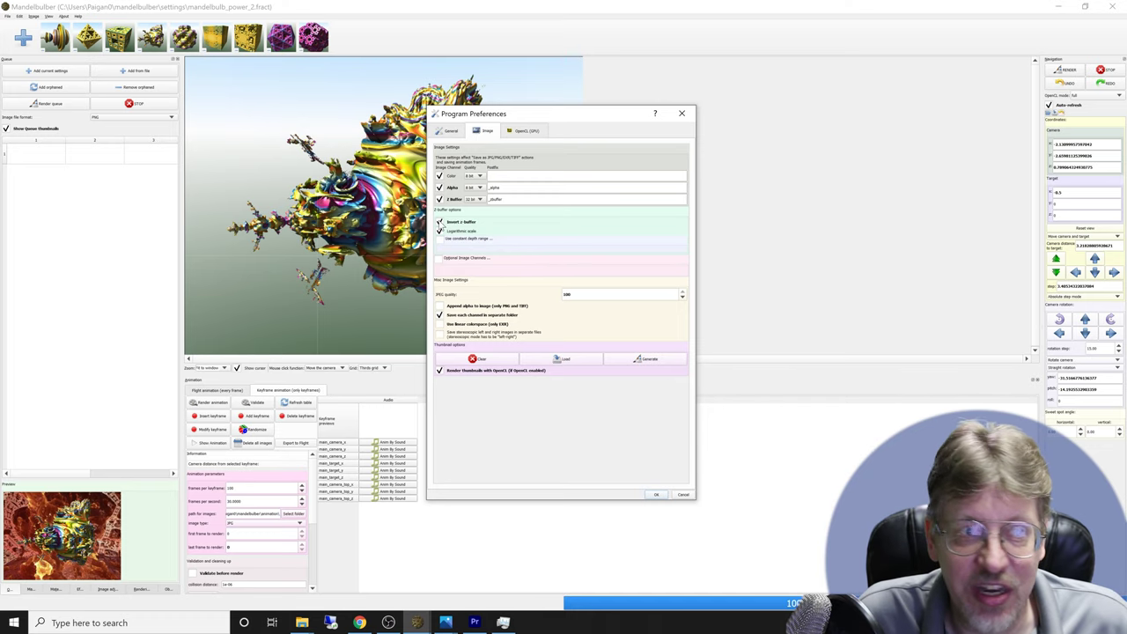
left_click(439, 222)
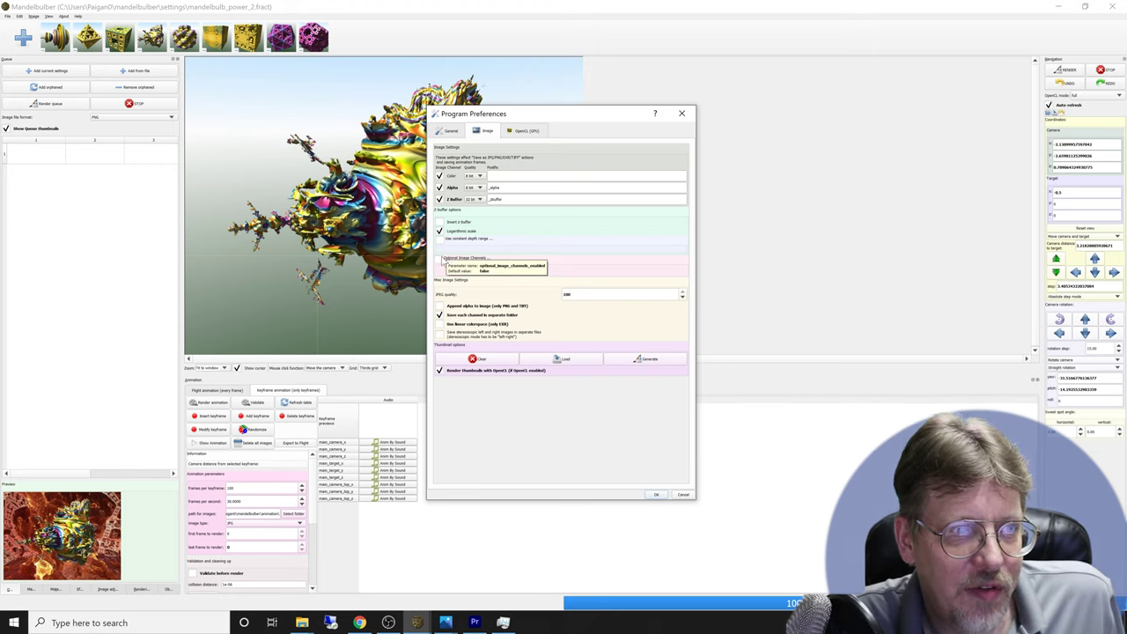
left_click(440, 259)
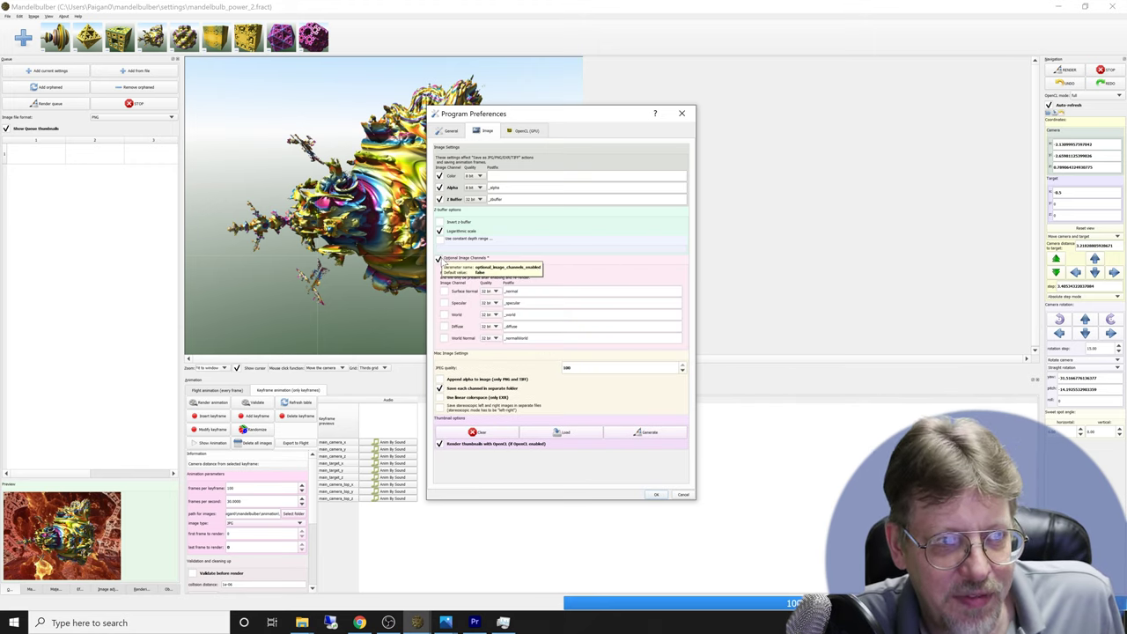
left_click(441, 260)
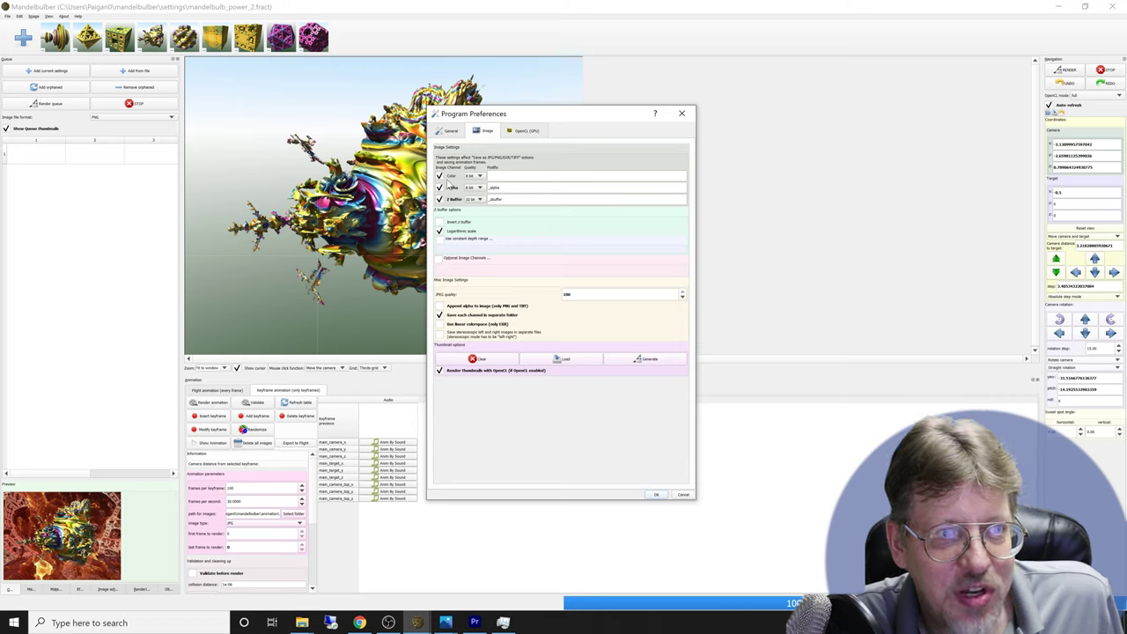
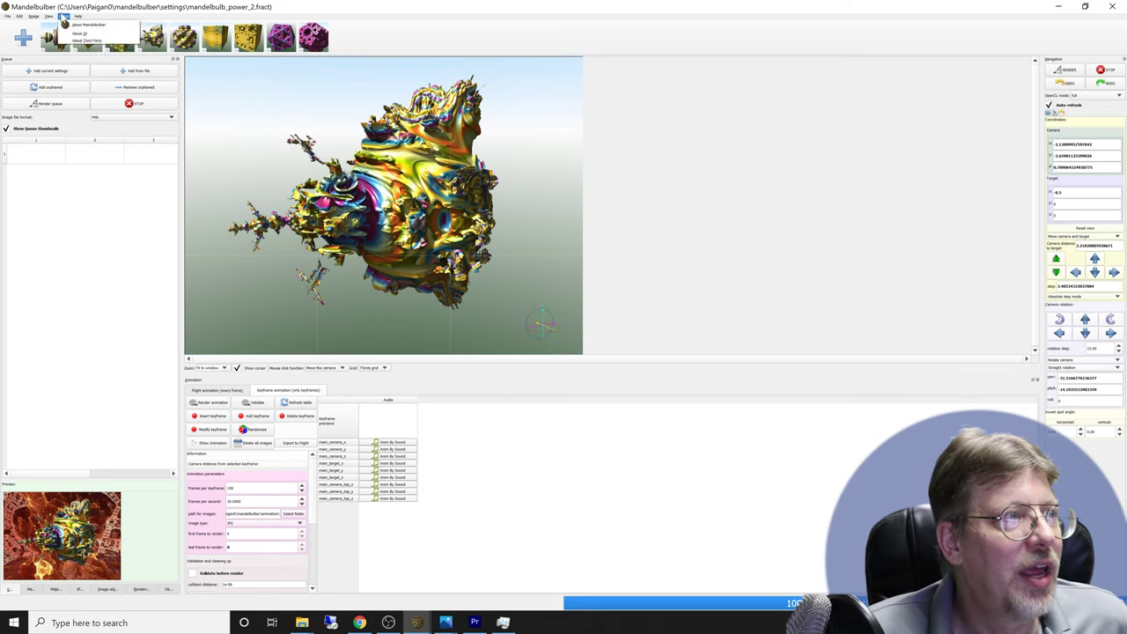
Check the window layout options that control whether the queue dock is shown
left_click(49, 18)
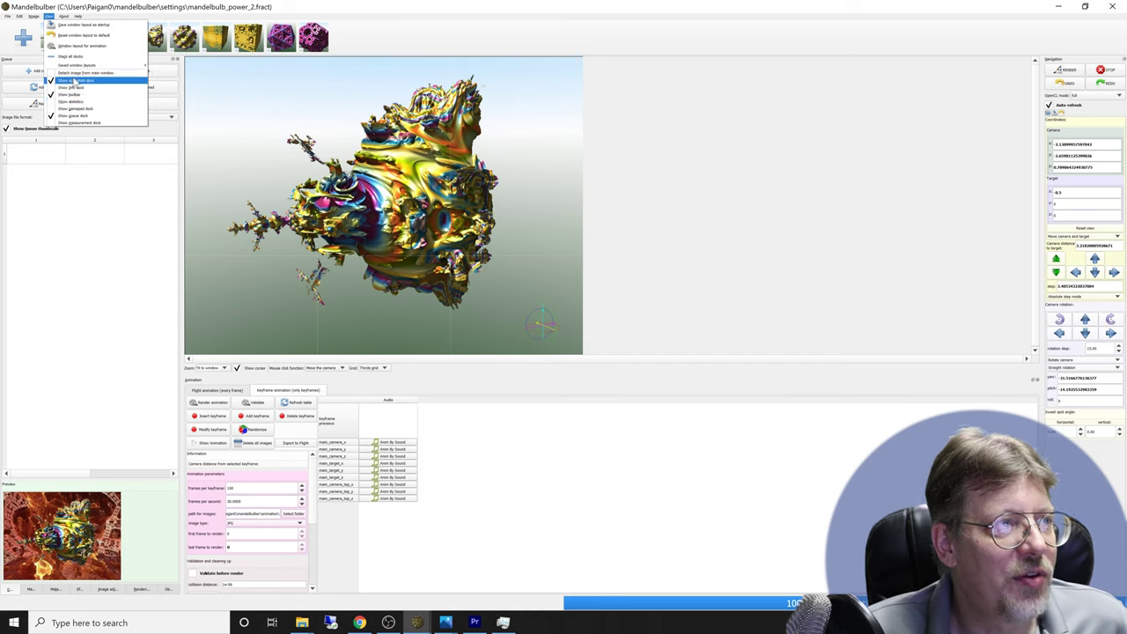
left_click(68, 245)
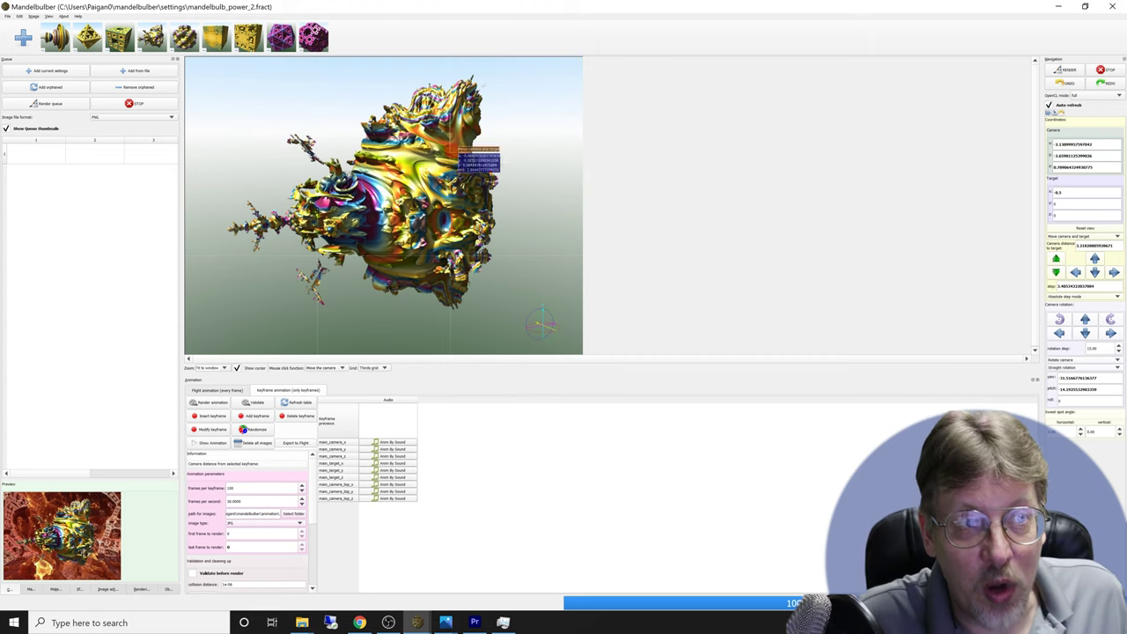
Render the fractal and enable the textured background in its effects settings
left_click(1060, 70)
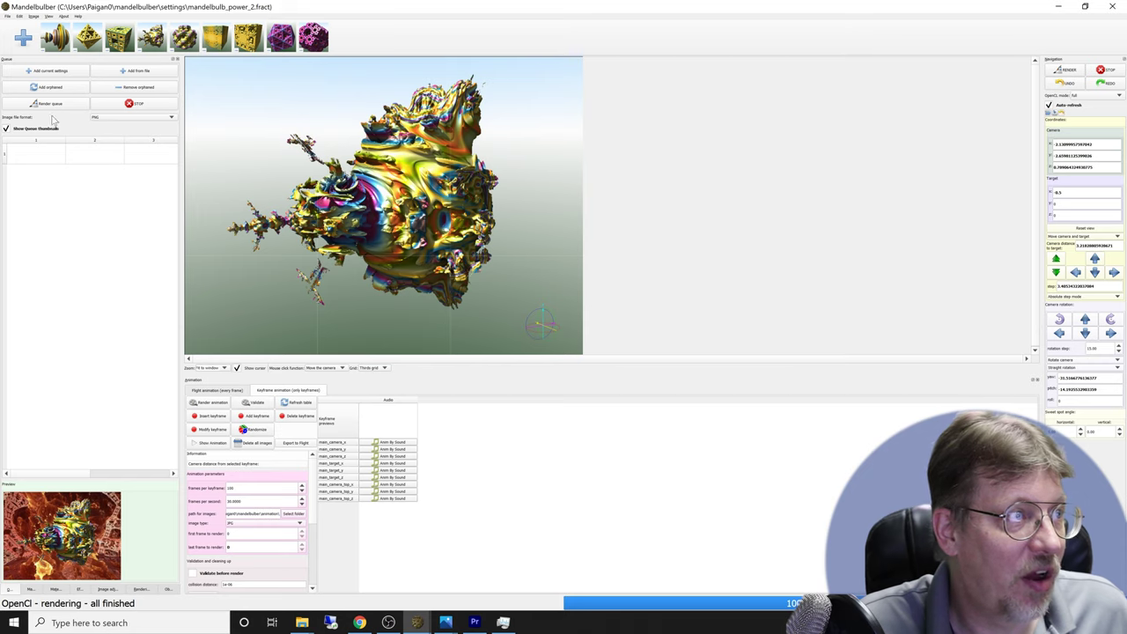
left_click(79, 589)
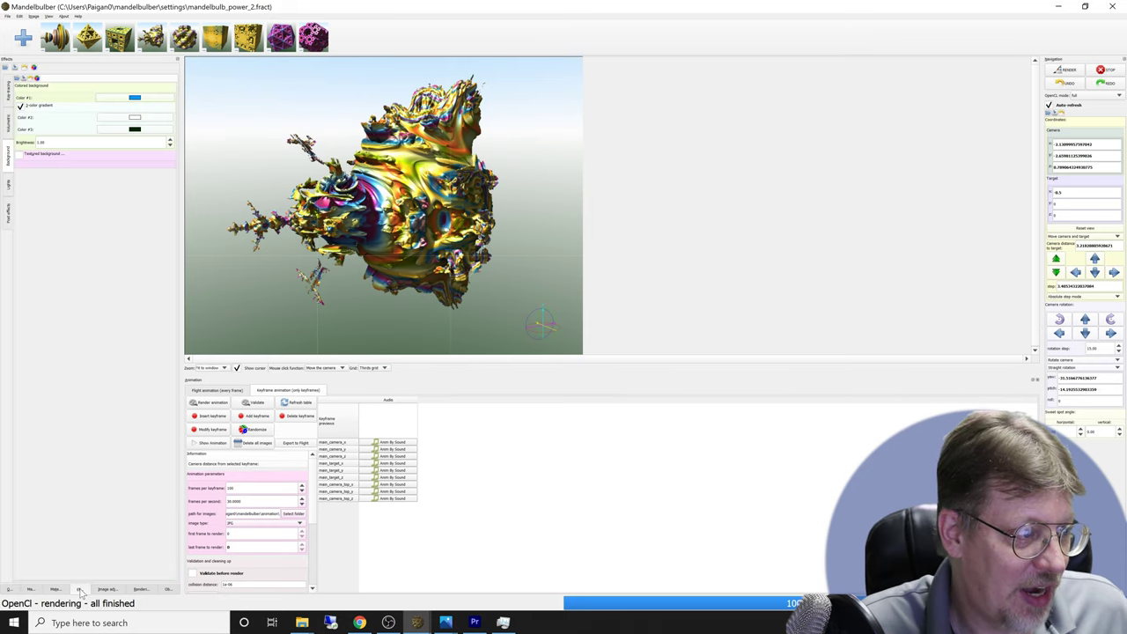
left_click(19, 154)
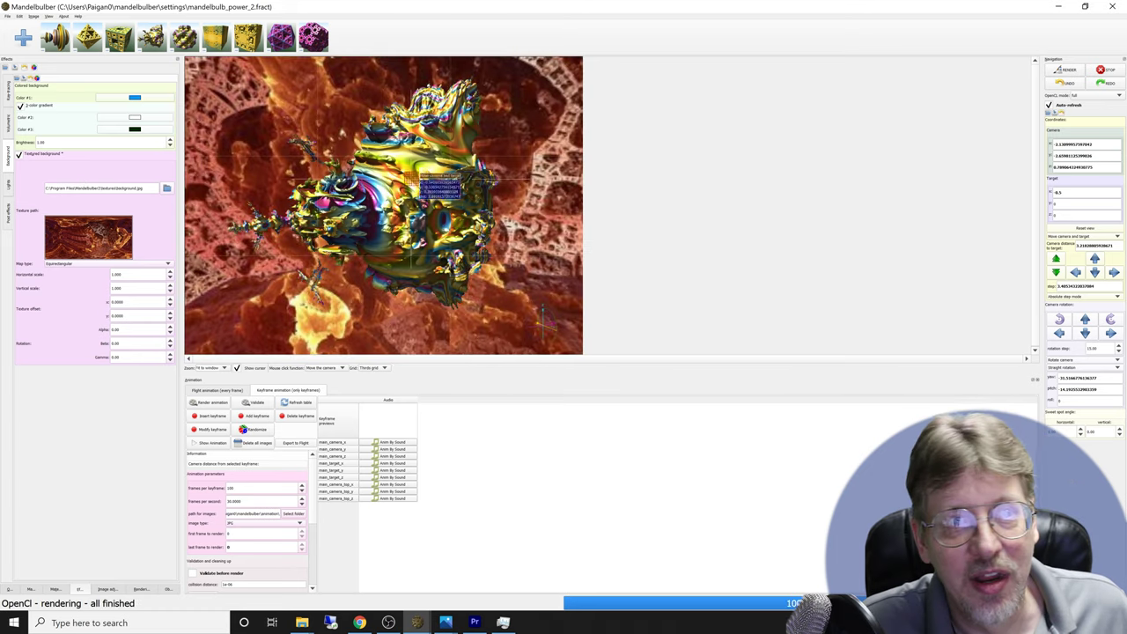
Add the current settings to the render queue and render the queue as PNG
left_click(9, 589)
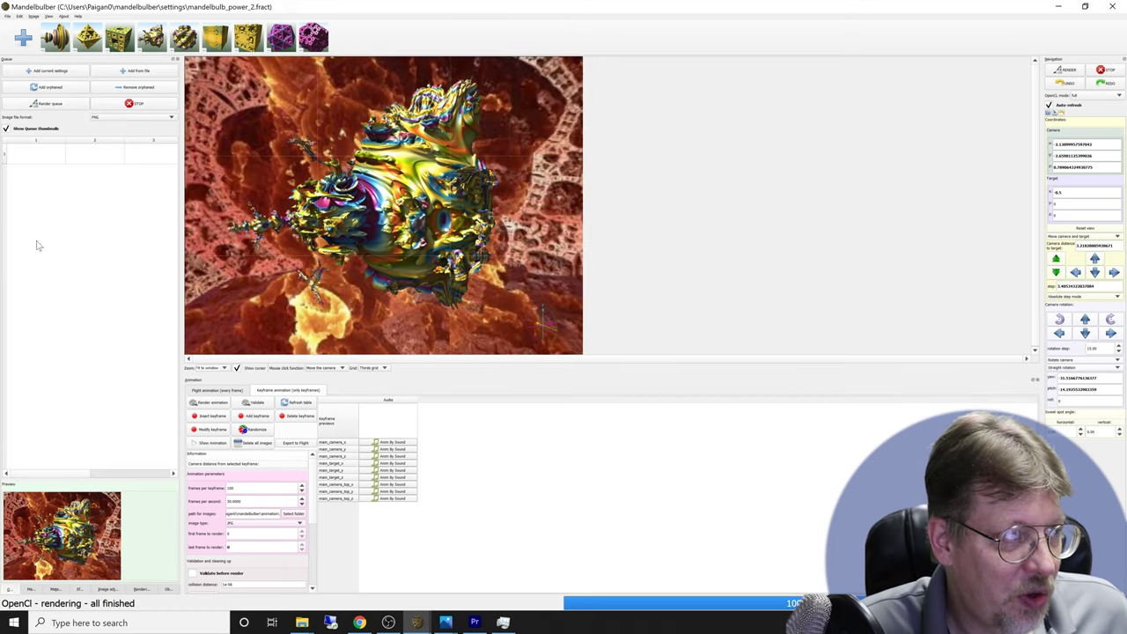
left_click(45, 104)
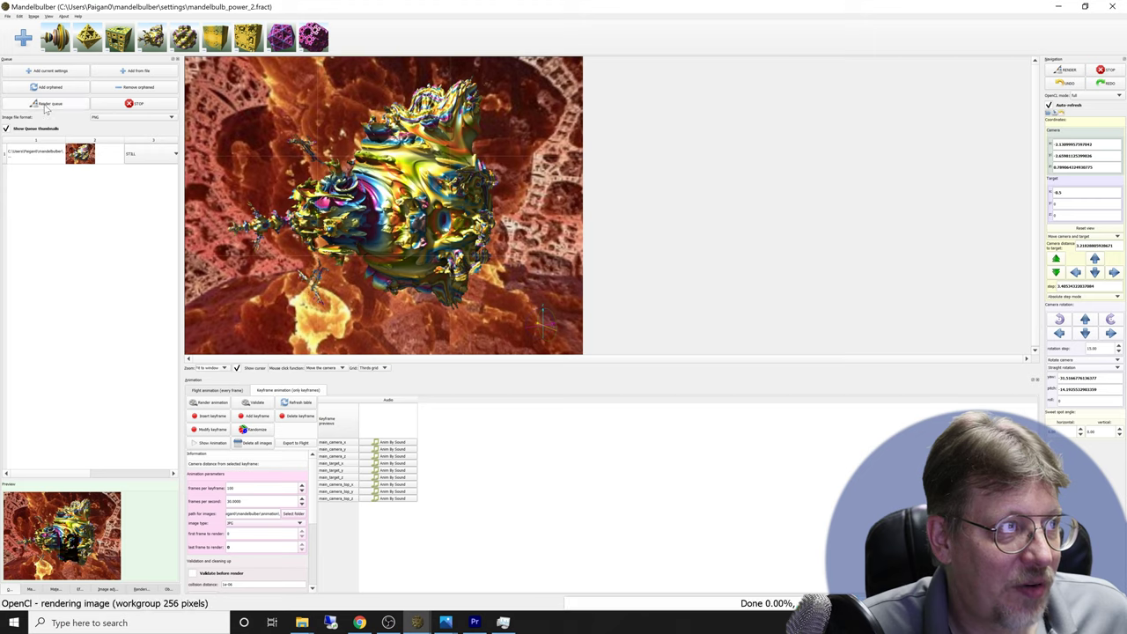
Switch to File Explorer and view the newly rendered mandelbulb_power_2 color image in the images folder
left_click(302, 623)
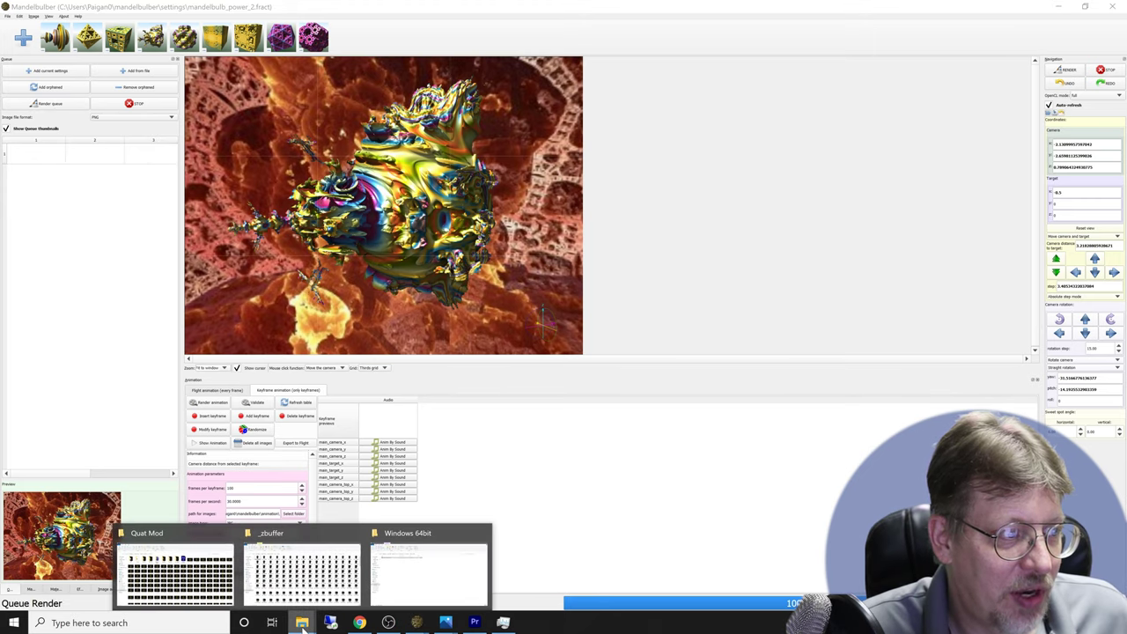
left_click(407, 588)
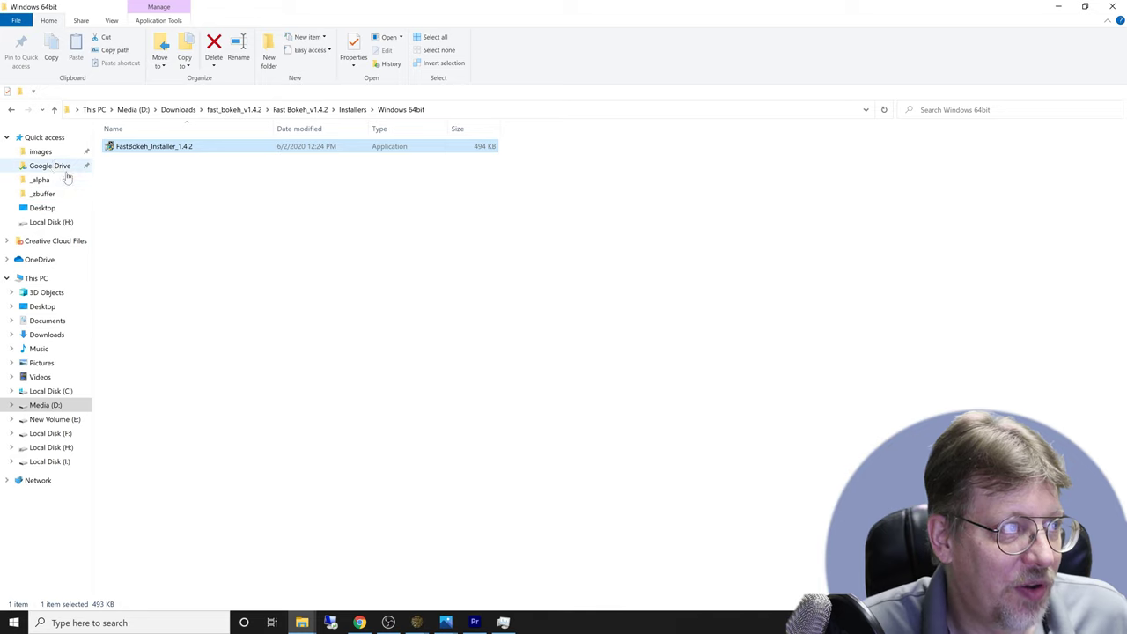
left_click(42, 152)
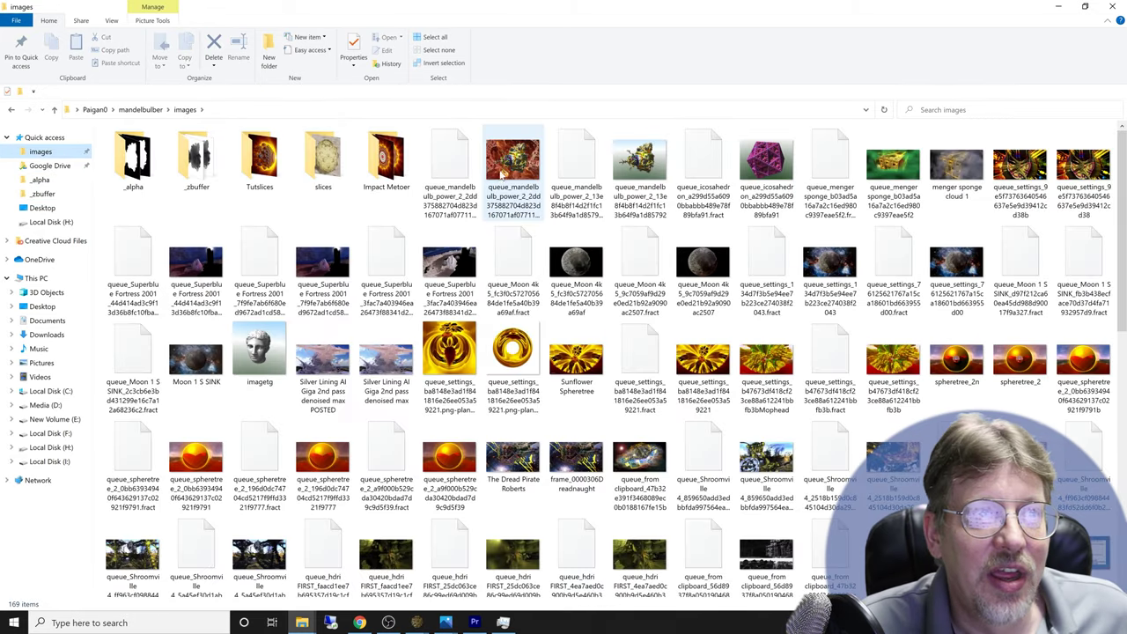
double_click(532, 157)
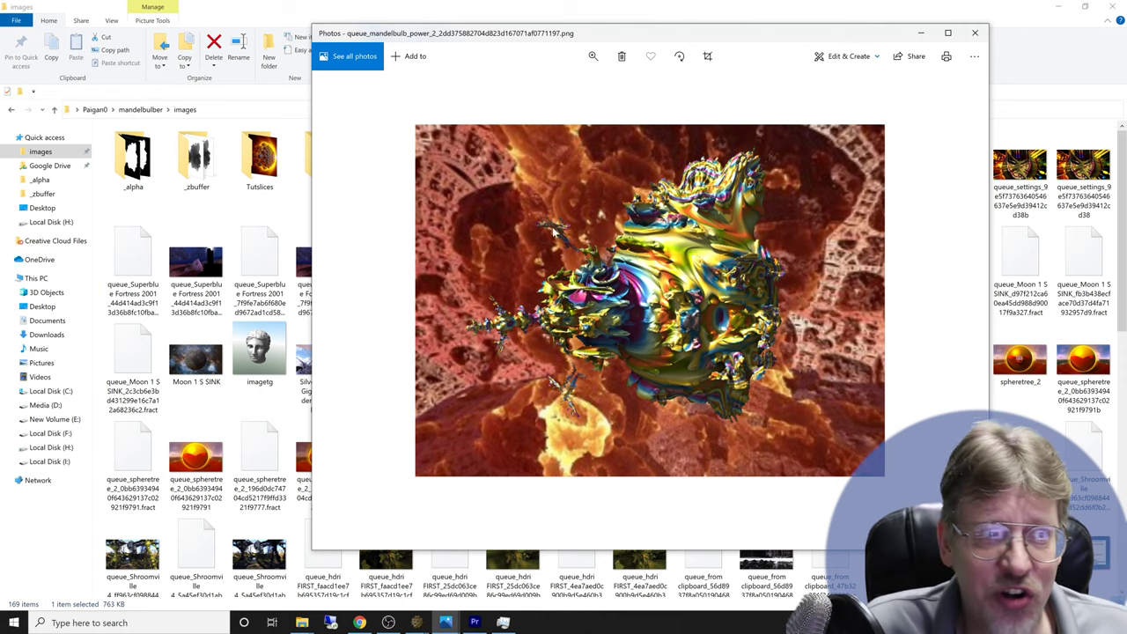
left_click(921, 33)
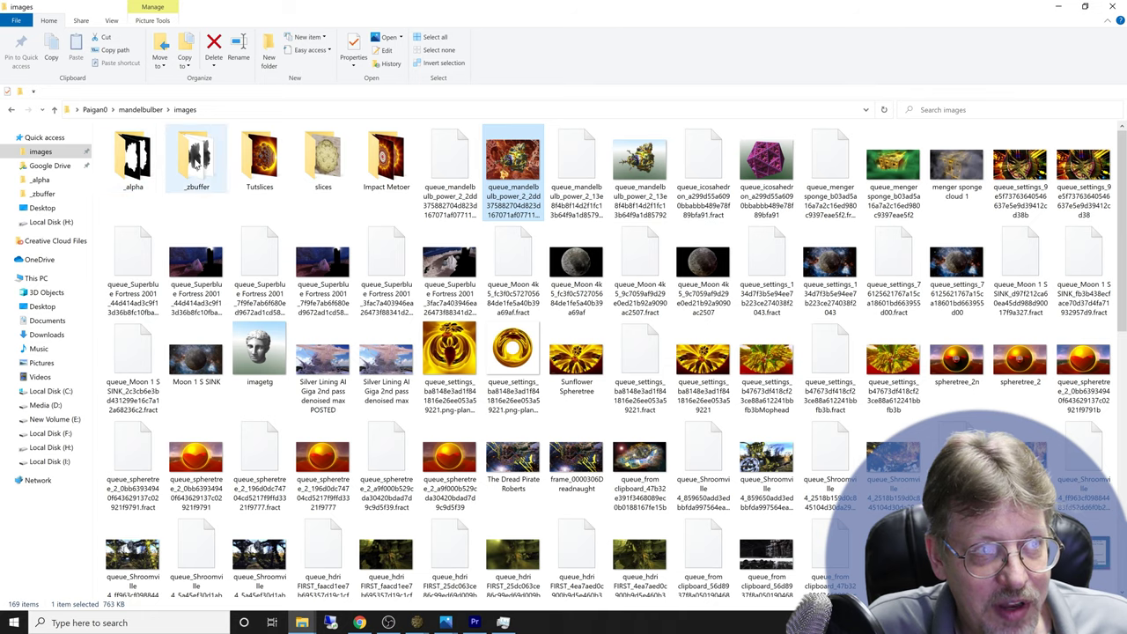
View the matching mandelbulb_power_2 image in the _alpha folder and compare it with the color render
double_click(138, 165)
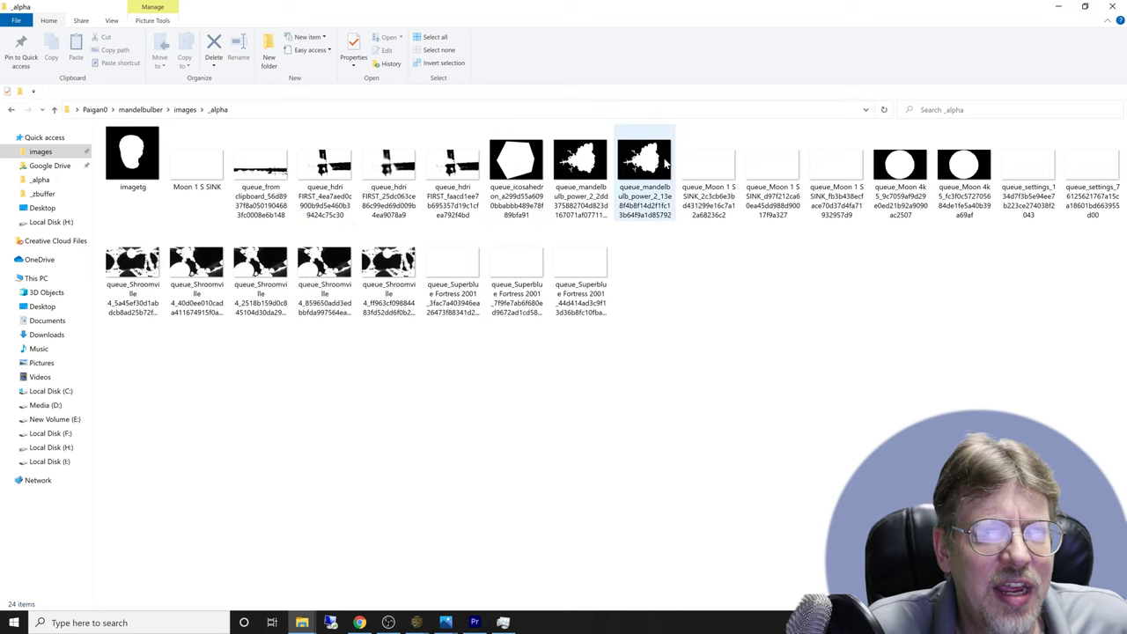
double_click(577, 166)
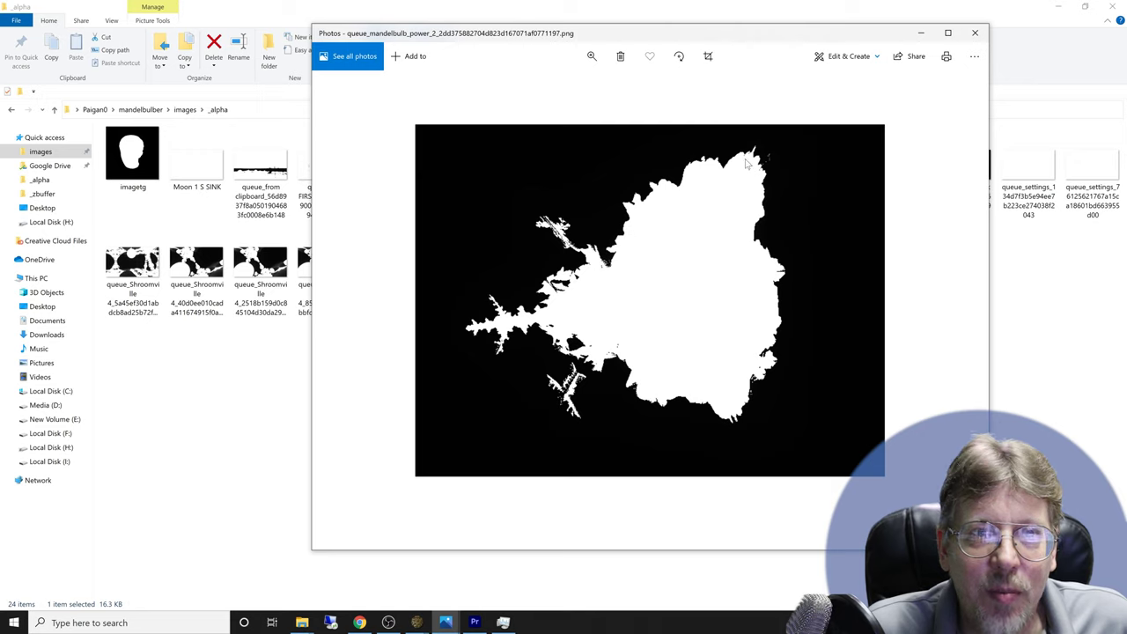
left_click(456, 623)
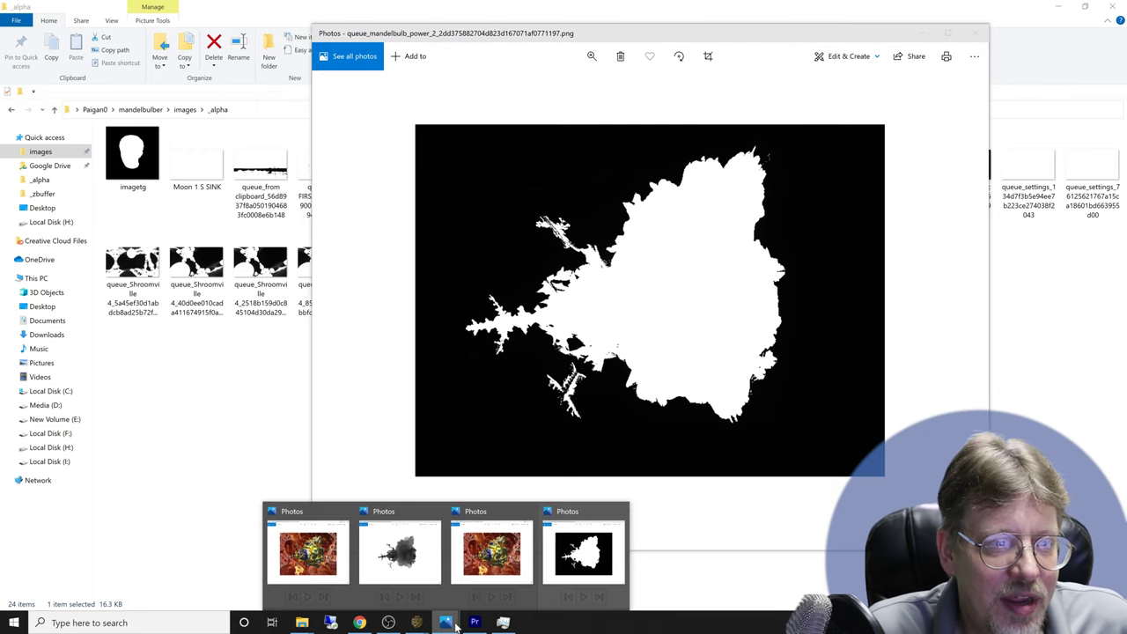
left_click(581, 552)
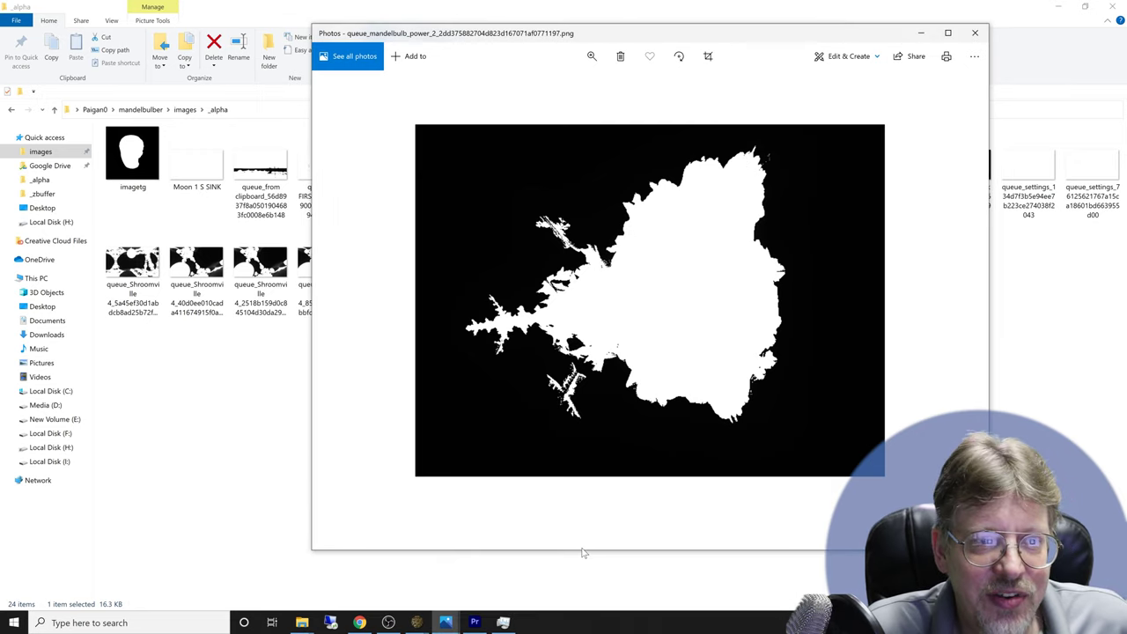
left_click(447, 624)
left_click(487, 560)
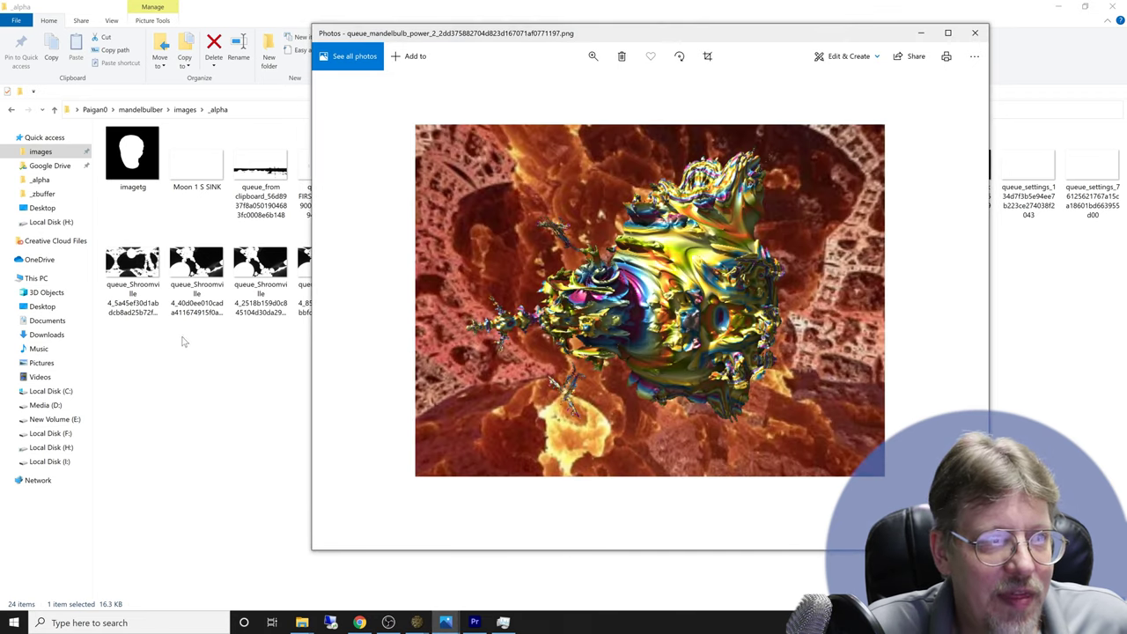
View the matching mandelbulb_power_2 depth image in the _zbuffer folder, closing it when done
left_click(208, 380)
left_click(185, 109)
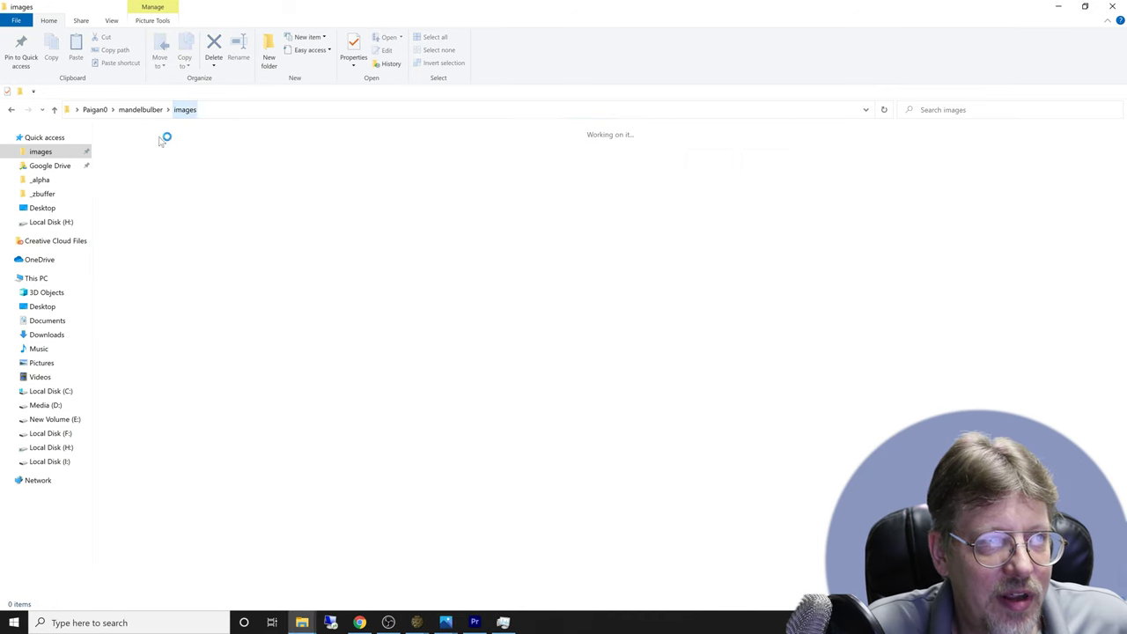
double_click(196, 158)
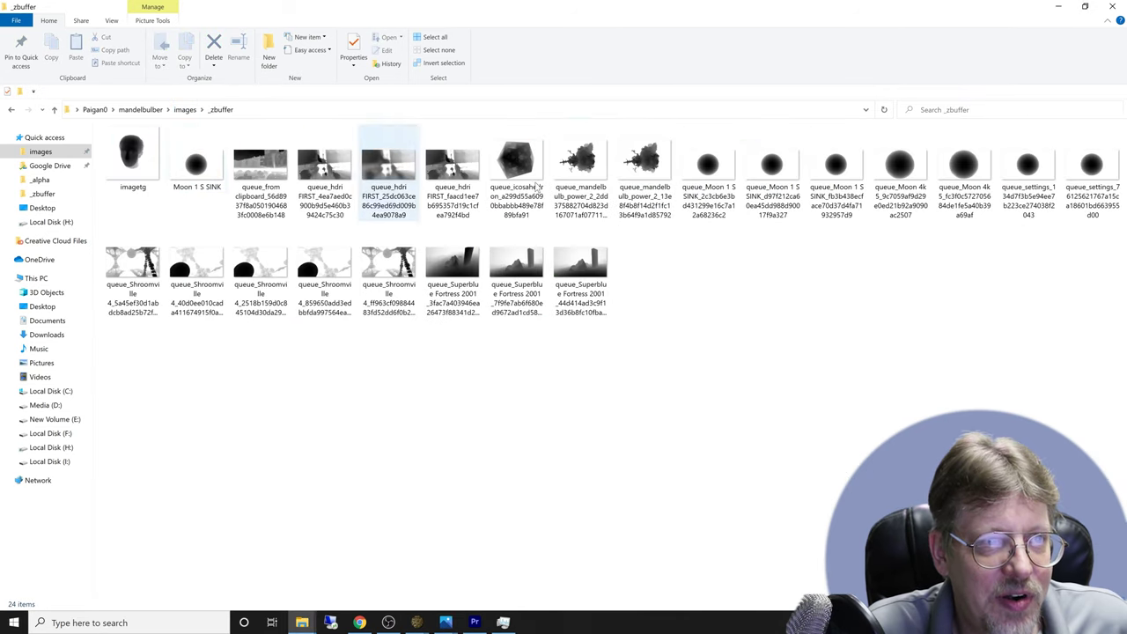
double_click(576, 160)
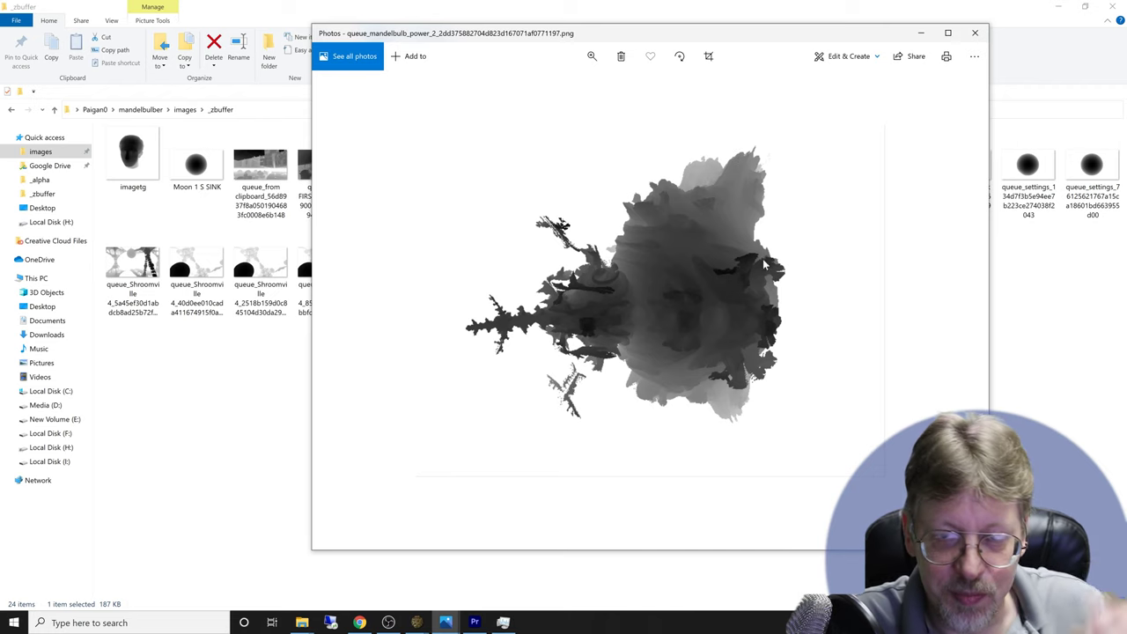
left_click(975, 32)
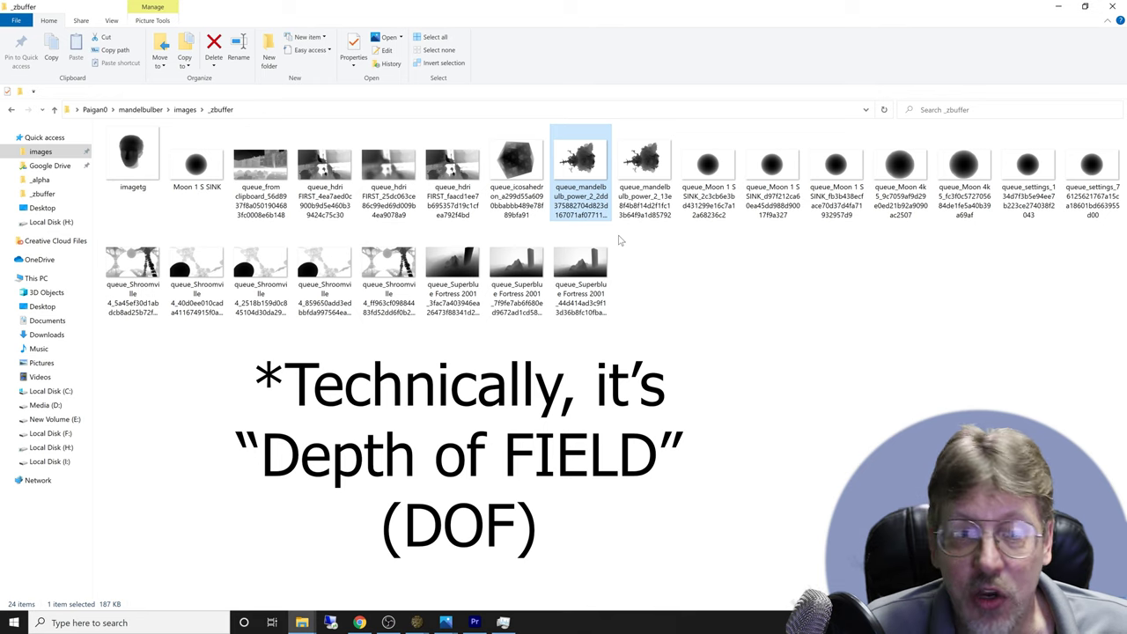
Switch back to Mandelbulber and enable Depth of field in the ray-tracing effects
left_click(417, 623)
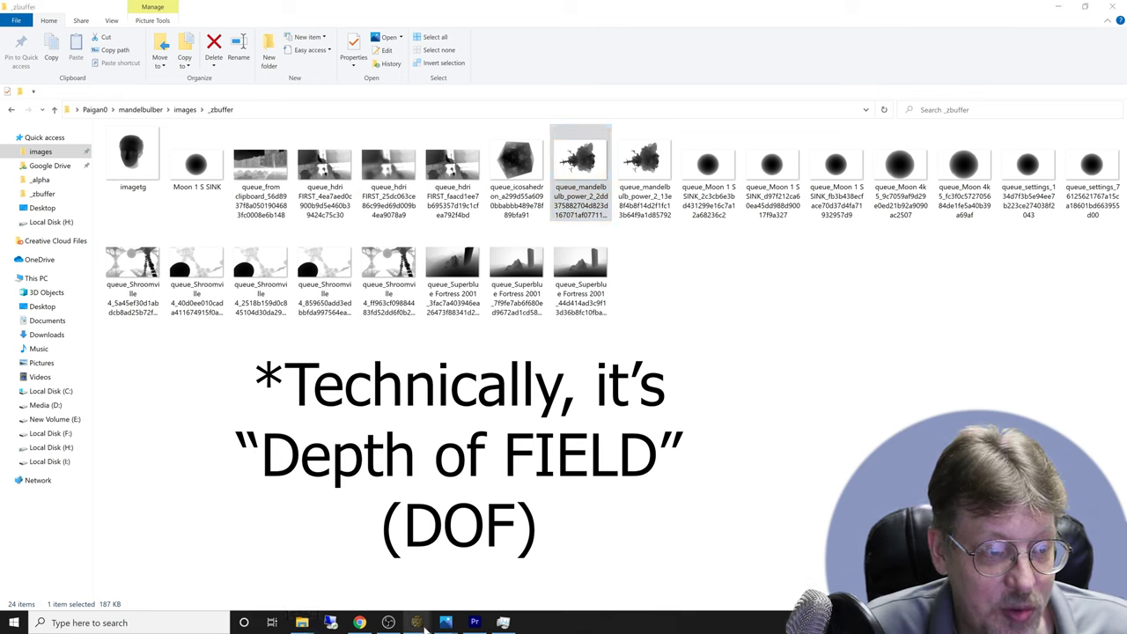
left_click(460, 597)
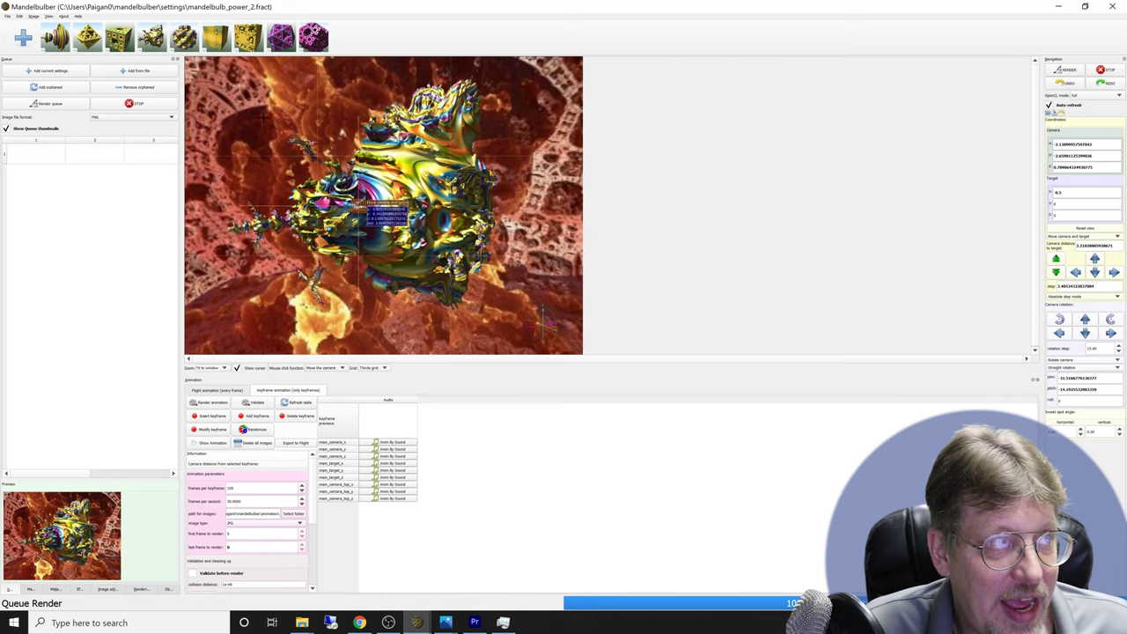
left_click(77, 589)
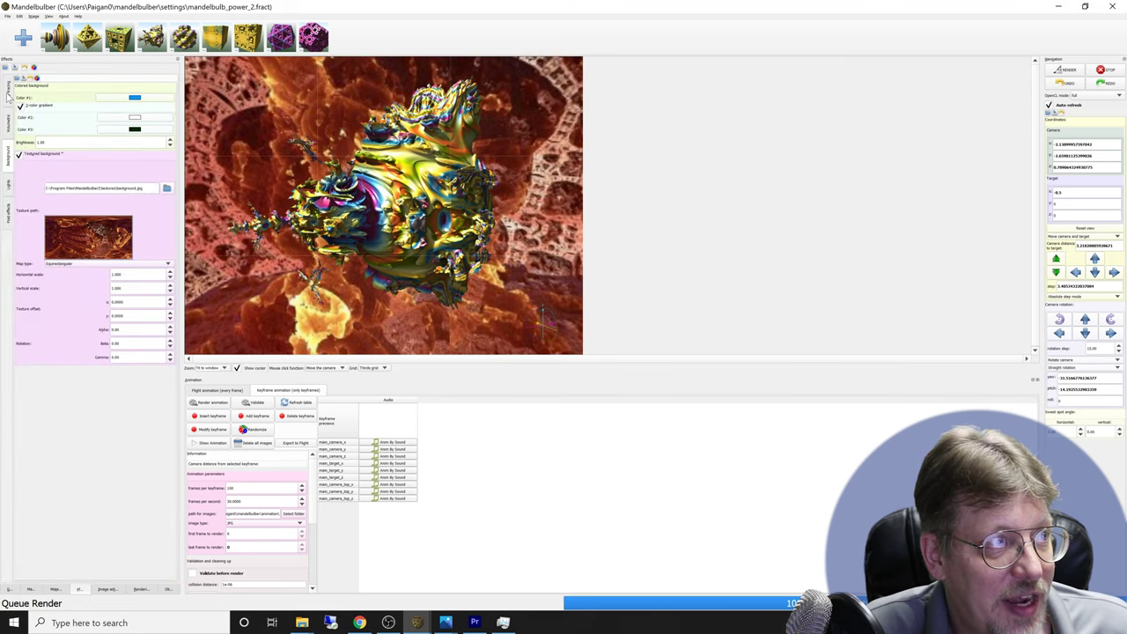
left_click(8, 95)
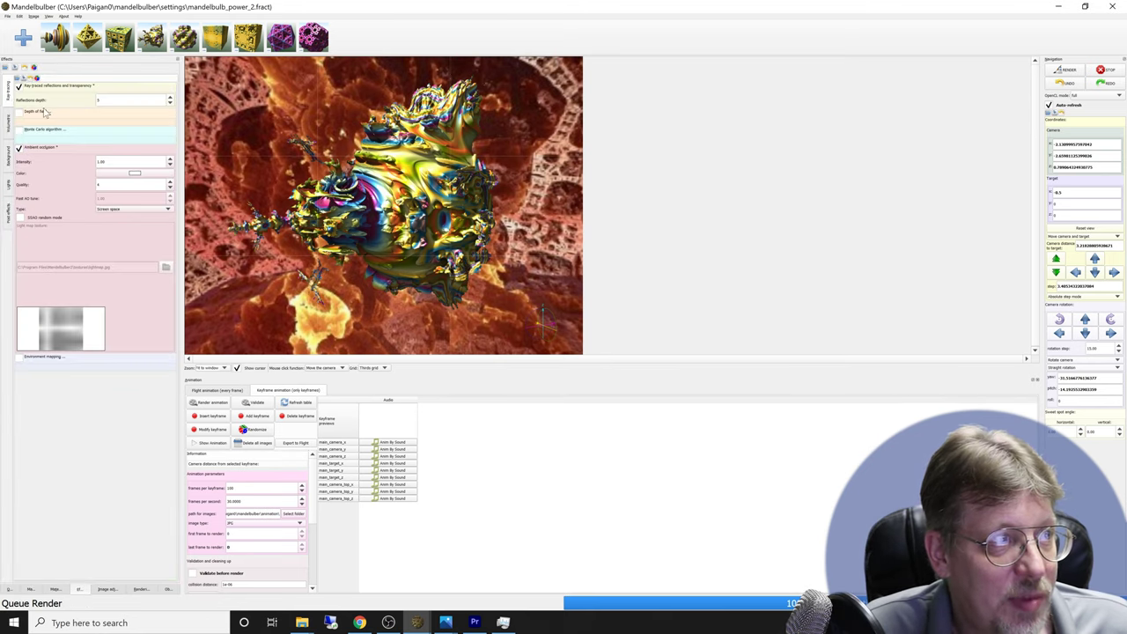
left_click(20, 112)
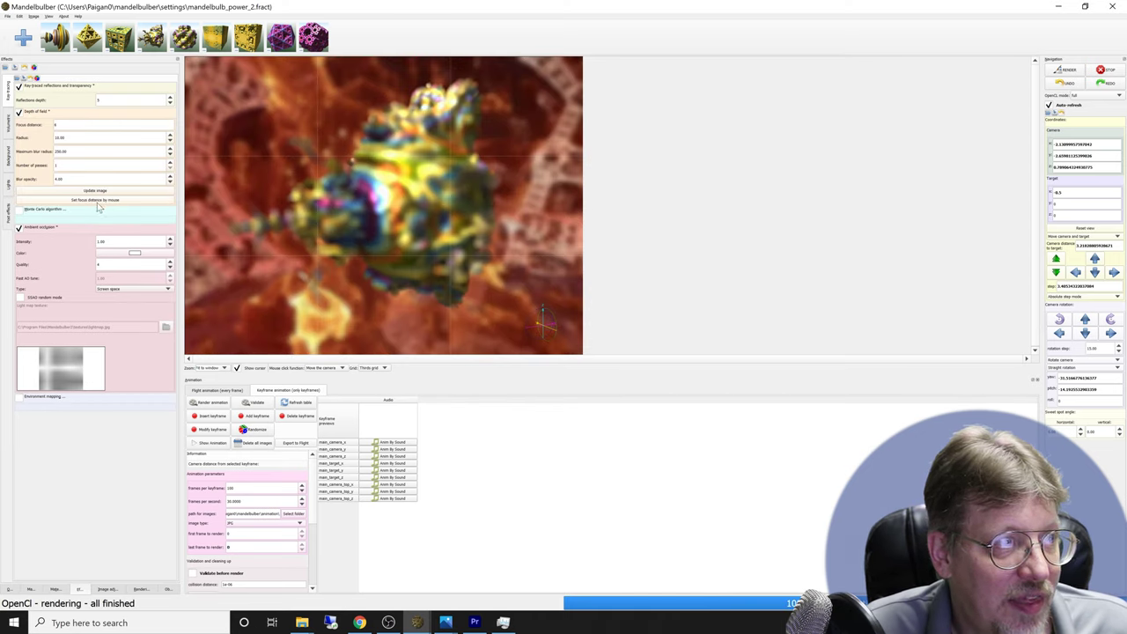
Set the depth-of-field focus distance on the fractal's body and review the matching Z-buffer depth image
left_click(407, 225)
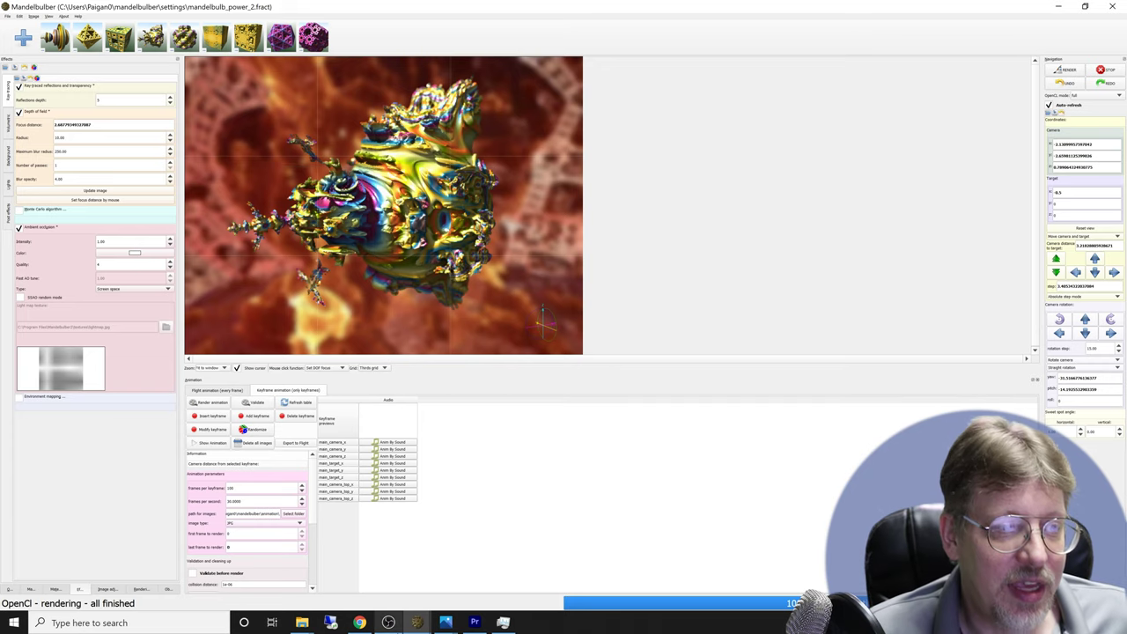
mouse_move(446, 622)
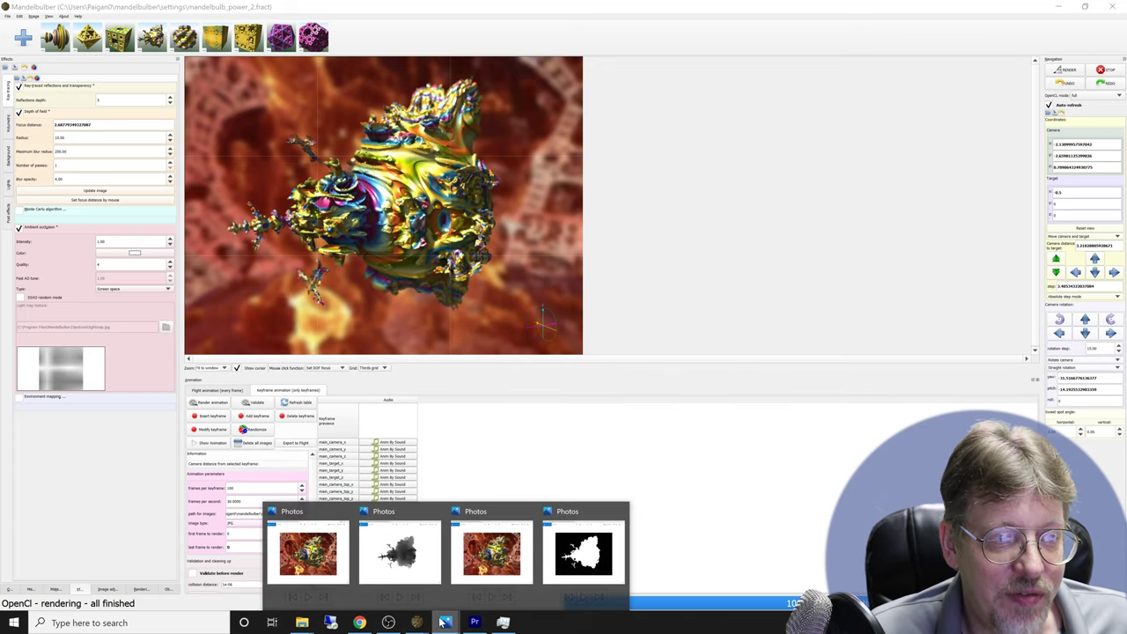
left_click(406, 553)
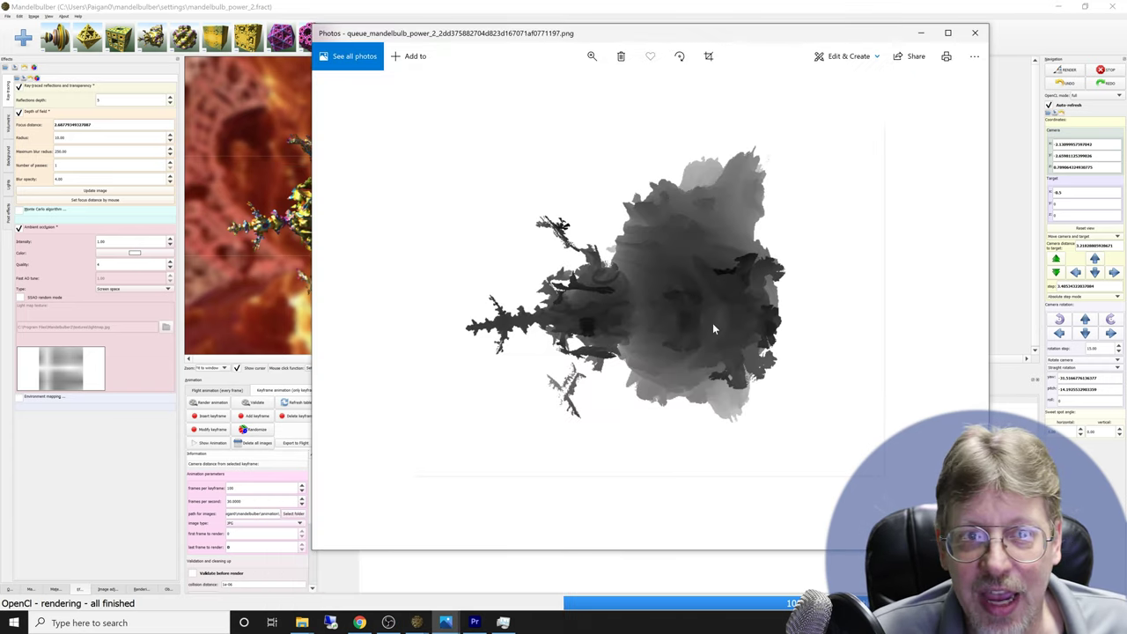
left_click(921, 33)
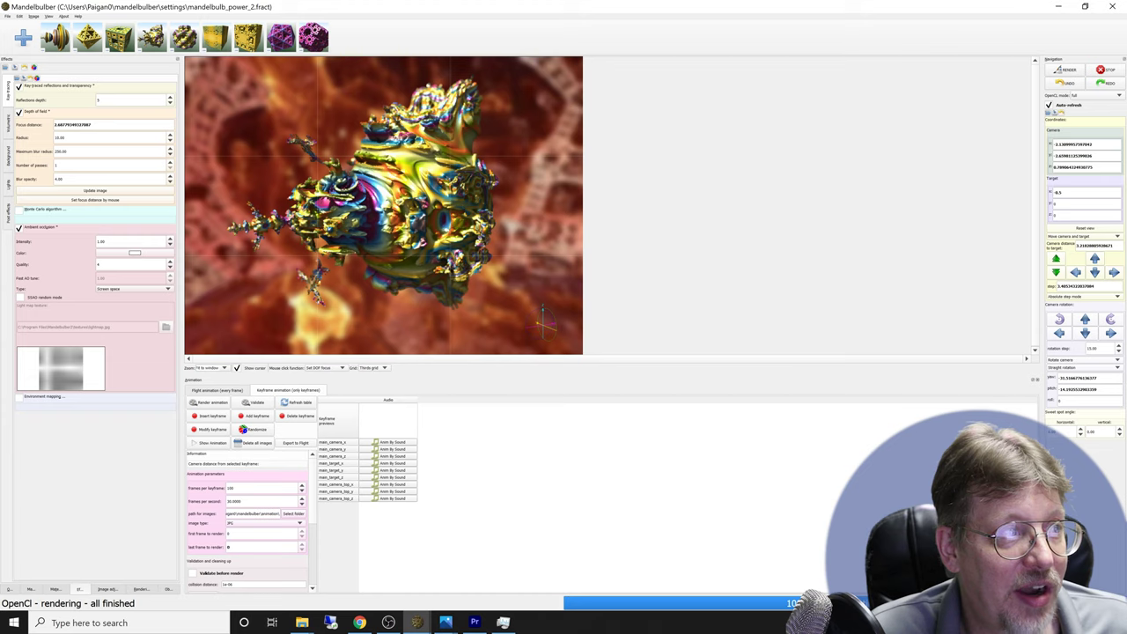
Double the depth-of-field radius to 20 to try a stronger blur, and turn Depth of field off again
left_click(110, 137)
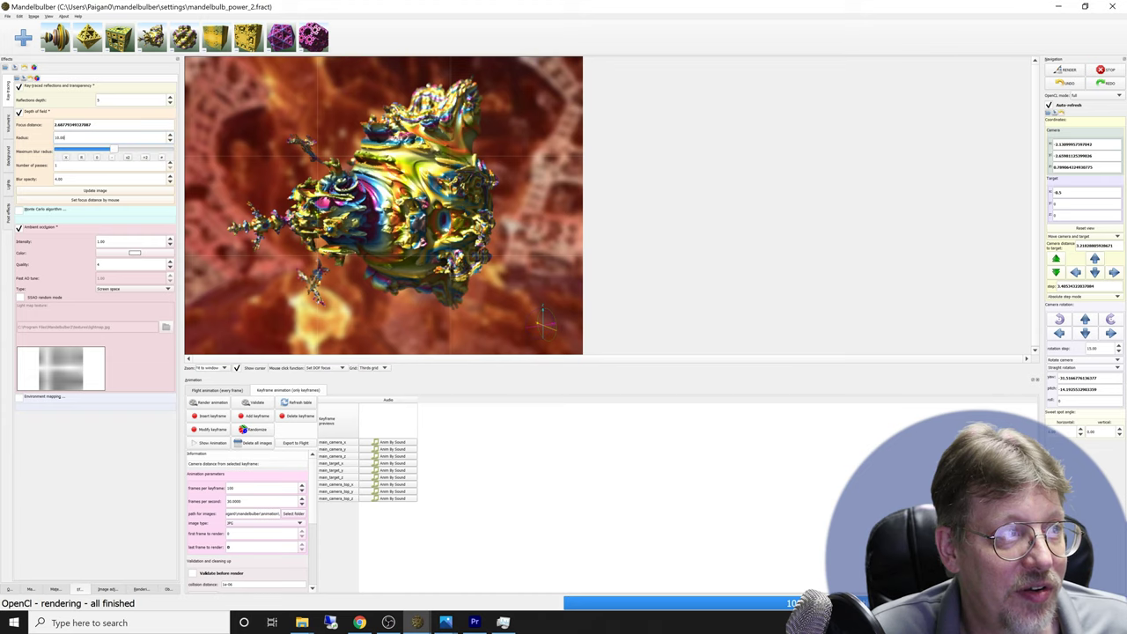
left_click(126, 159)
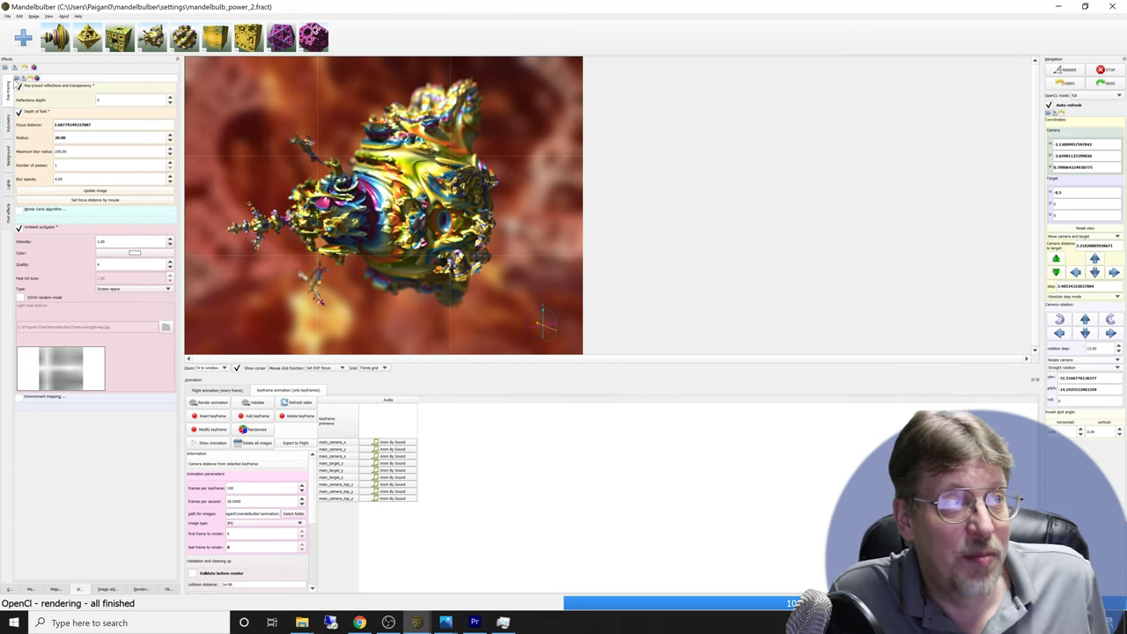
left_click(19, 113)
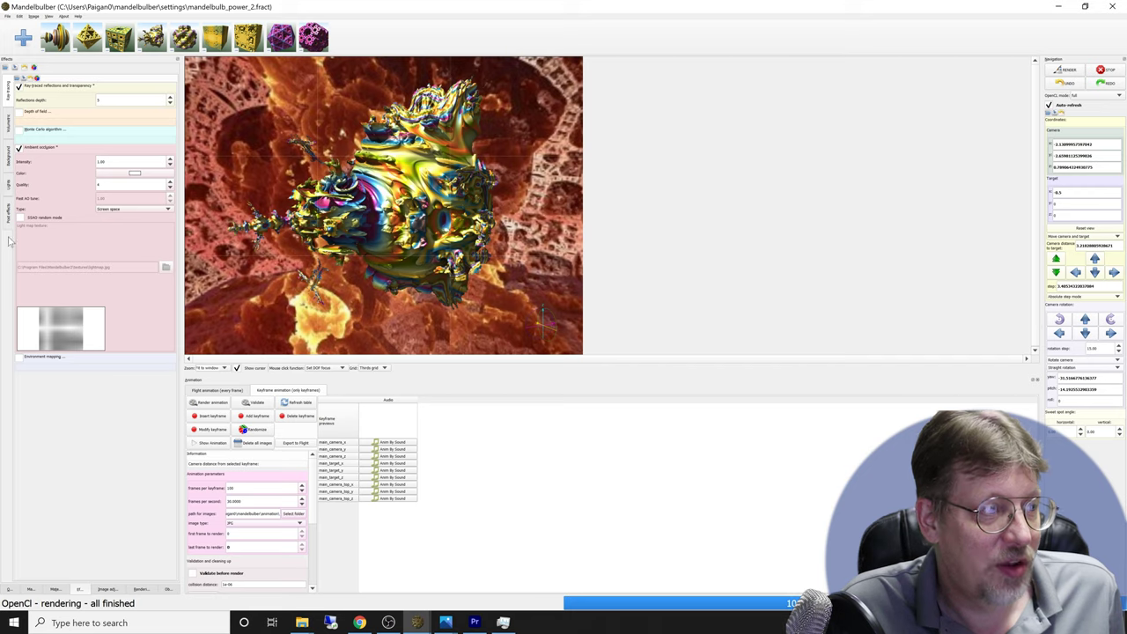
Turn off the textured background in the scene's background effects
left_click(9, 152)
left_click(19, 154)
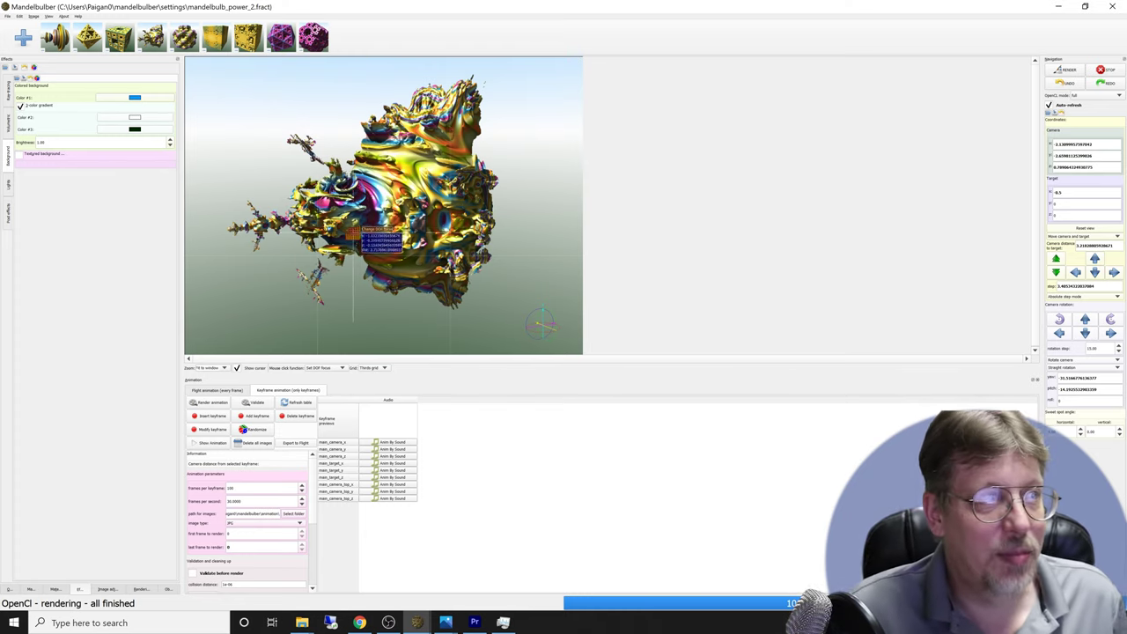
left_click(7, 92)
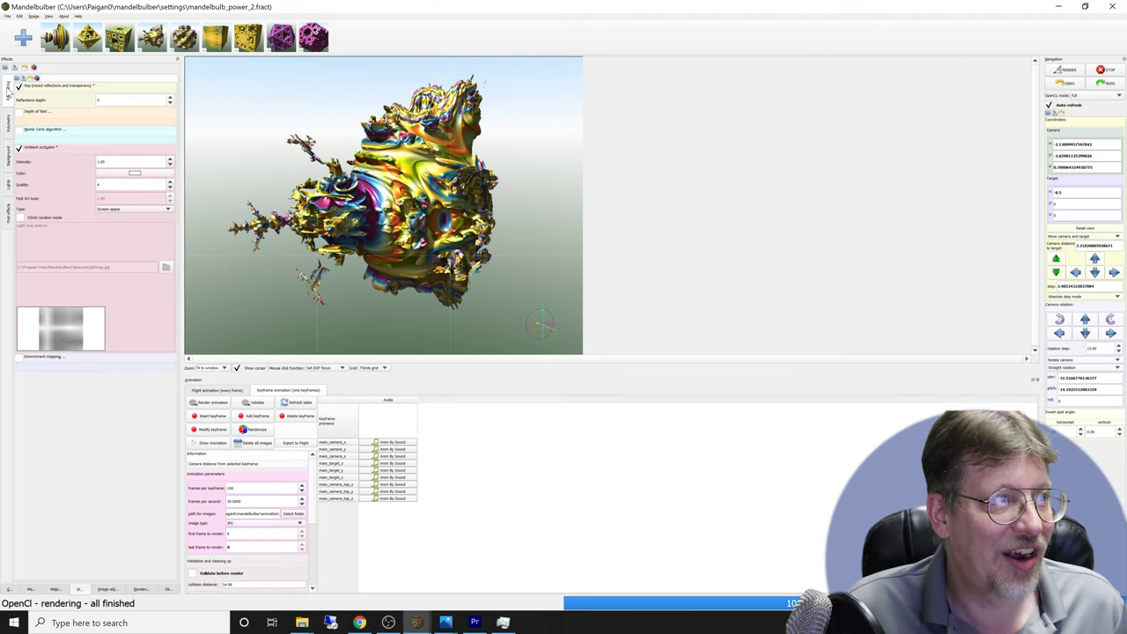
Disable the 3-color gradient and set background Color #1 to solid black (#000000)
left_click(7, 165)
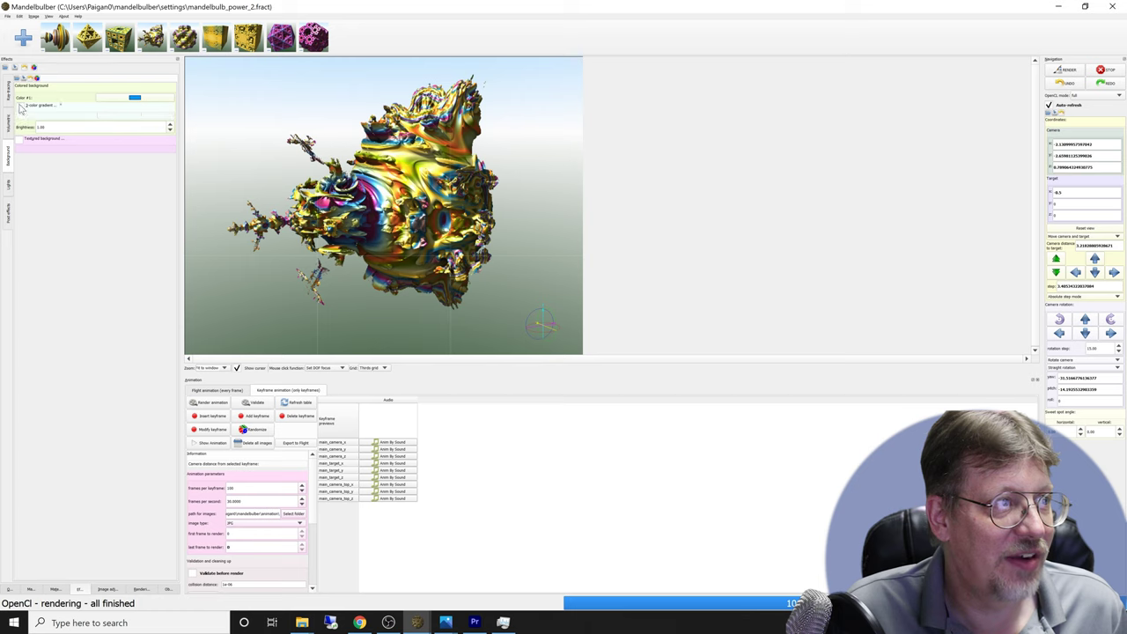
left_click(20, 105)
left_click(133, 97)
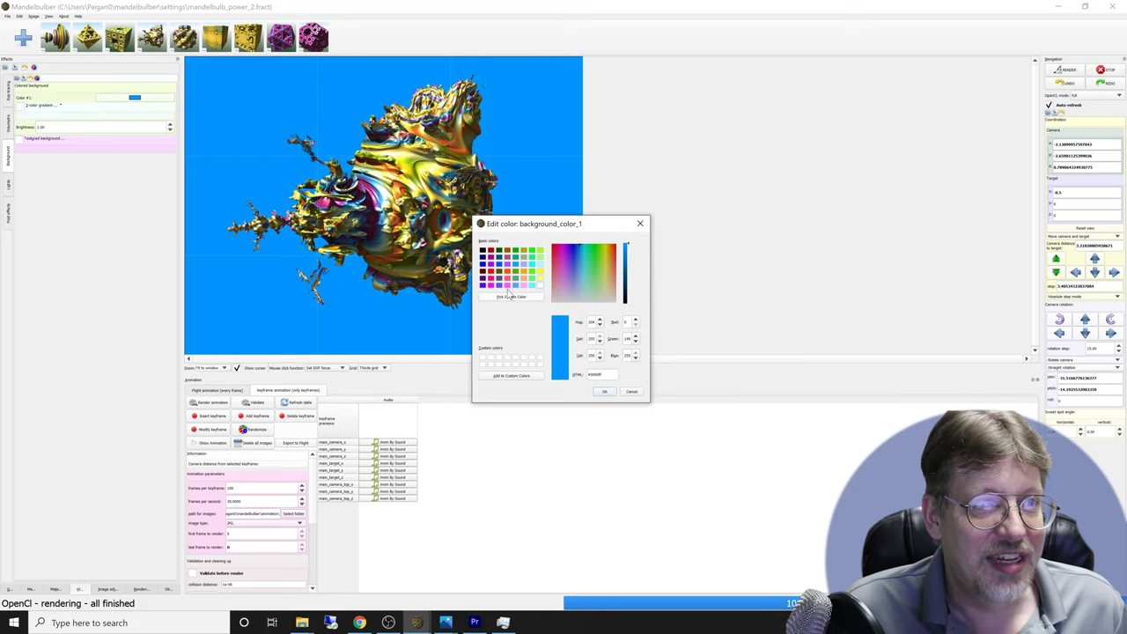
left_click(482, 252)
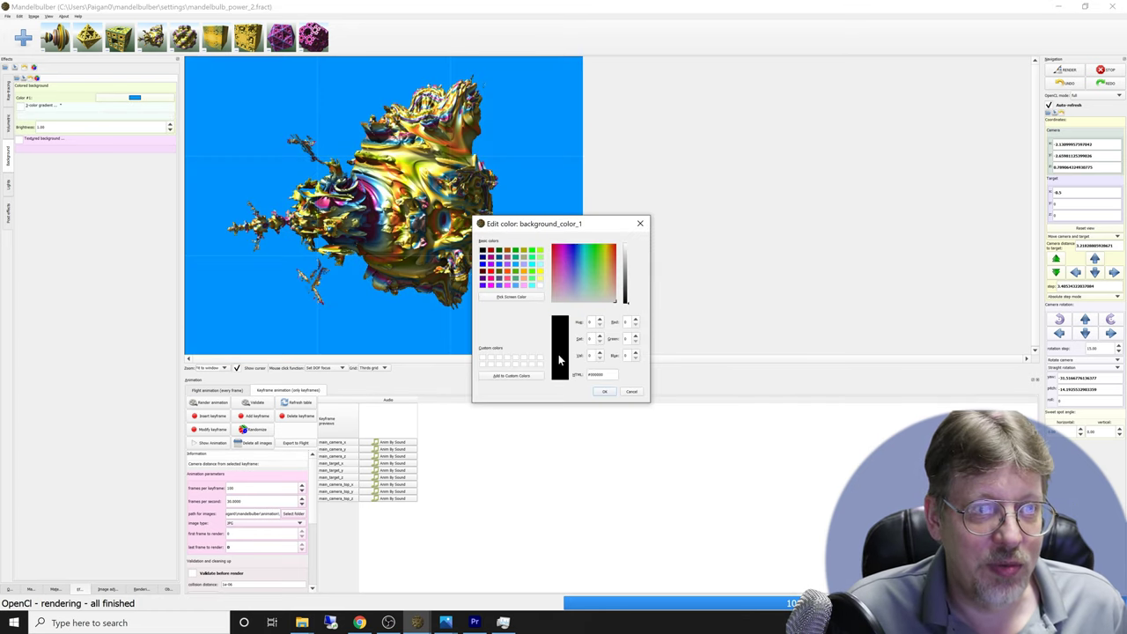
left_click(600, 392)
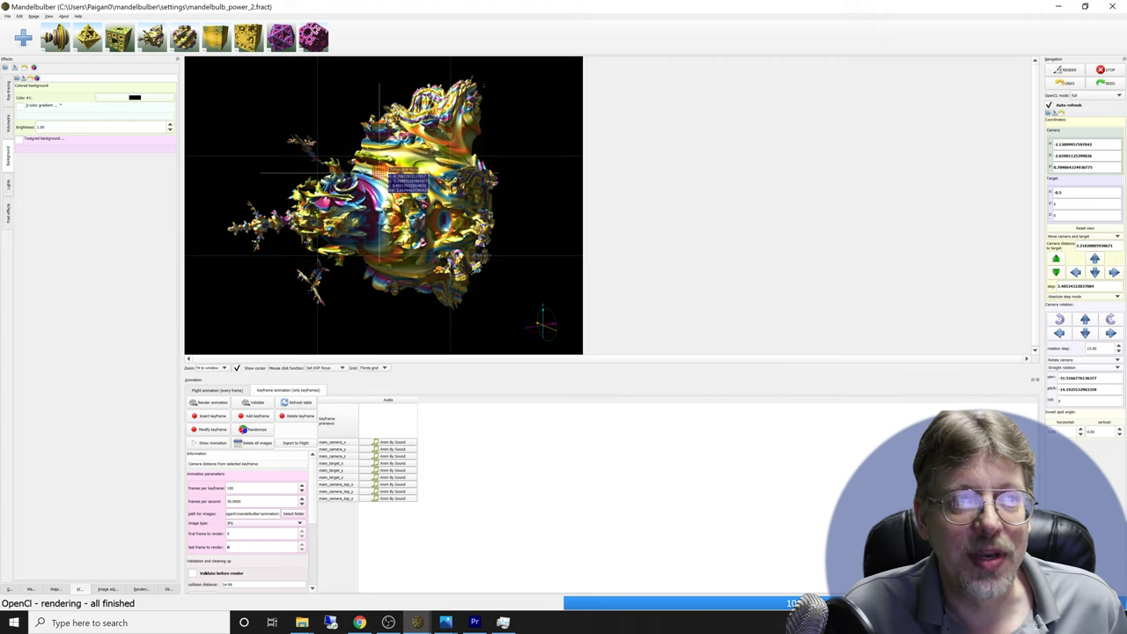
View the alpha channel image of the mandelbulb_power_2 render, minimizing it when done
left_click(503, 623)
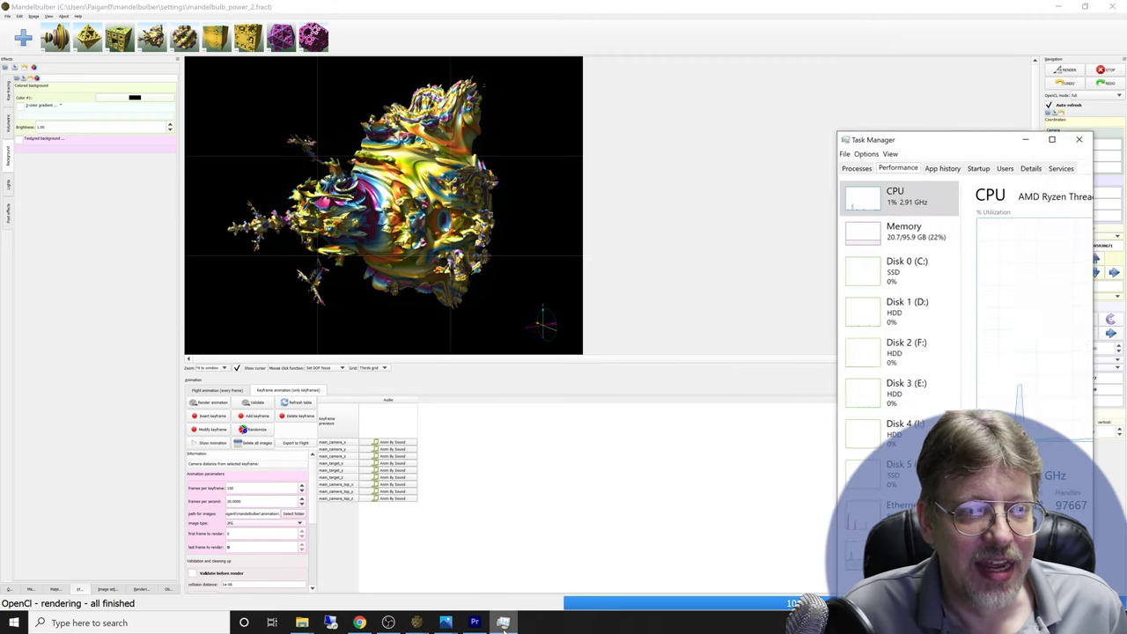
left_click(447, 623)
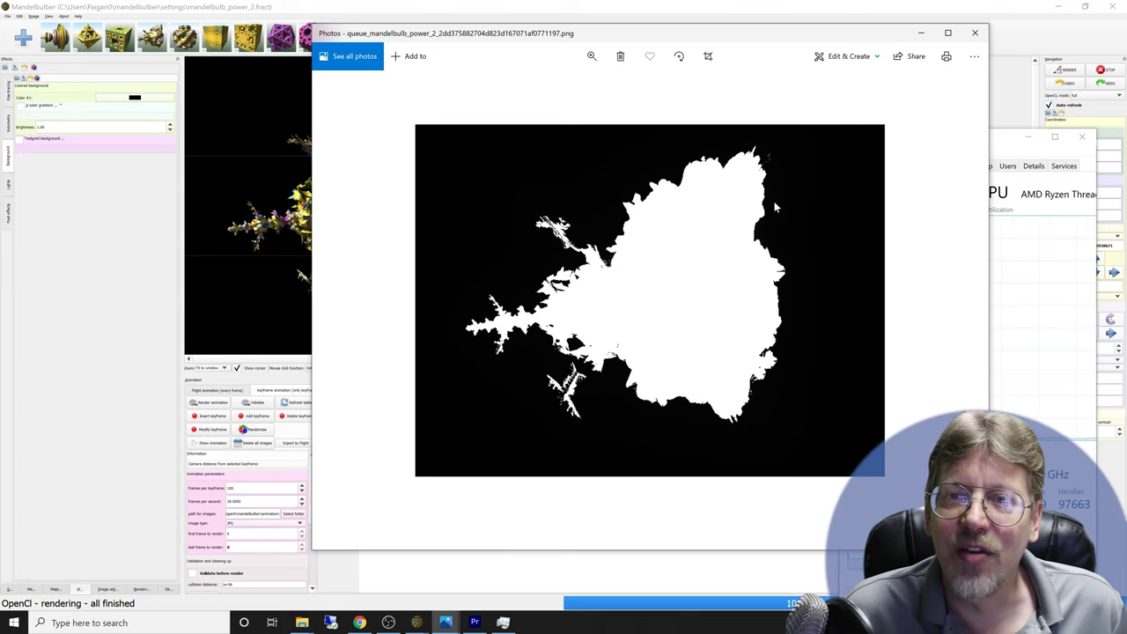
left_click(921, 32)
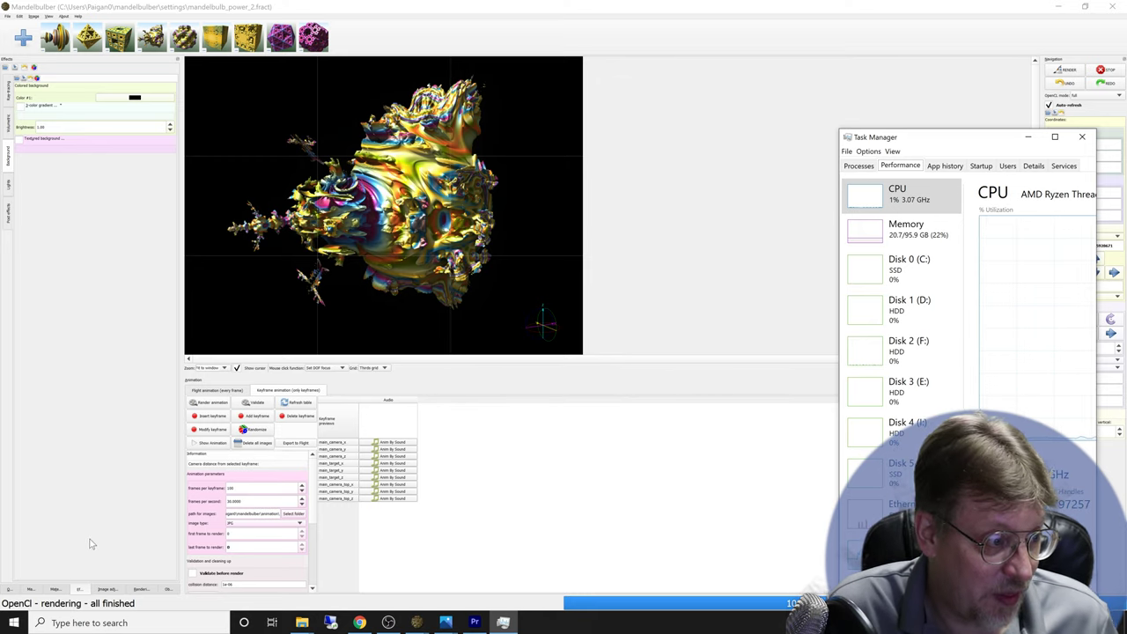
left_click(53, 589)
left_click(31, 589)
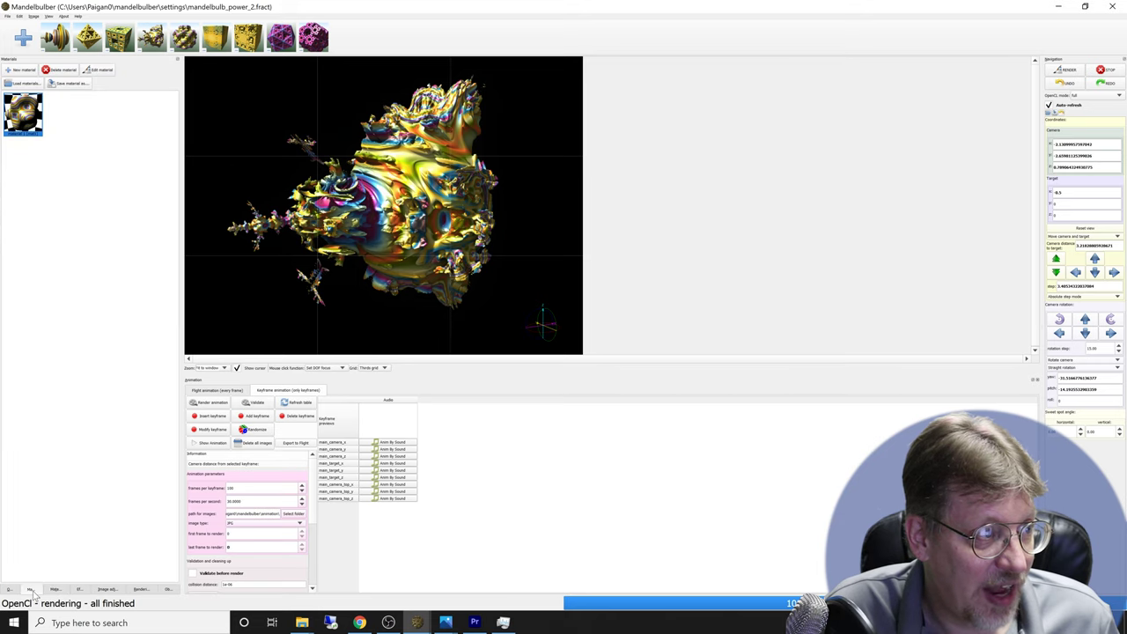
left_click(140, 589)
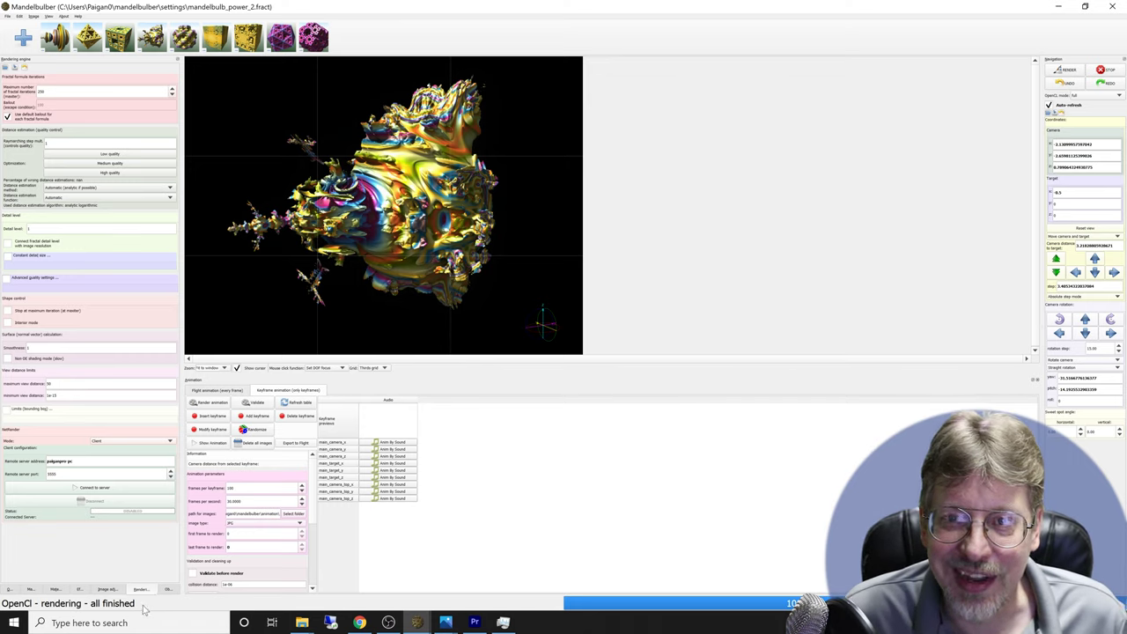
left_click(78, 589)
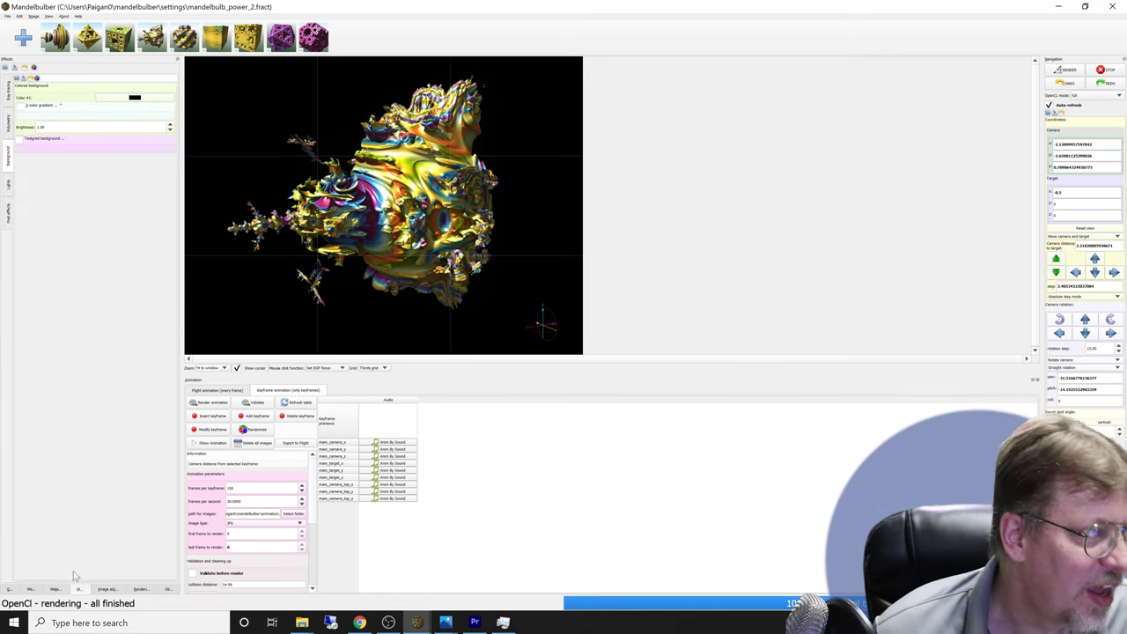
left_click(20, 140)
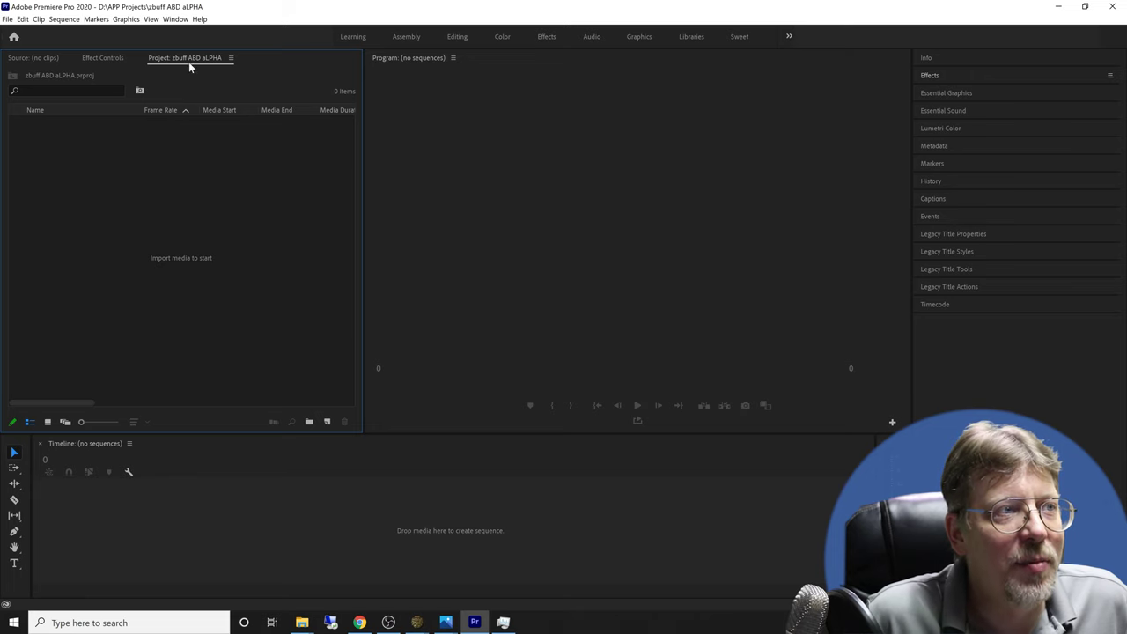
Import the color frames from the 5spcesync folder in Quat Mod as an image sequence starting at frame_0000000
double_click(150, 264)
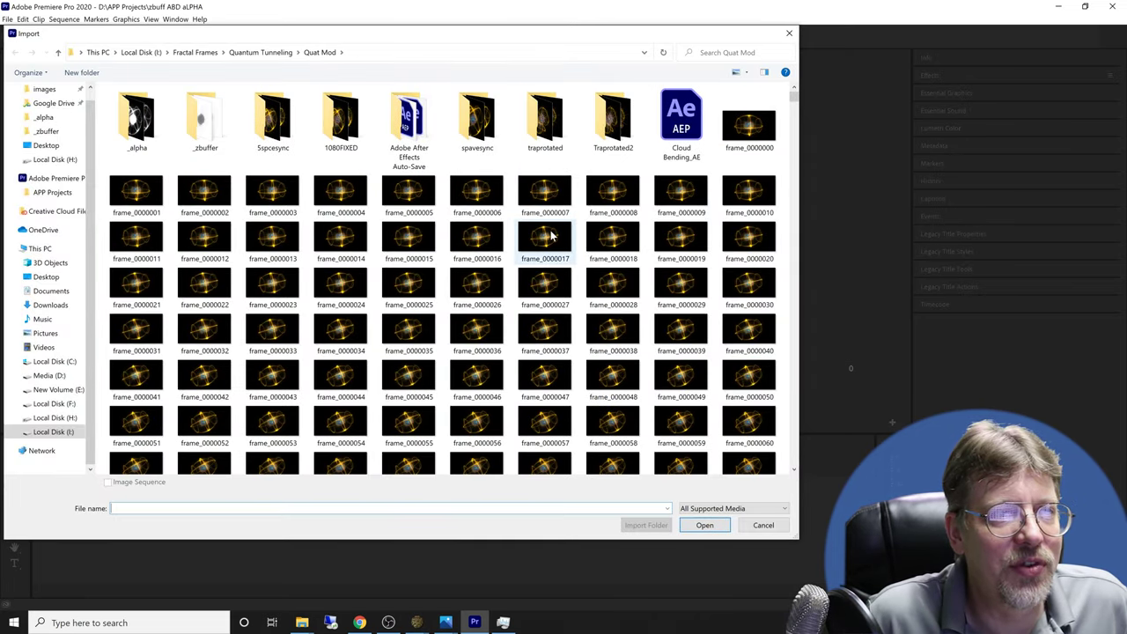
double_click(290, 98)
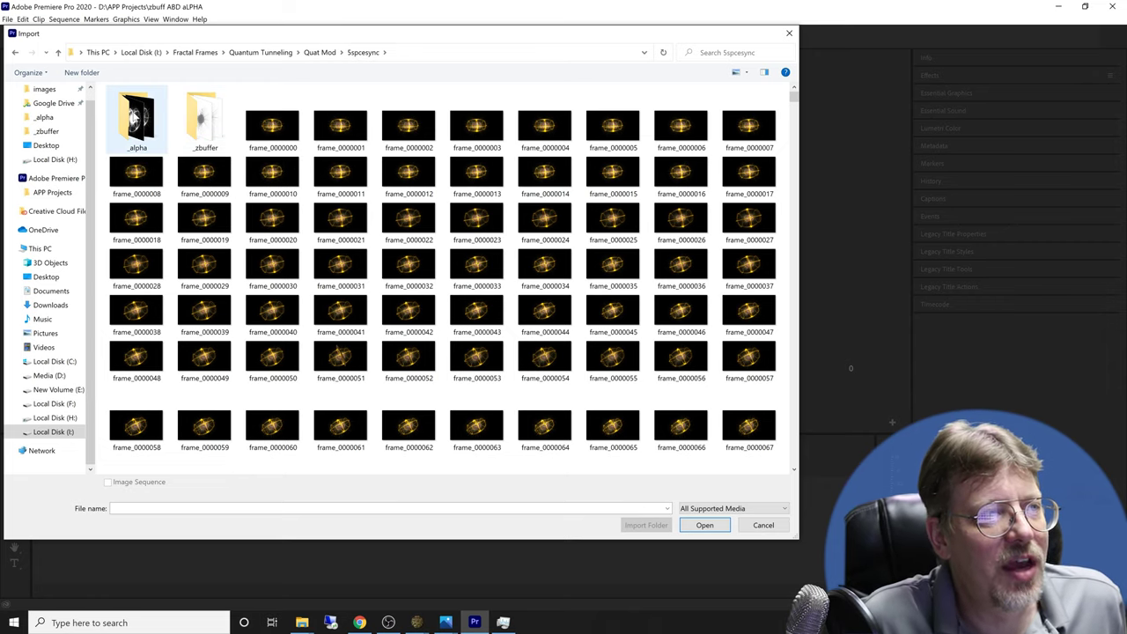
left_click(273, 127)
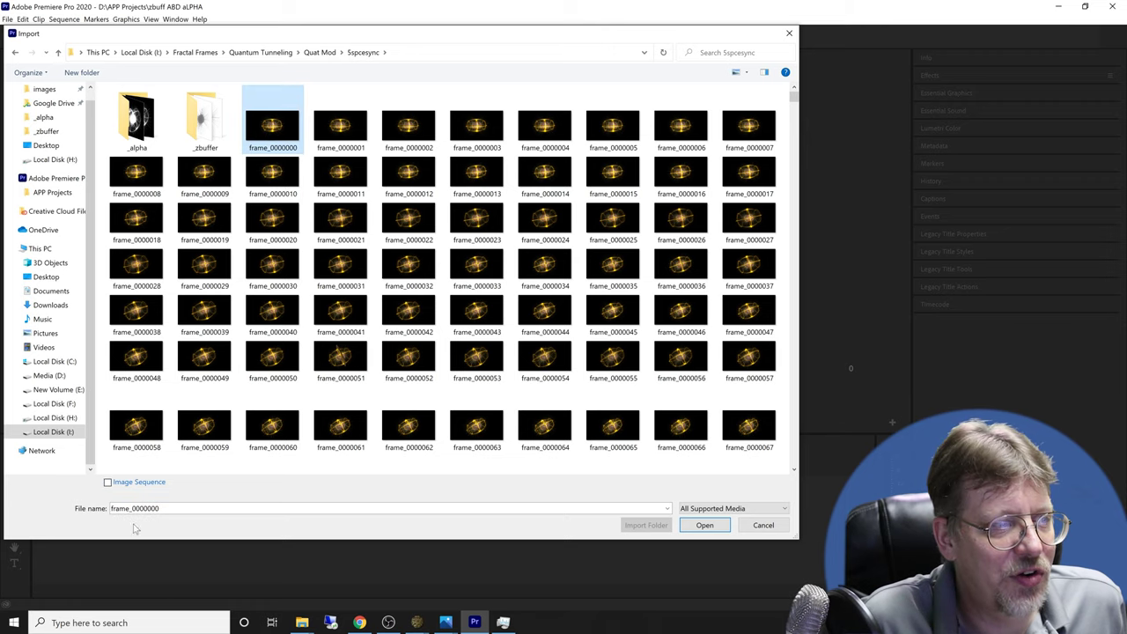
left_click(108, 483)
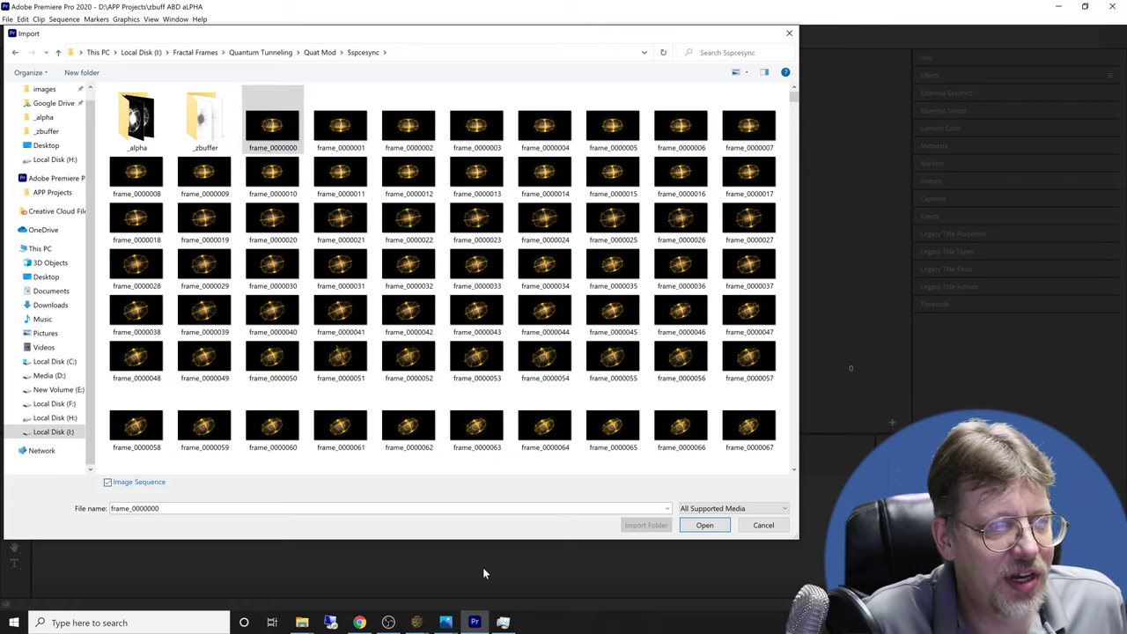
left_click(705, 524)
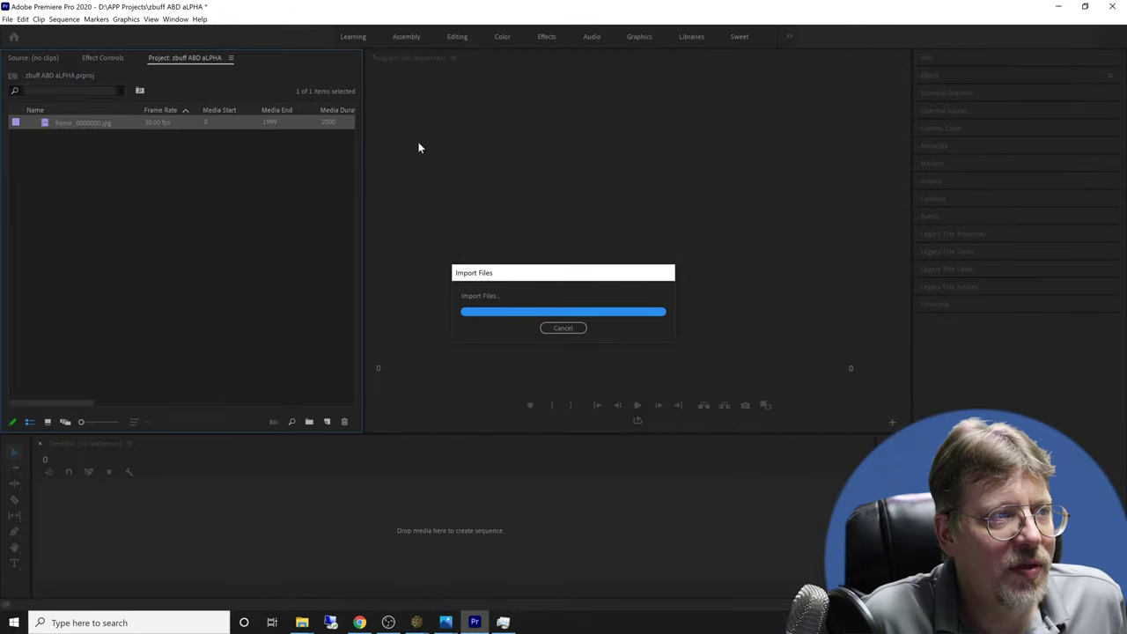
Import the _alpha folder's frames as an image sequence starting at frame_0000000 and rename the clip alpha
double_click(152, 177)
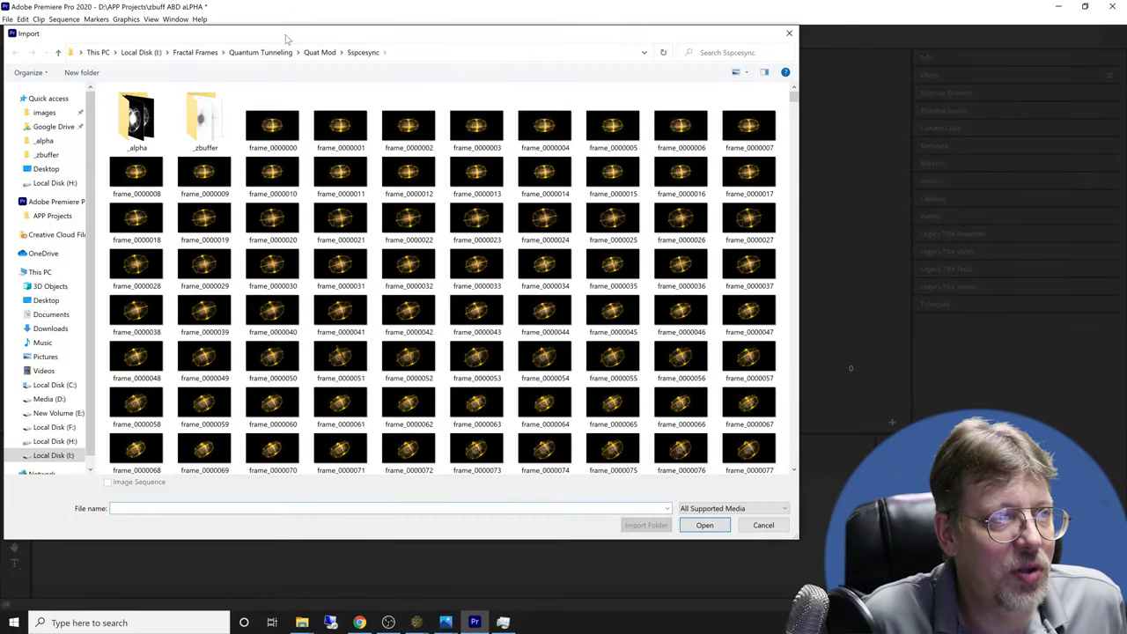
double_click(137, 121)
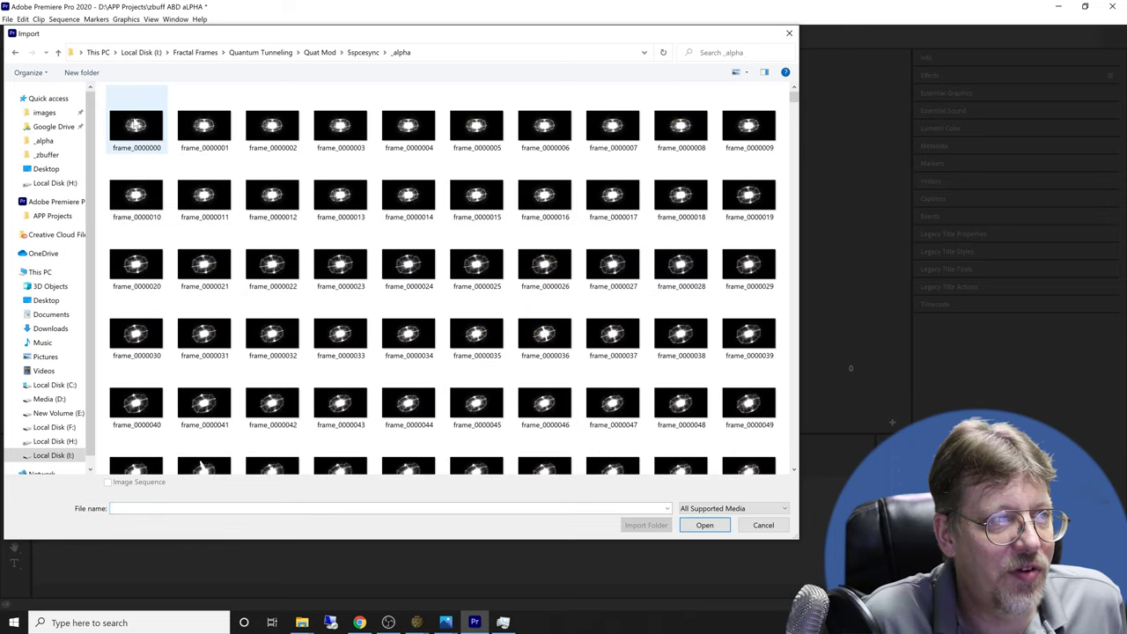
left_click(136, 123)
left_click(166, 483)
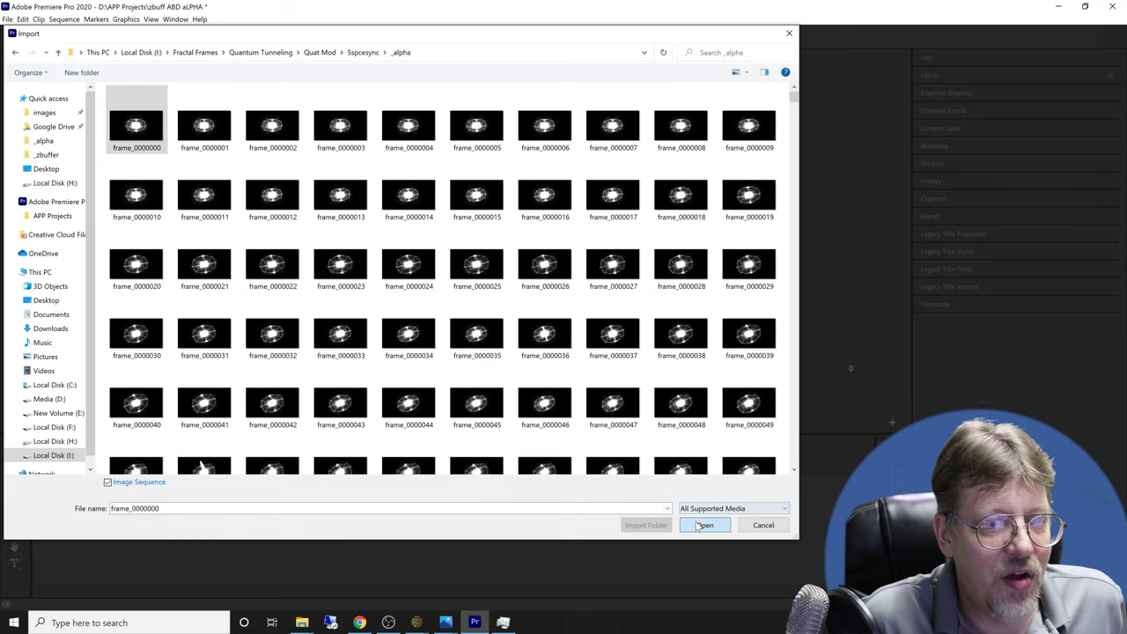
left_click(703, 525)
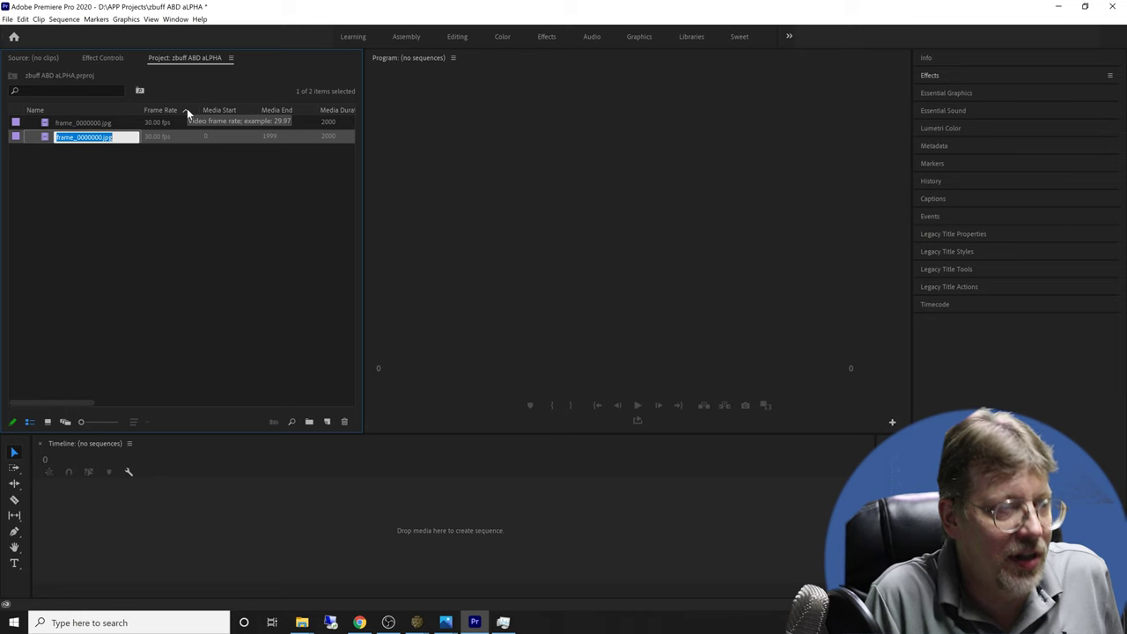
type("alpha")
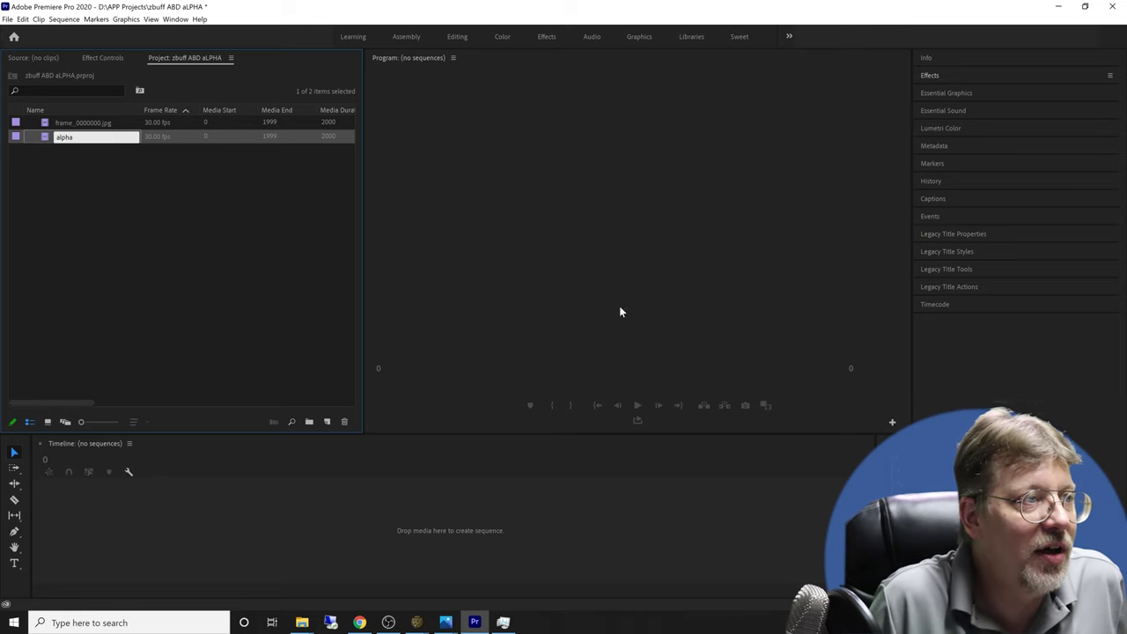
Import the frames from the _zbuffer folder of 5spcesync as an image sequence starting at frame_0000000
double_click(101, 187)
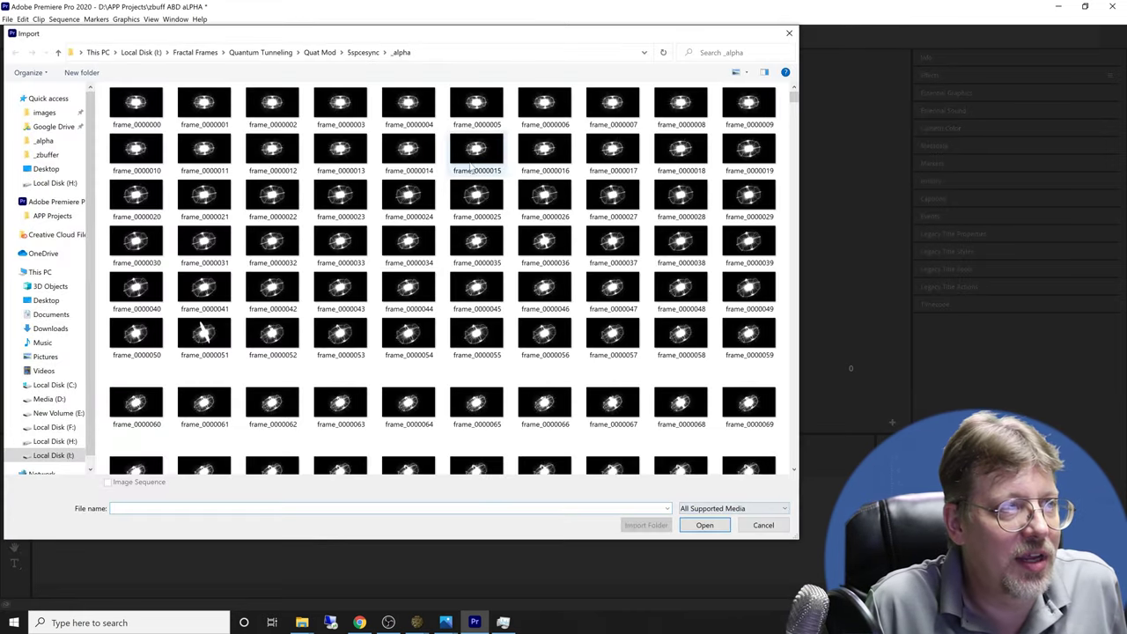
left_click(360, 54)
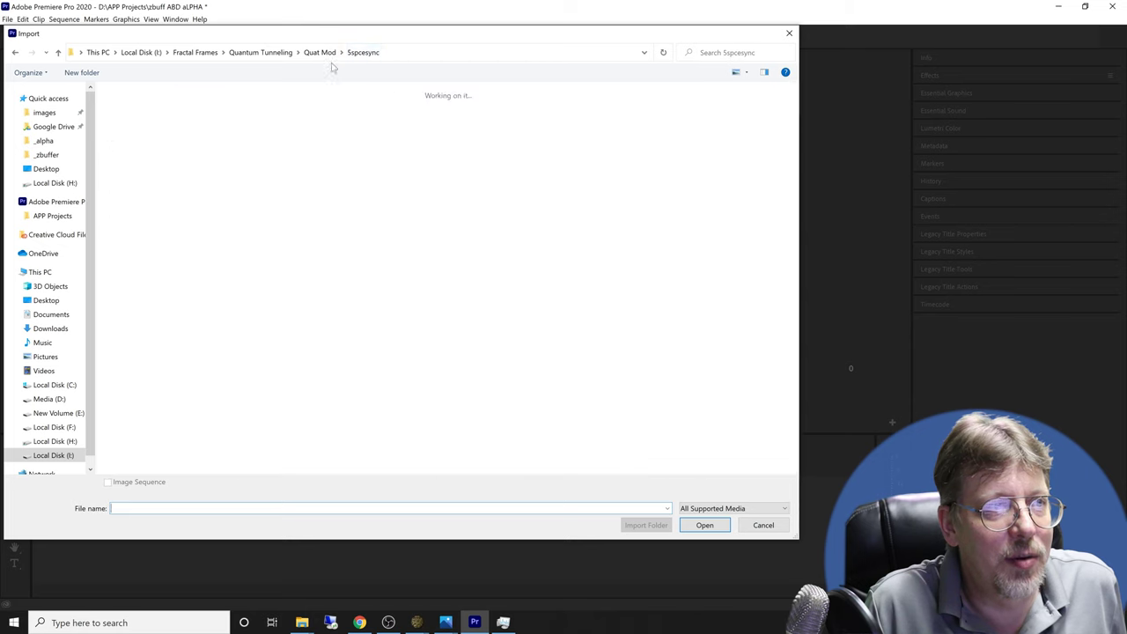
double_click(194, 115)
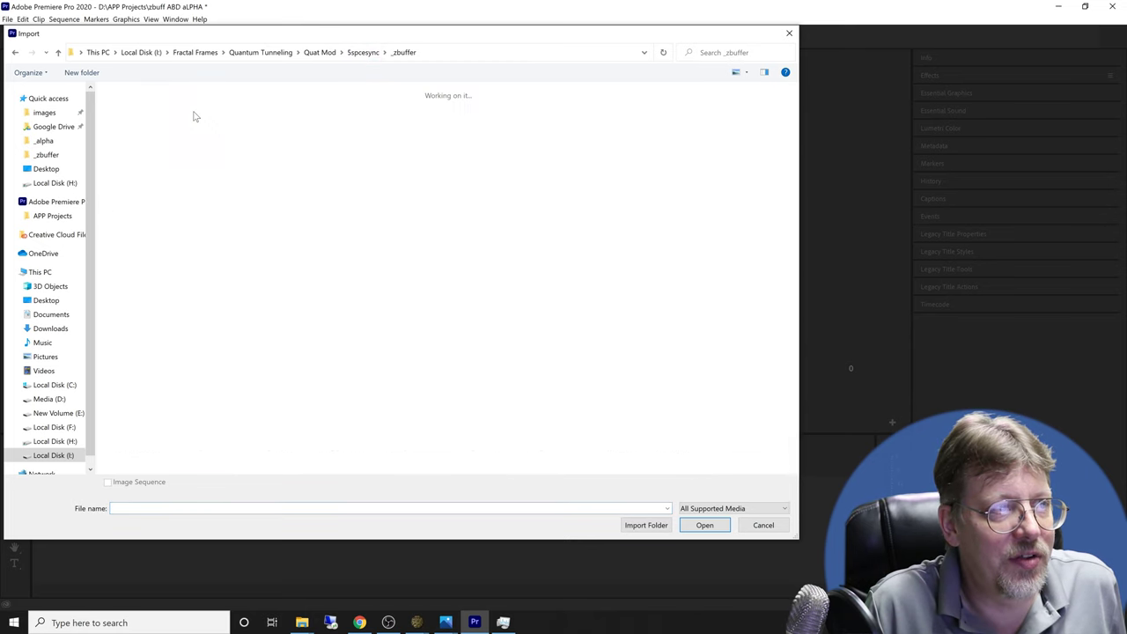
left_click(157, 141)
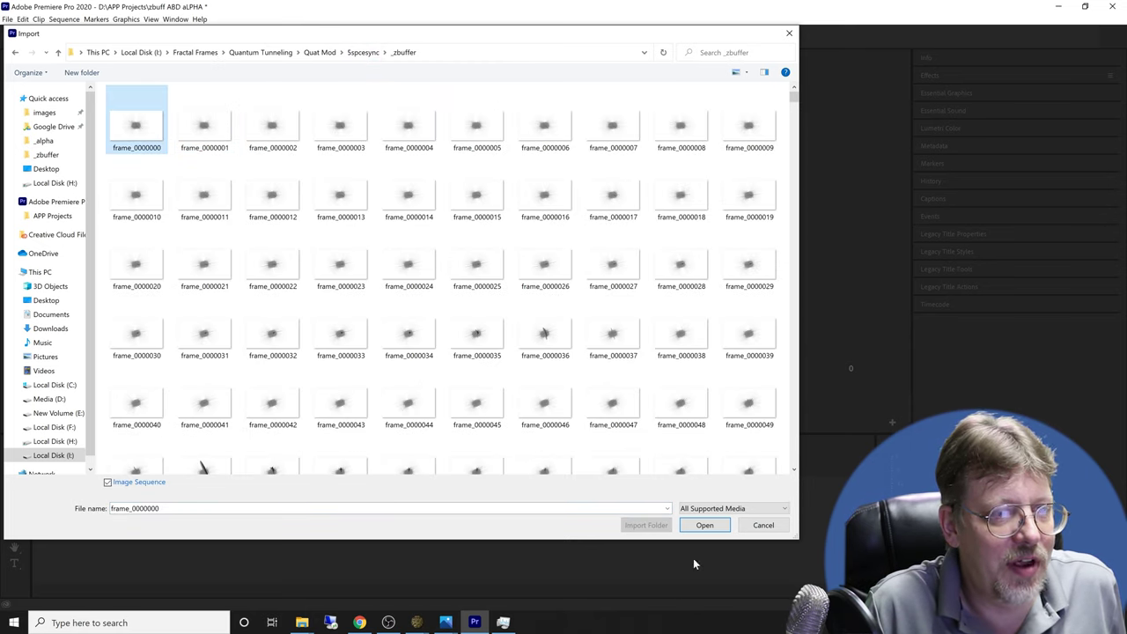
left_click(704, 527)
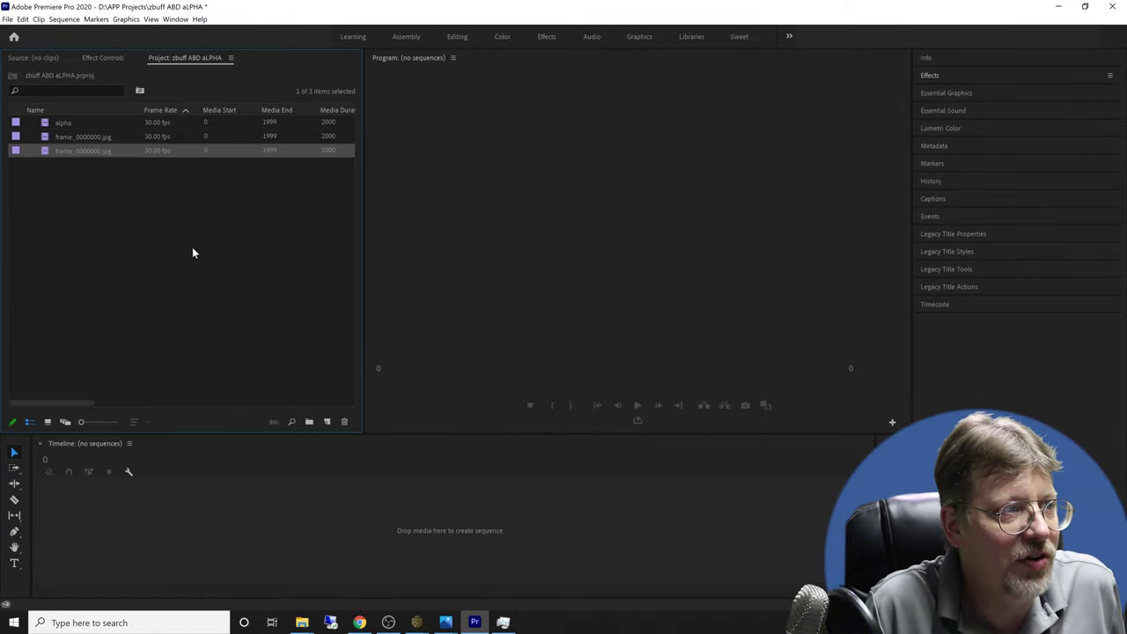
Rename the newly imported Z-buffer clip as zbuff
key("Return")
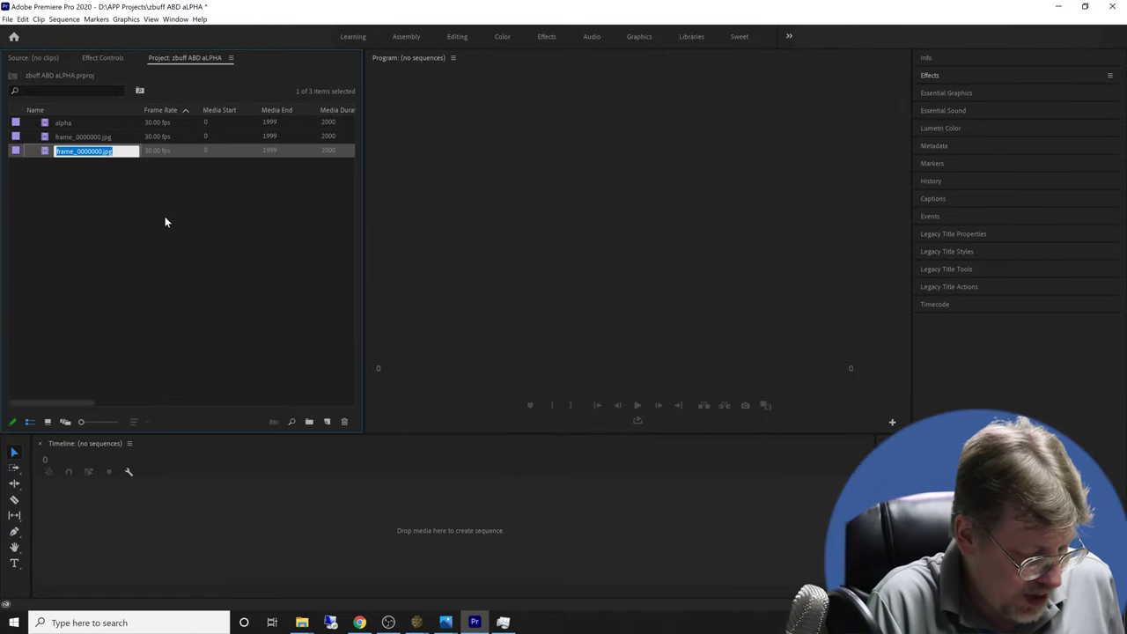
type("zbuff")
key("Return")
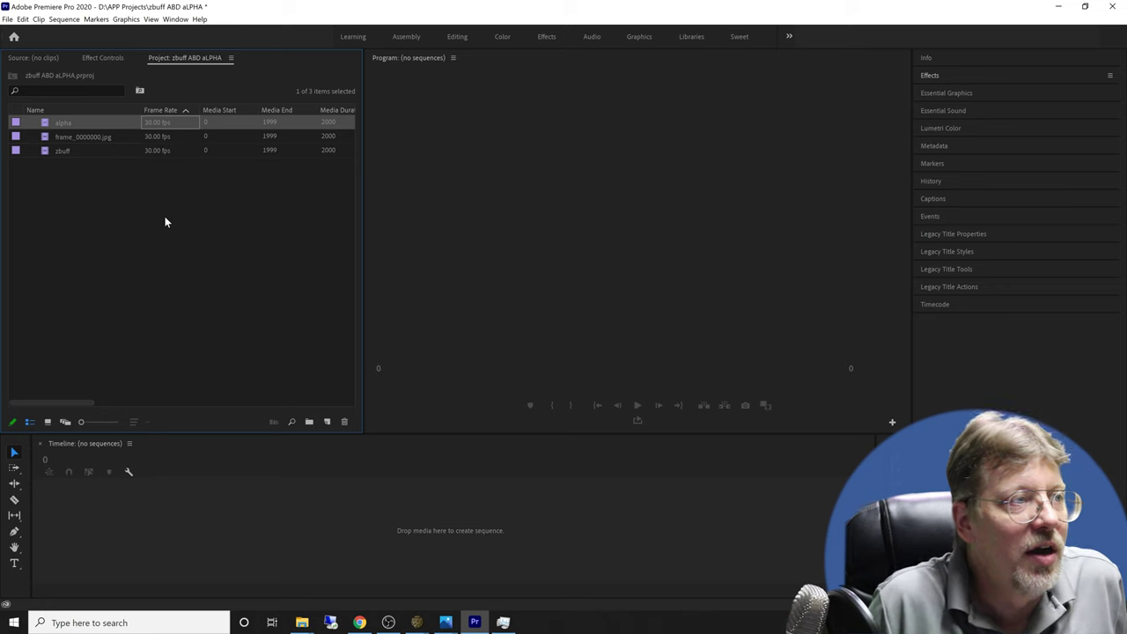
Create a sequence from the frame_0000000.jpg color clip and preview its playback to about frame 517
left_click(117, 199)
left_click(87, 139)
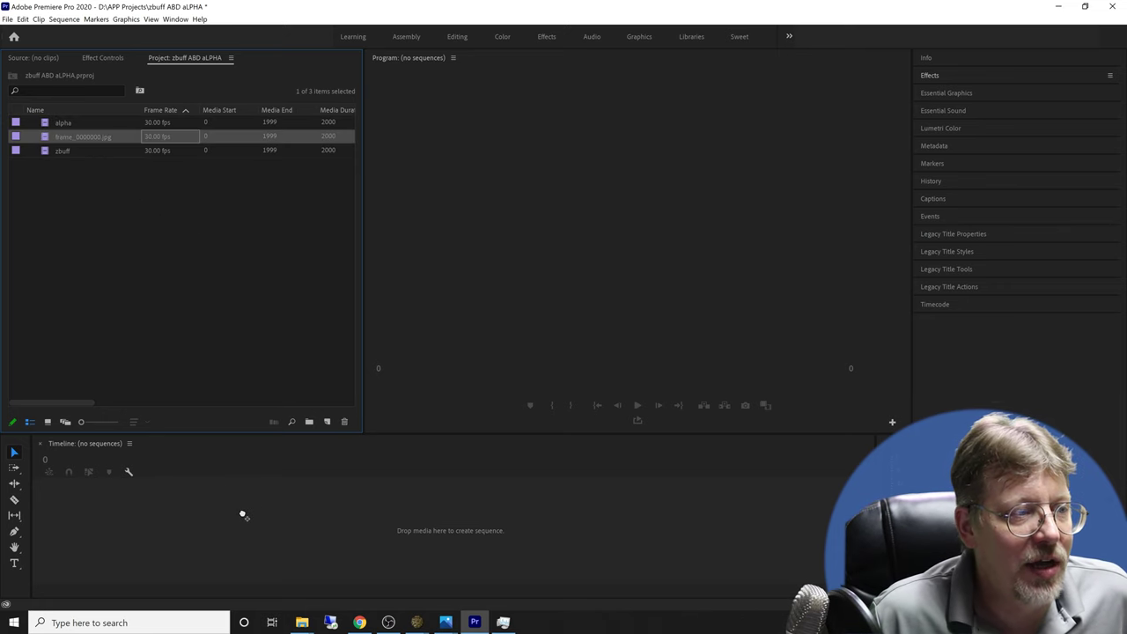
left_click_drag(243, 516, 242, 516)
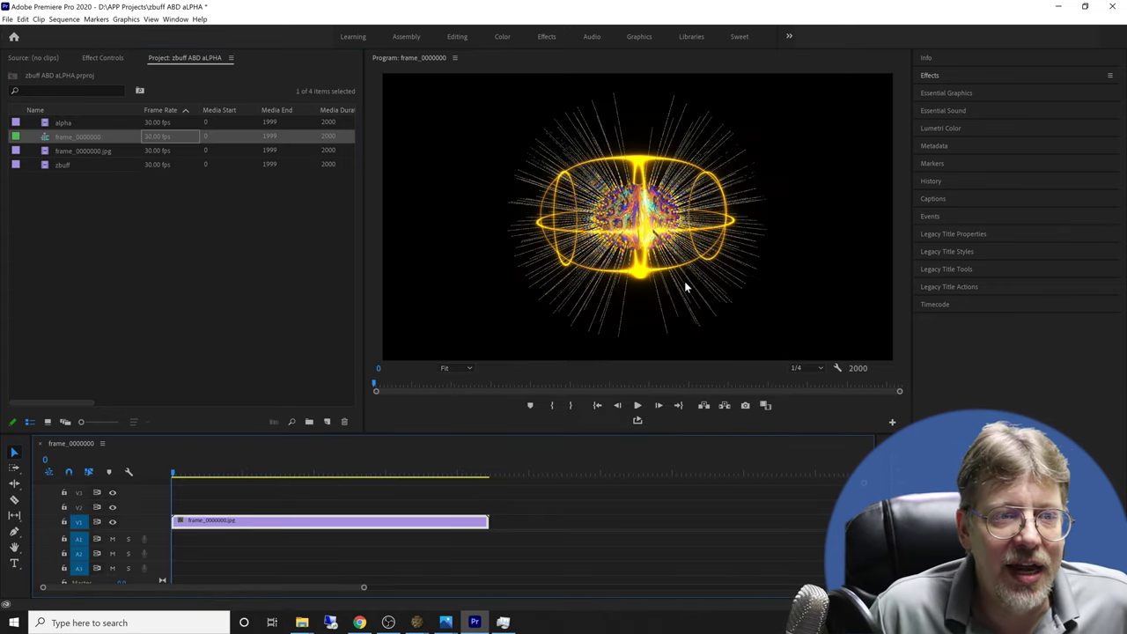
left_click(636, 404)
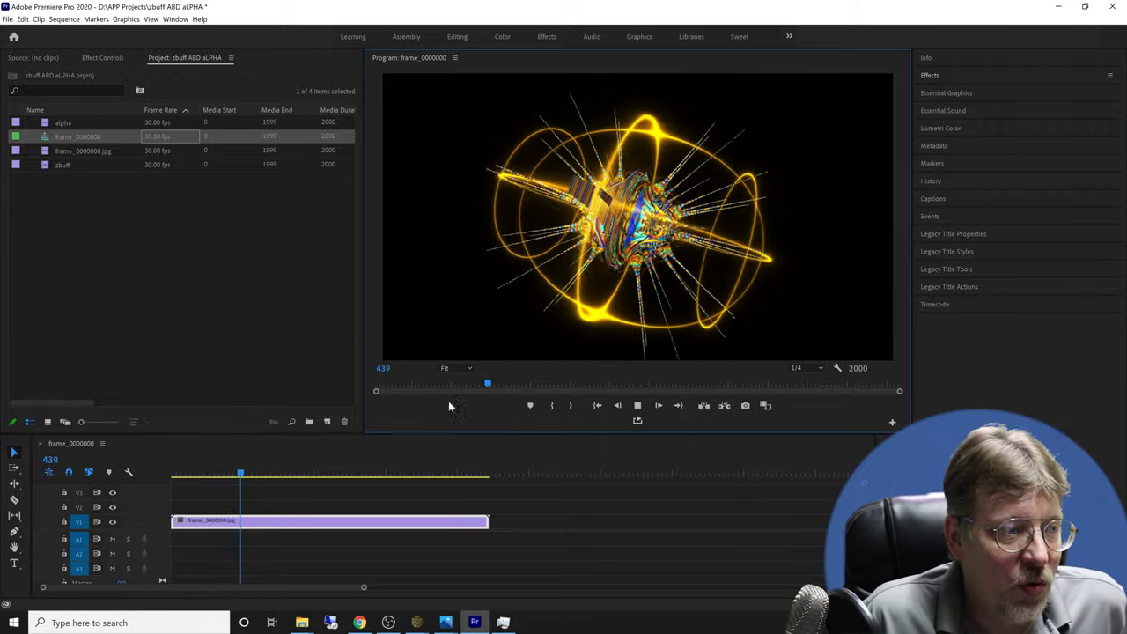
left_click(637, 405)
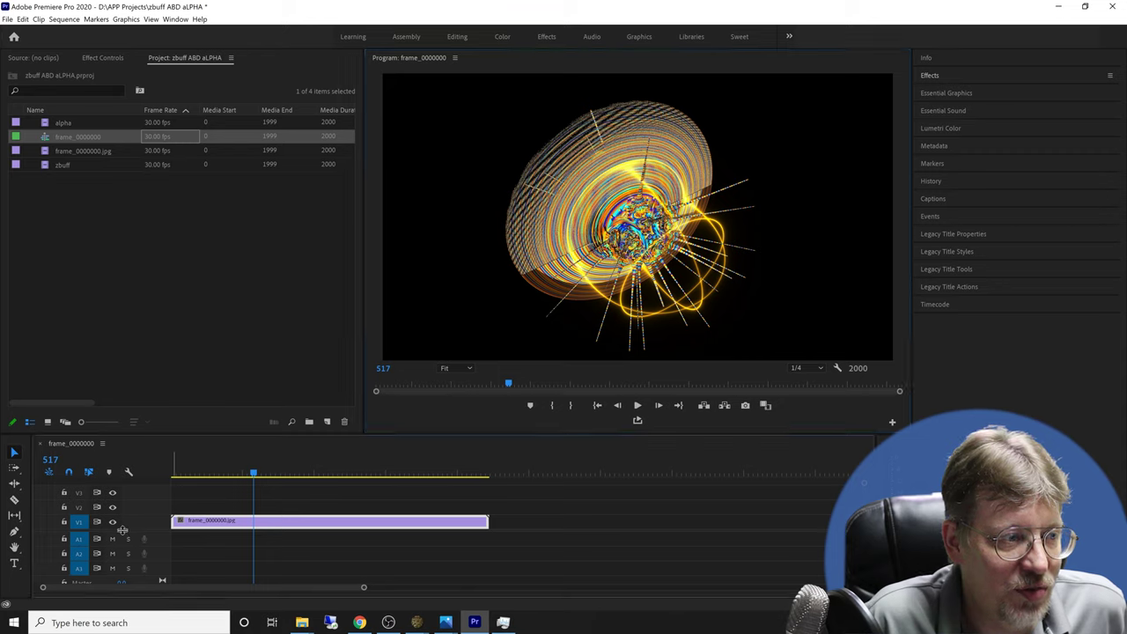
Move the color clip to track V3 and place alpha on V1 and zbuff on V2, aligned at the sequence start
left_click_drag(121, 530, 198, 535)
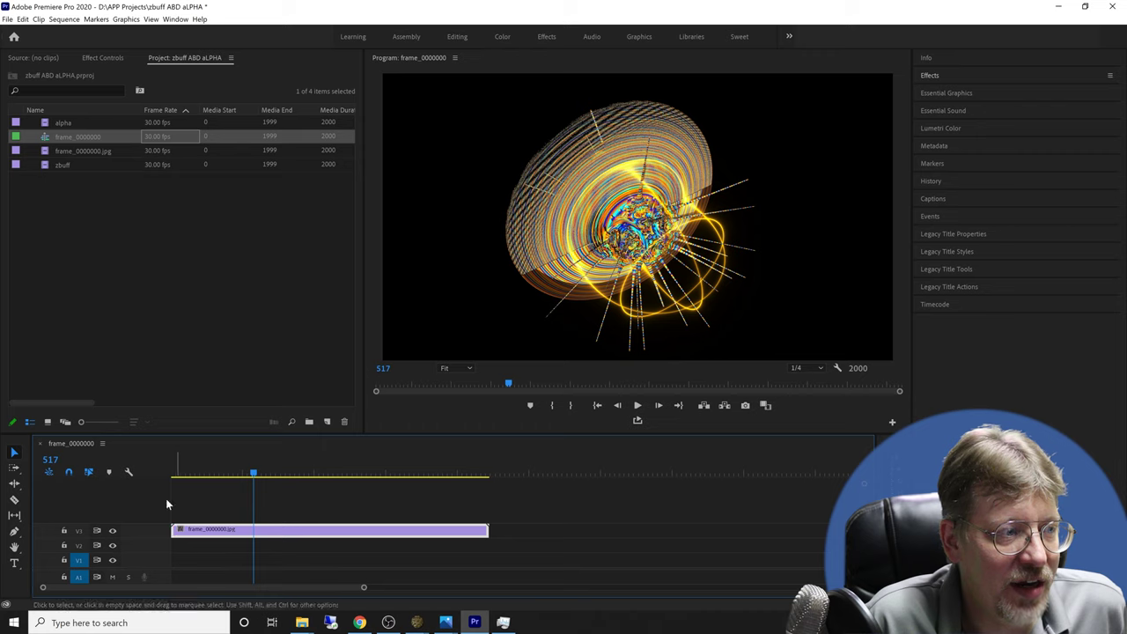
left_click_drag(60, 123, 177, 565)
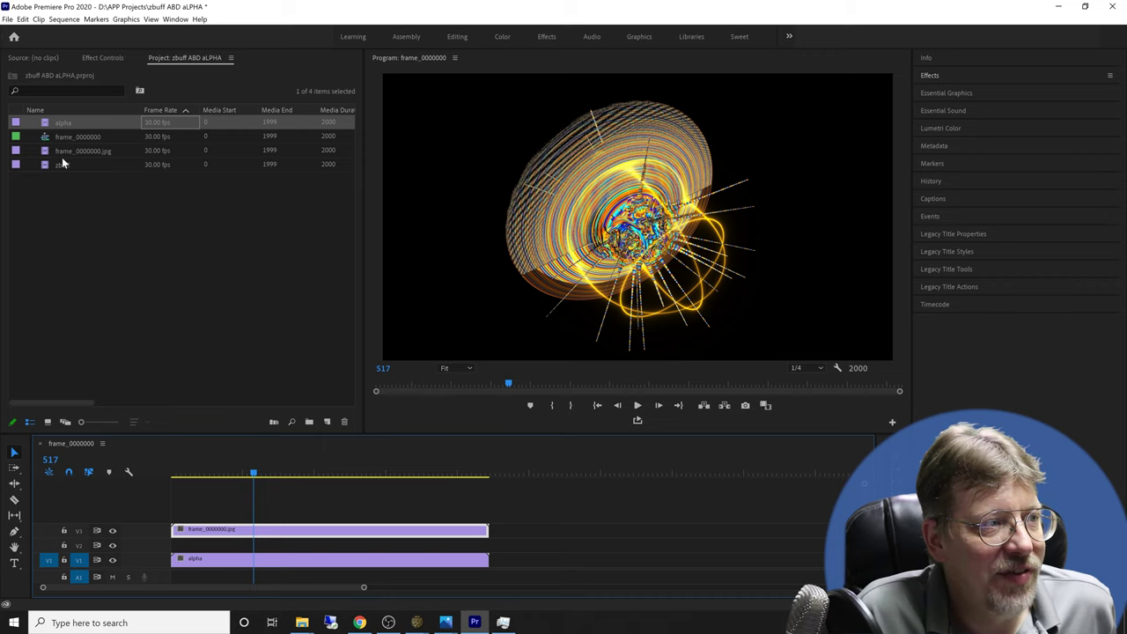
left_click_drag(59, 164, 237, 545)
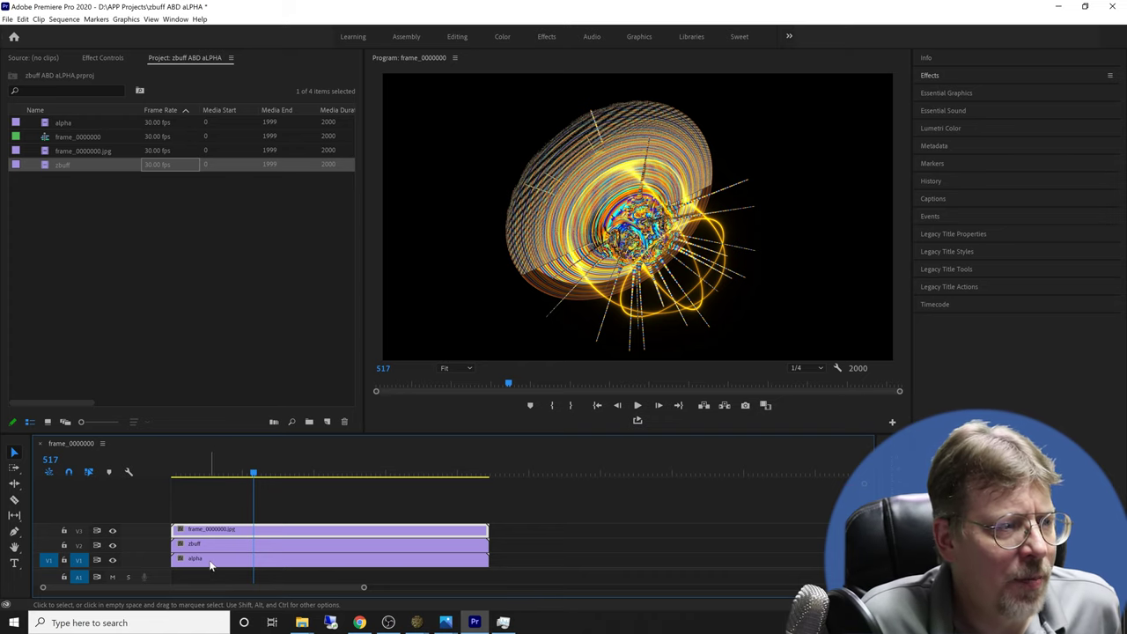
Apply the Set Matte video effect to the color clip on V3 and show its effect settings
left_click(931, 76)
left_click(962, 91)
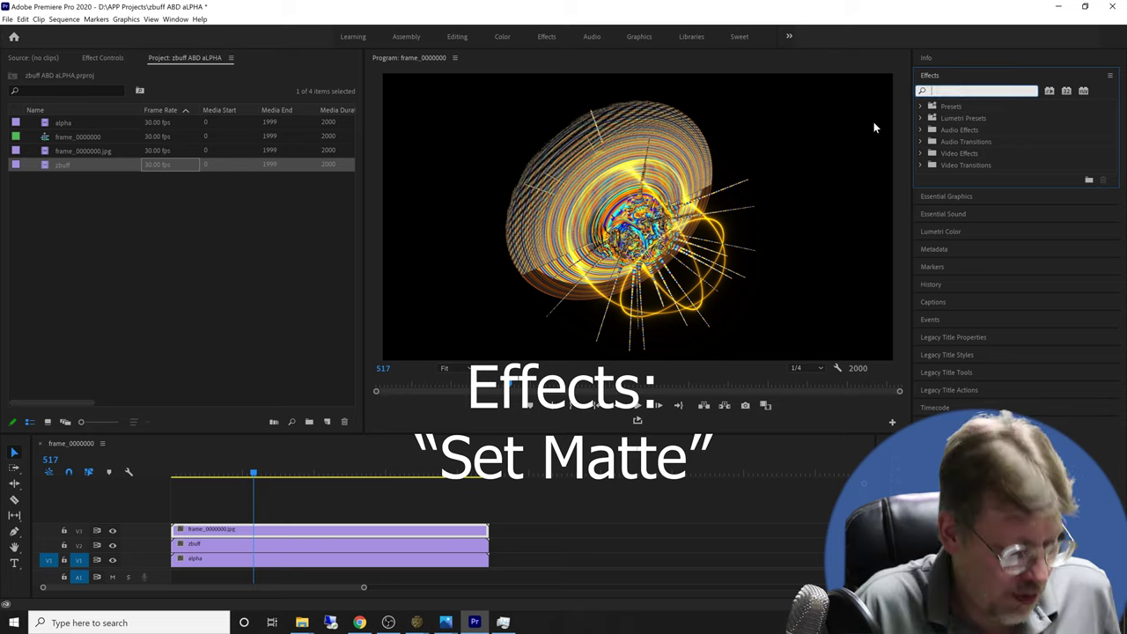
type("SET MAT")
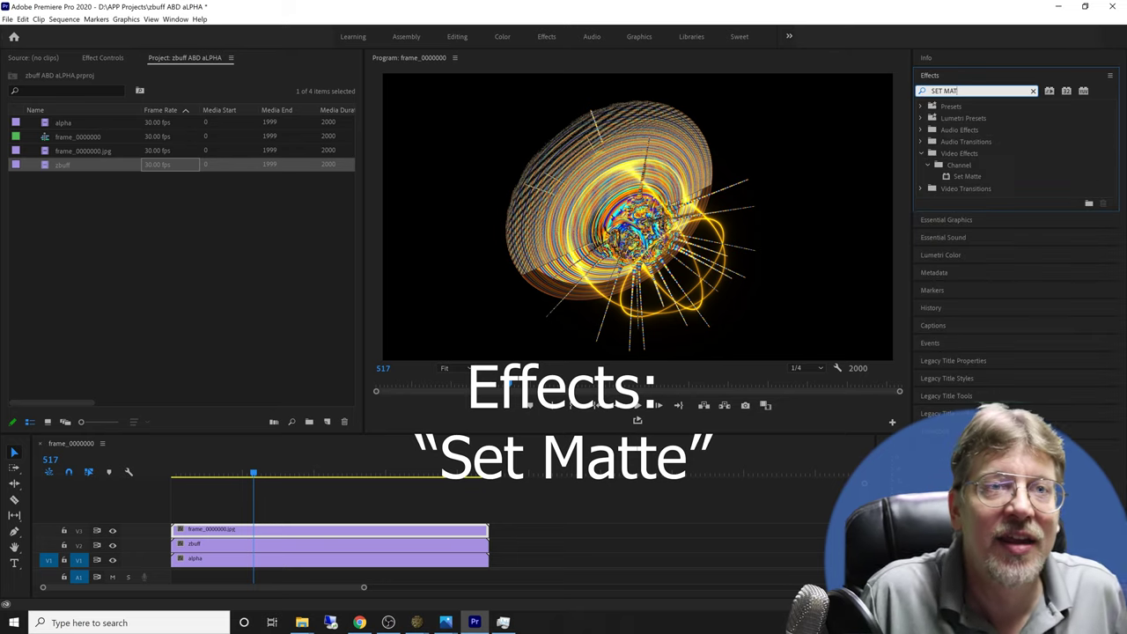
left_click_drag(944, 176, 262, 531)
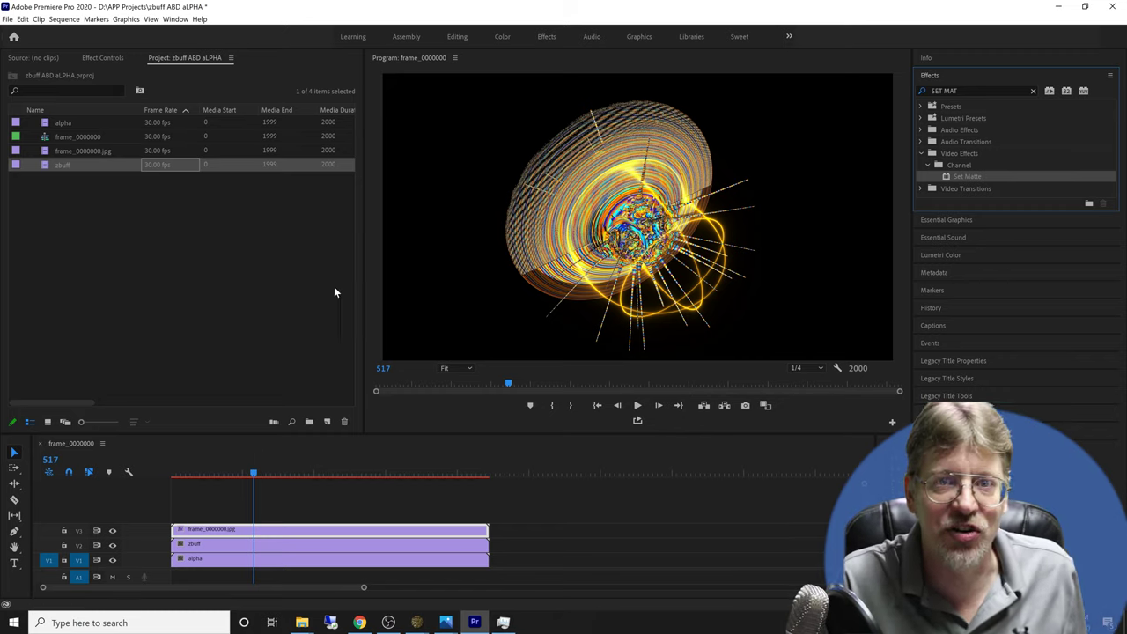
left_click(100, 58)
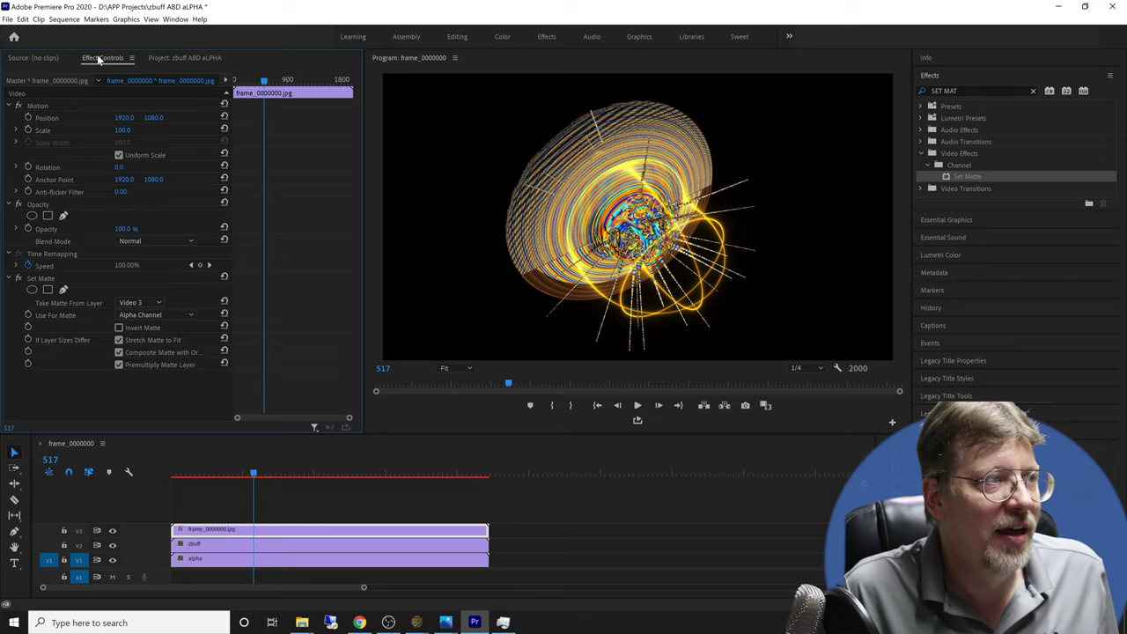
Nest the color, zbuff and alpha clips as 3-LAYER NEST and move the nested clip up to track V3
left_click_drag(210, 485, 207, 565)
right_click(207, 565)
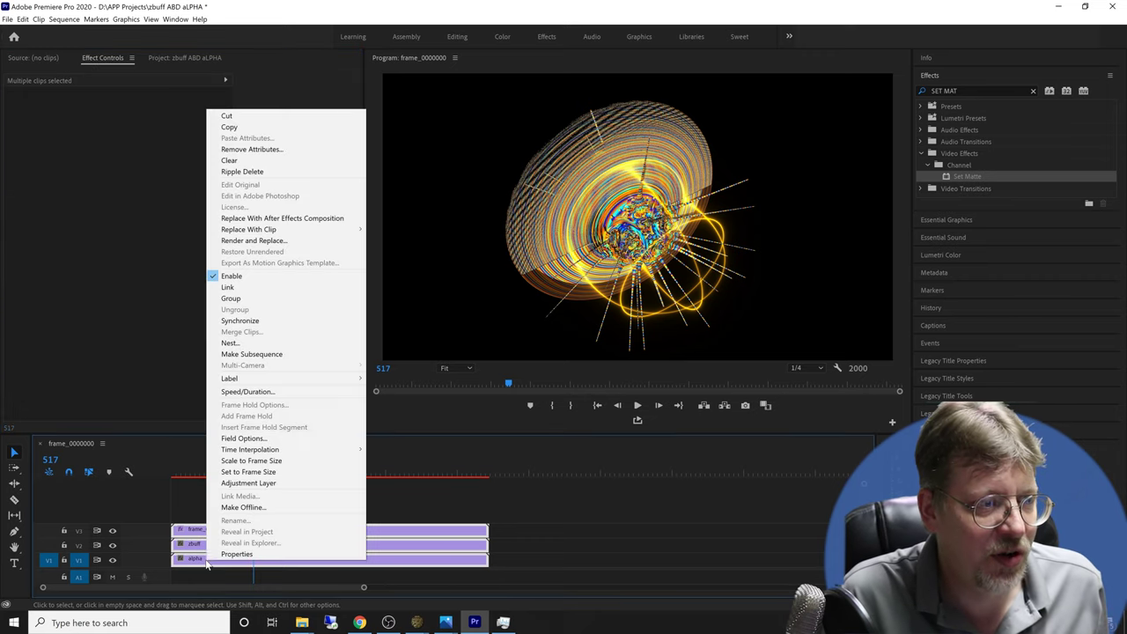
left_click(244, 344)
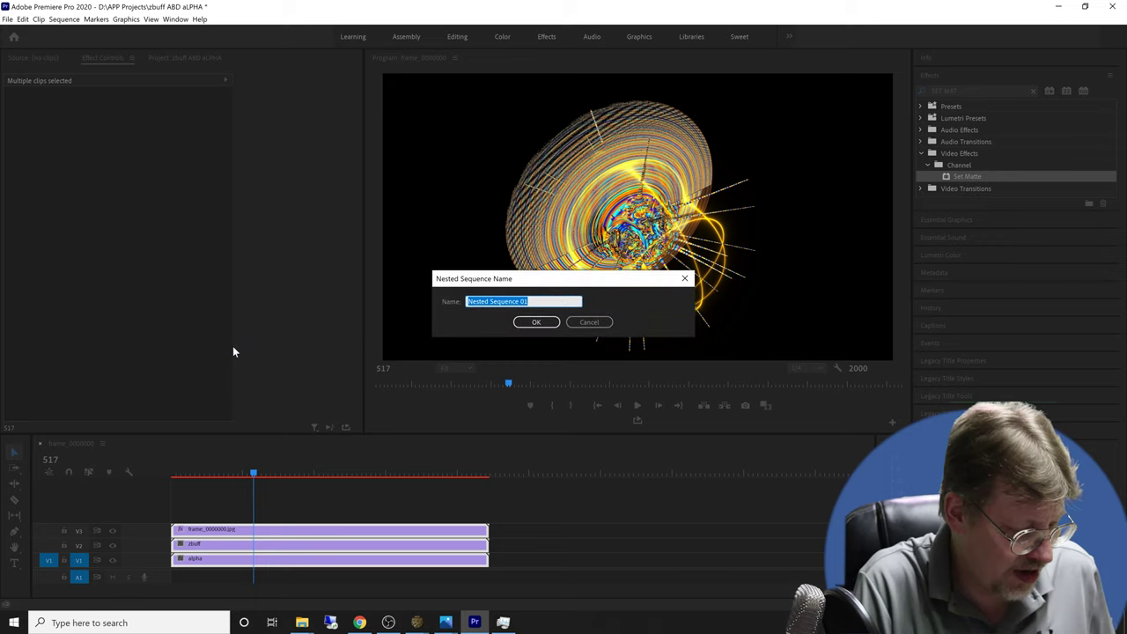
type("3-LAYER NEST")
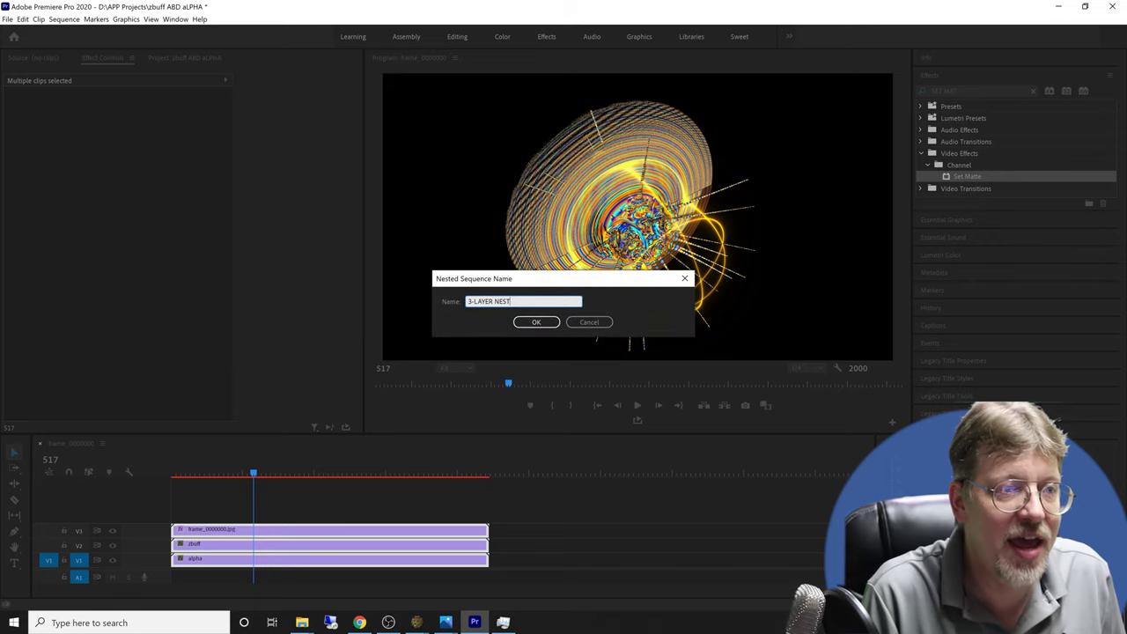
key("Return")
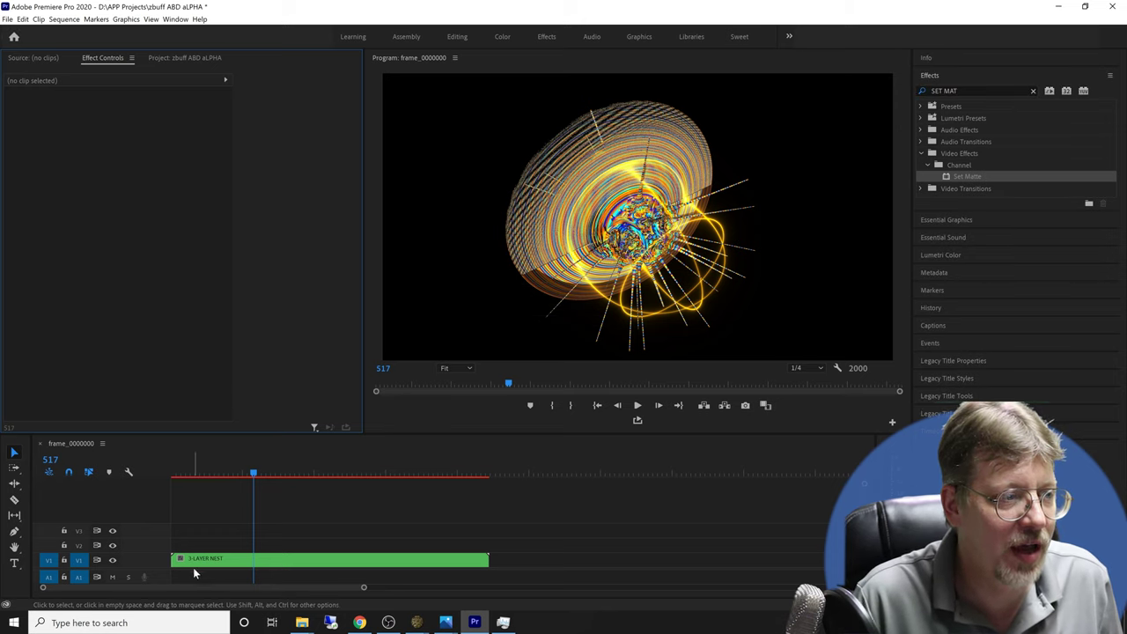
left_click_drag(202, 563, 201, 536)
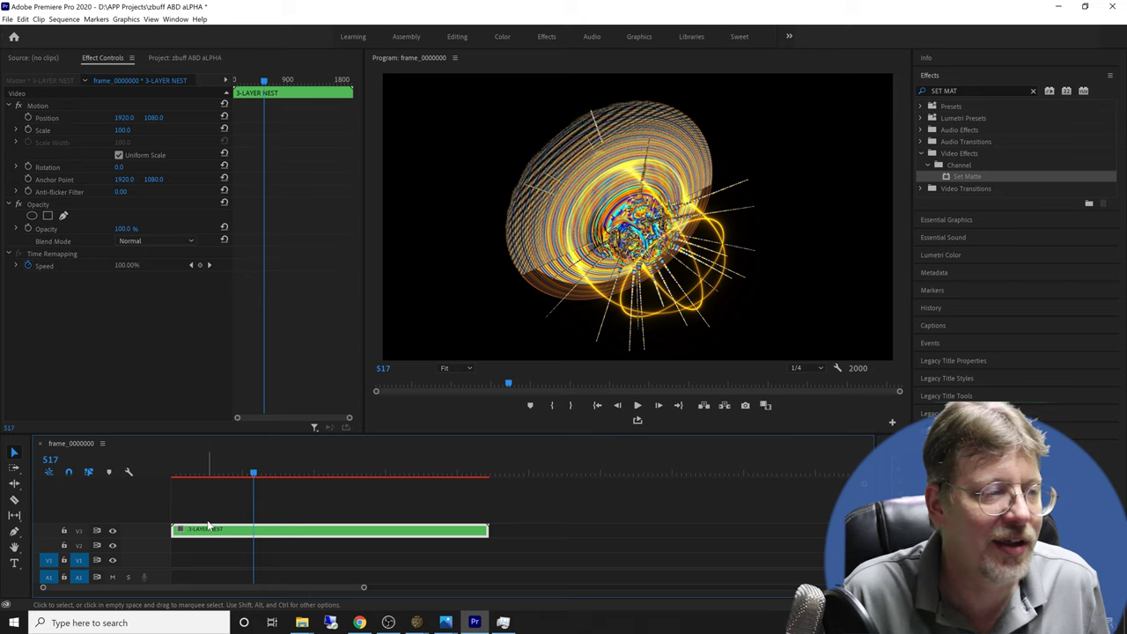
Inside 3-LAYER NEST, set the color clip's Set Matte to take its matte from Video 1 using Lightness
double_click(212, 530)
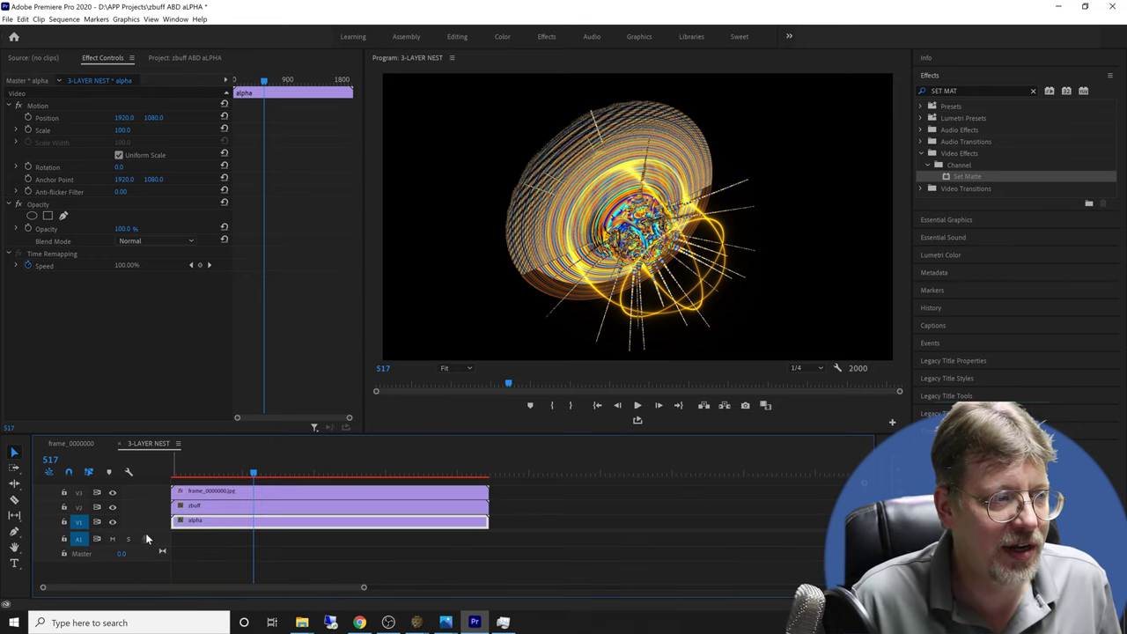
left_click_drag(145, 533, 142, 548)
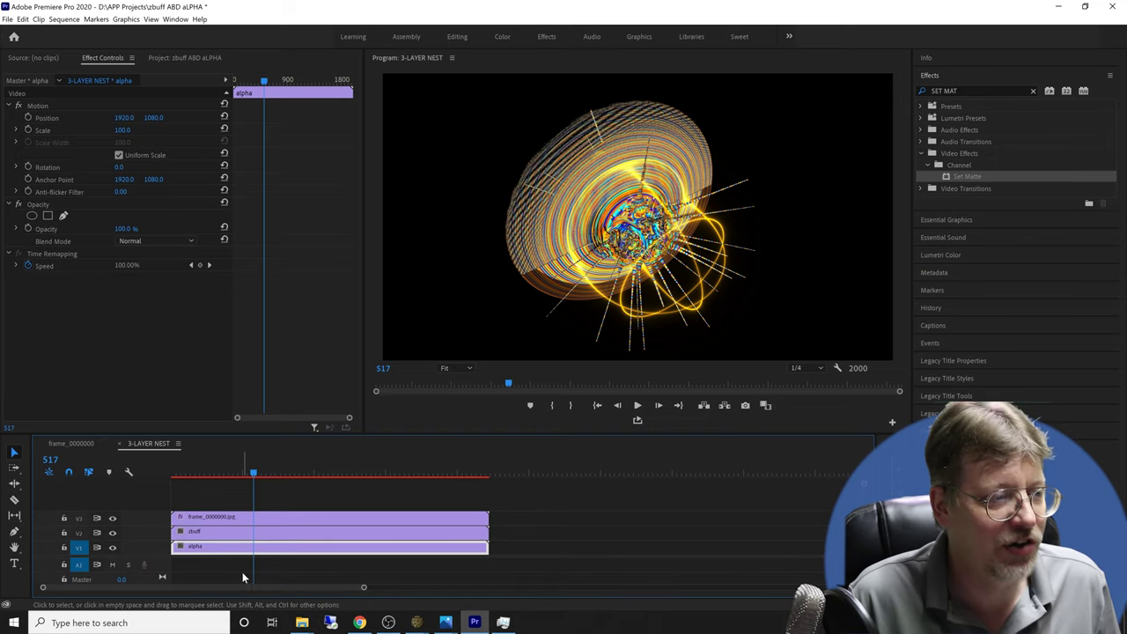
left_click(224, 517)
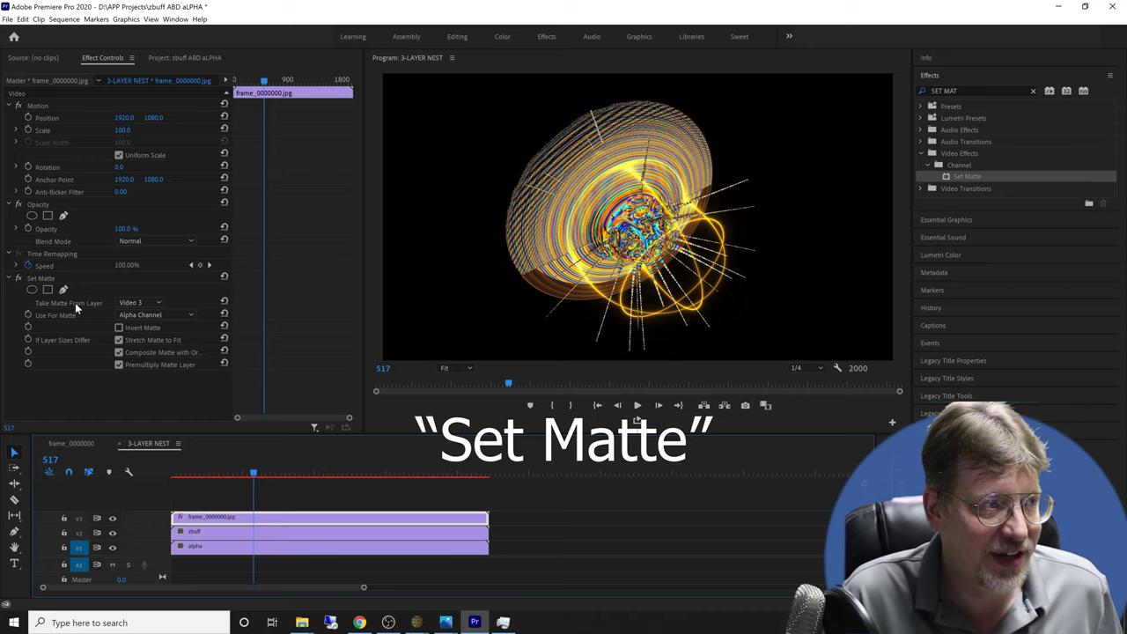
left_click(129, 304)
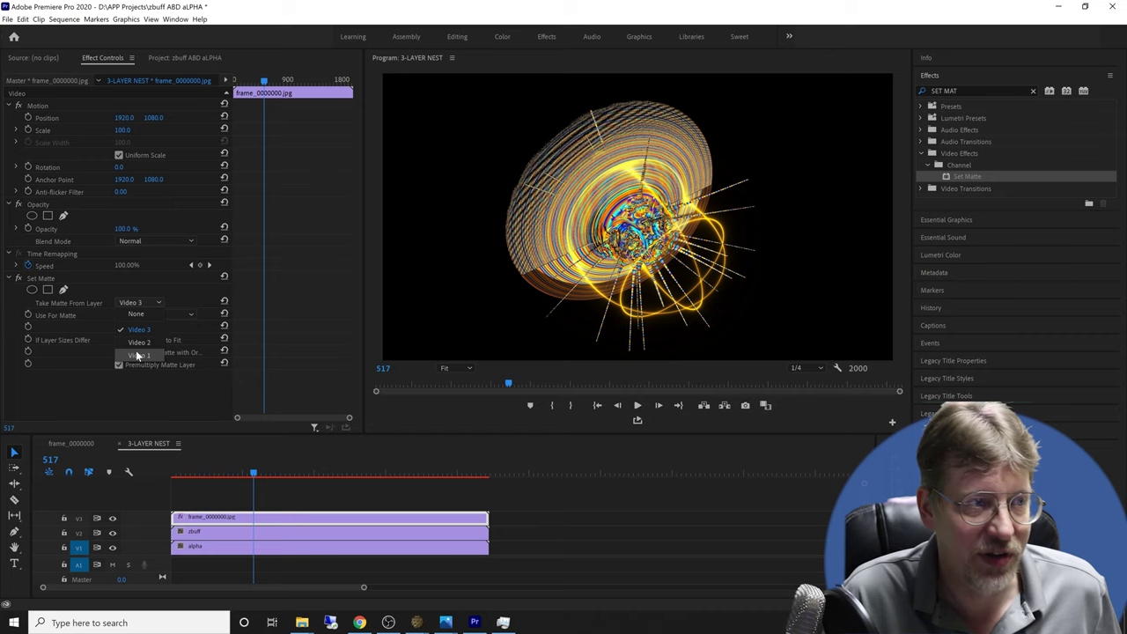
left_click(137, 355)
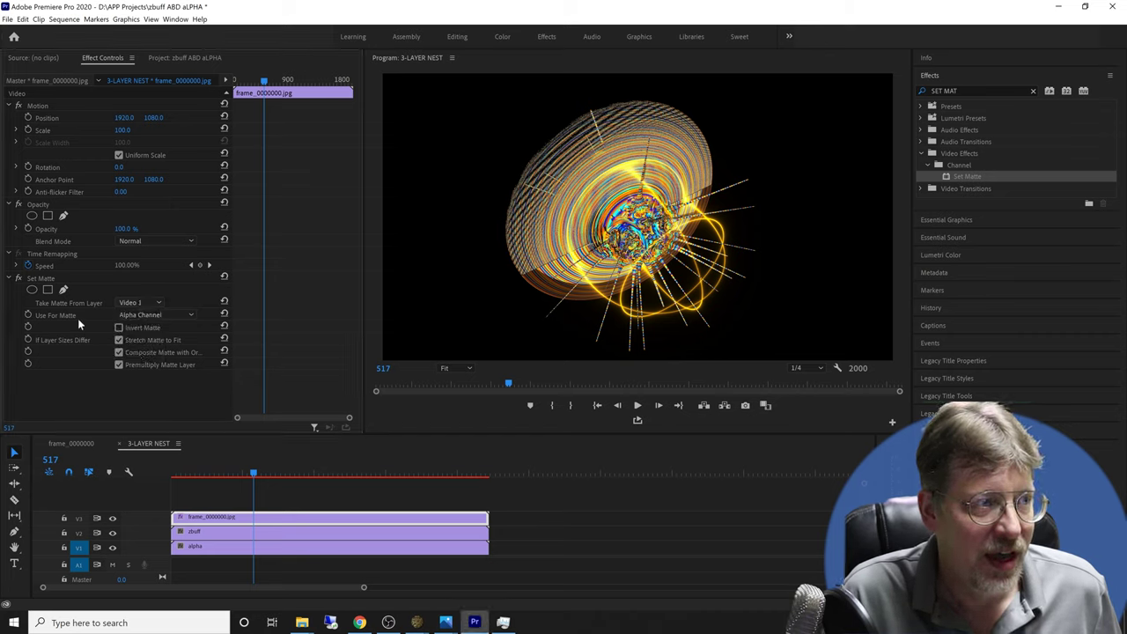
left_click(138, 314)
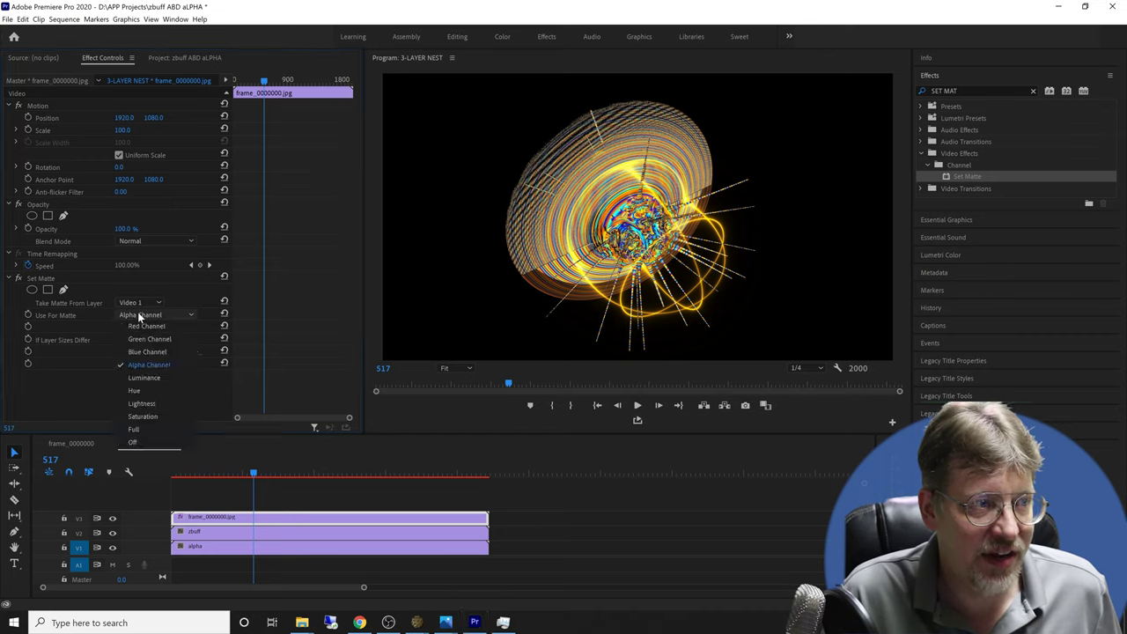
left_click(151, 403)
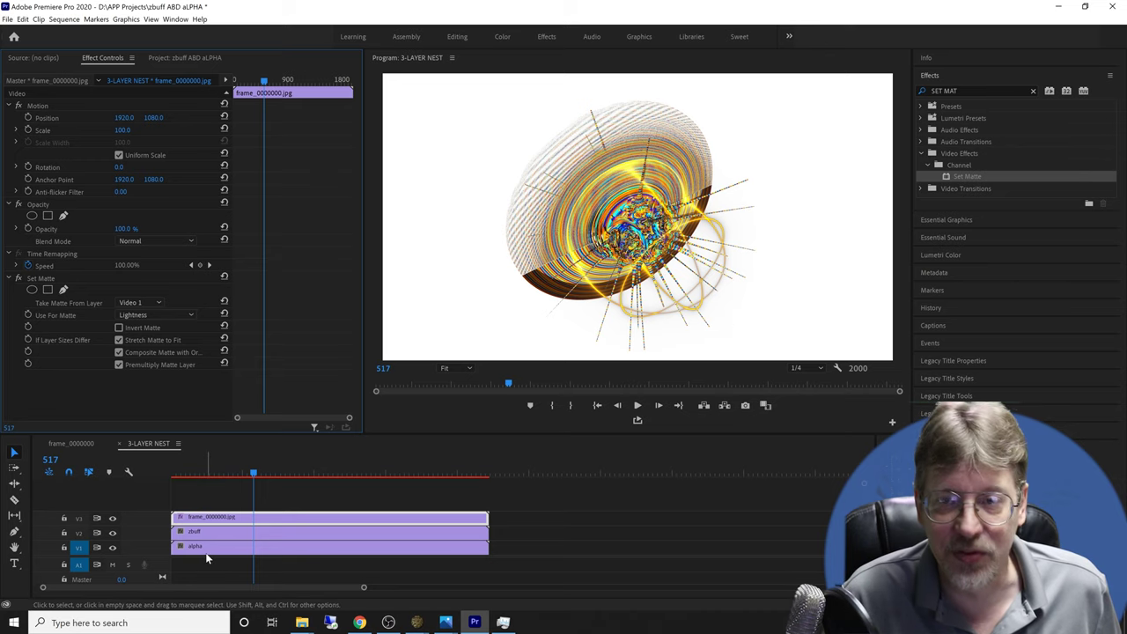
Turn off the output of the zbuff track V2 and the alpha track V1, toggling them to compare the composite
left_click(112, 534)
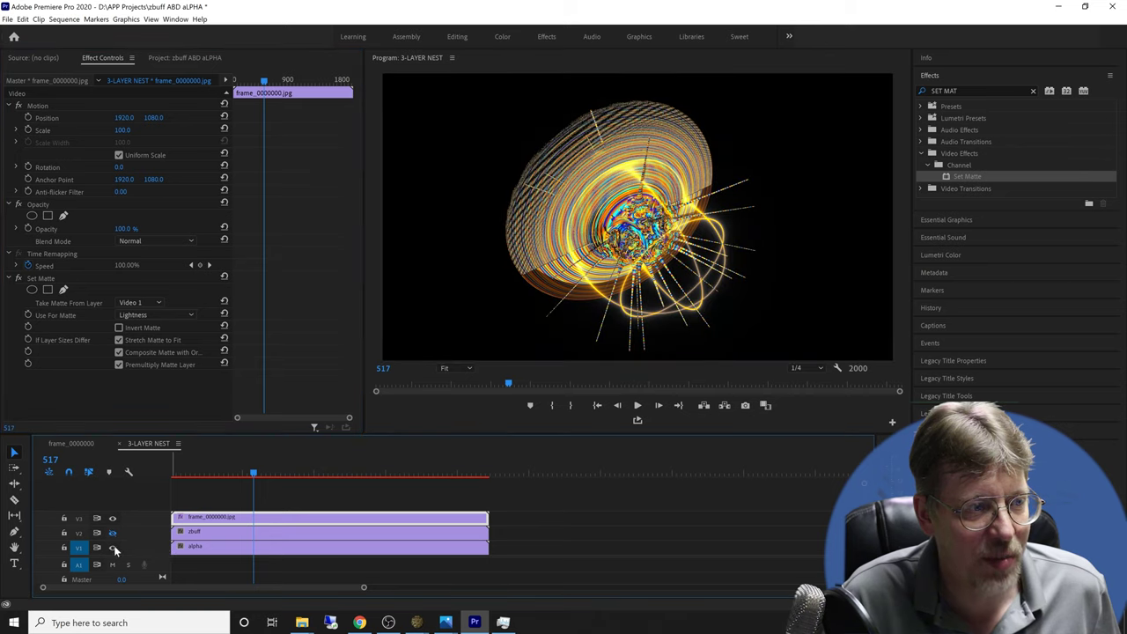
left_click(113, 548)
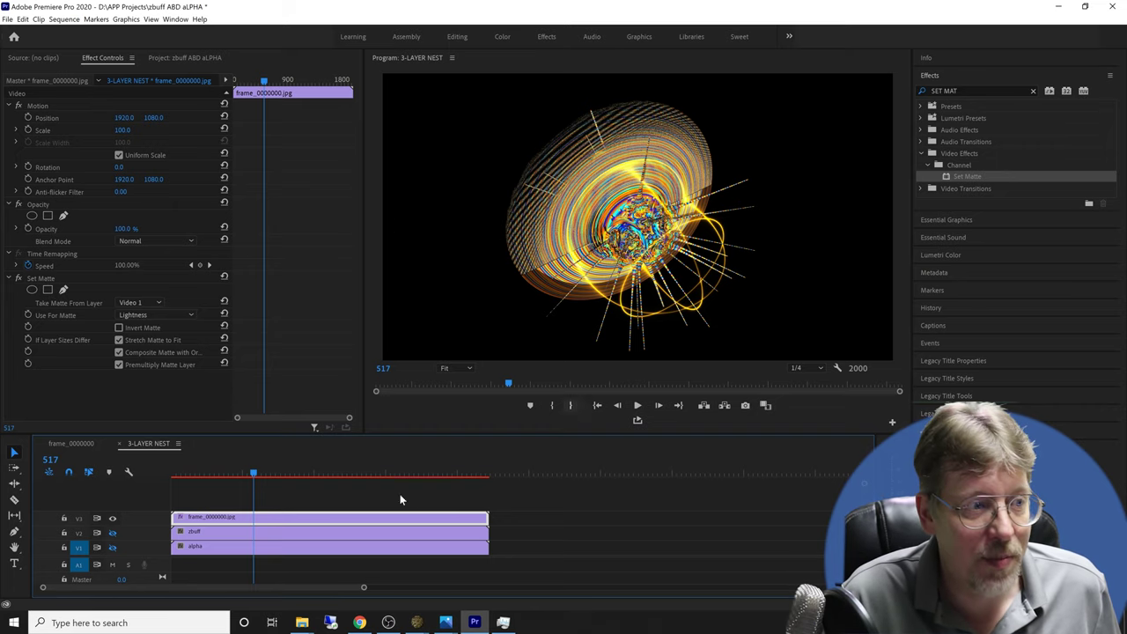
left_click(112, 533)
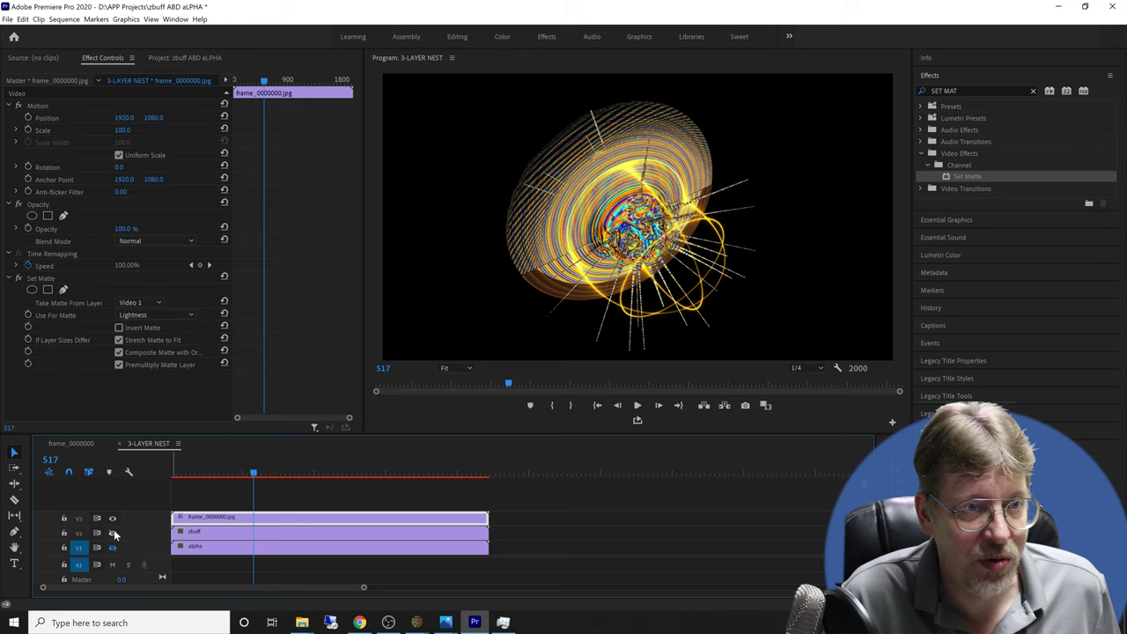
left_click(111, 547)
left_click(111, 547)
left_click(112, 533)
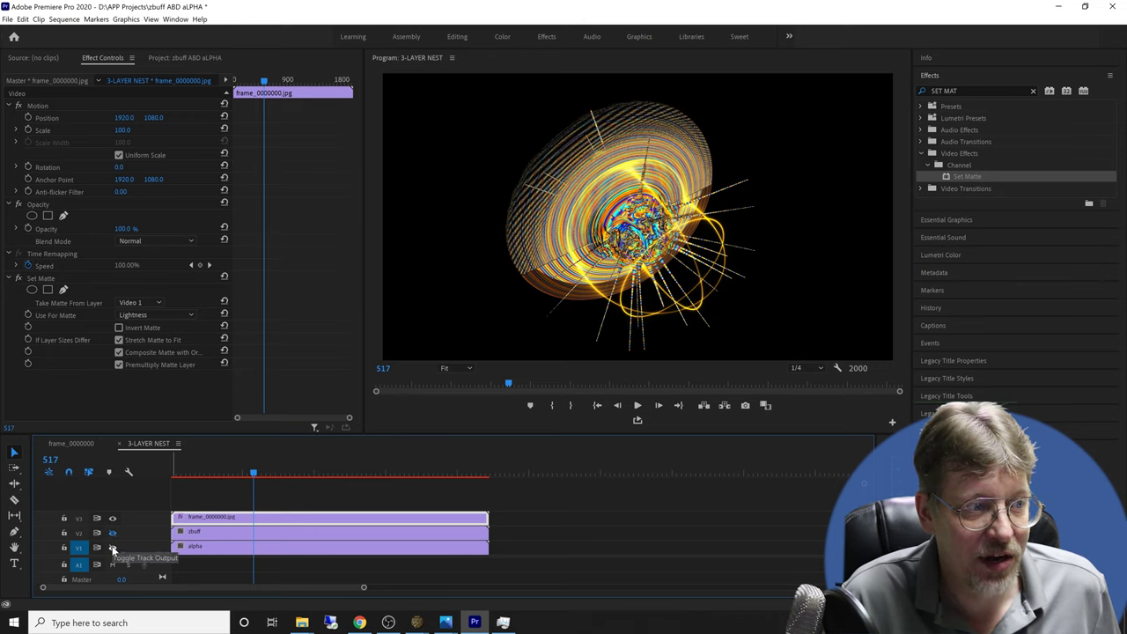
left_click(112, 546)
left_click(112, 547)
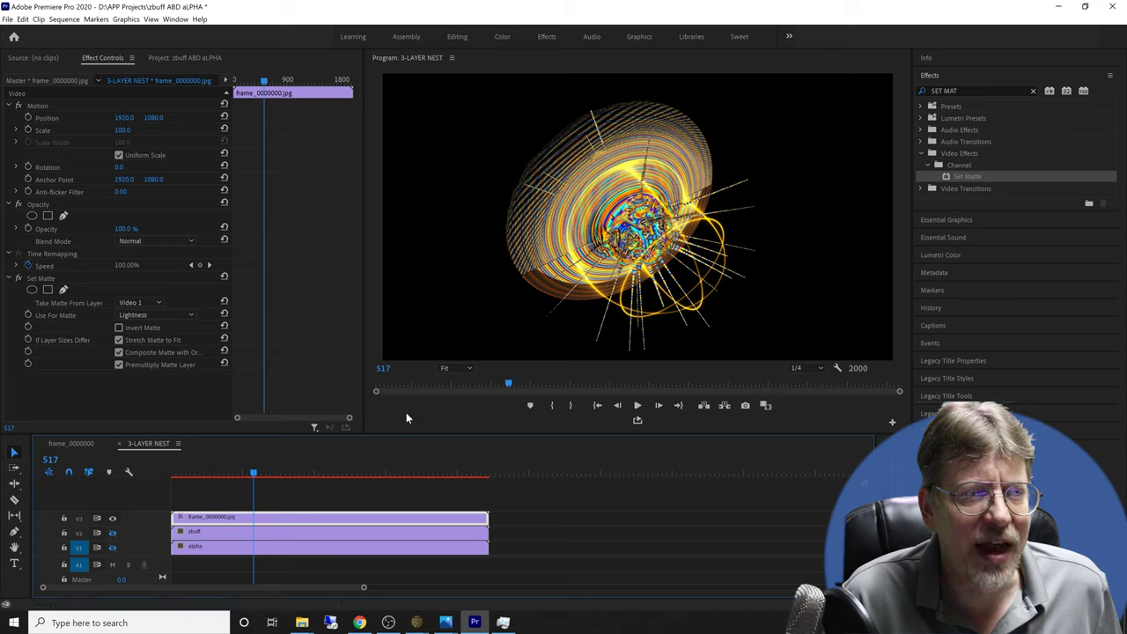
Return to the frame_0000000 sequence and import the Starfield Layered video from the Star Fields folder on Local Disk (H:)
left_click(73, 444)
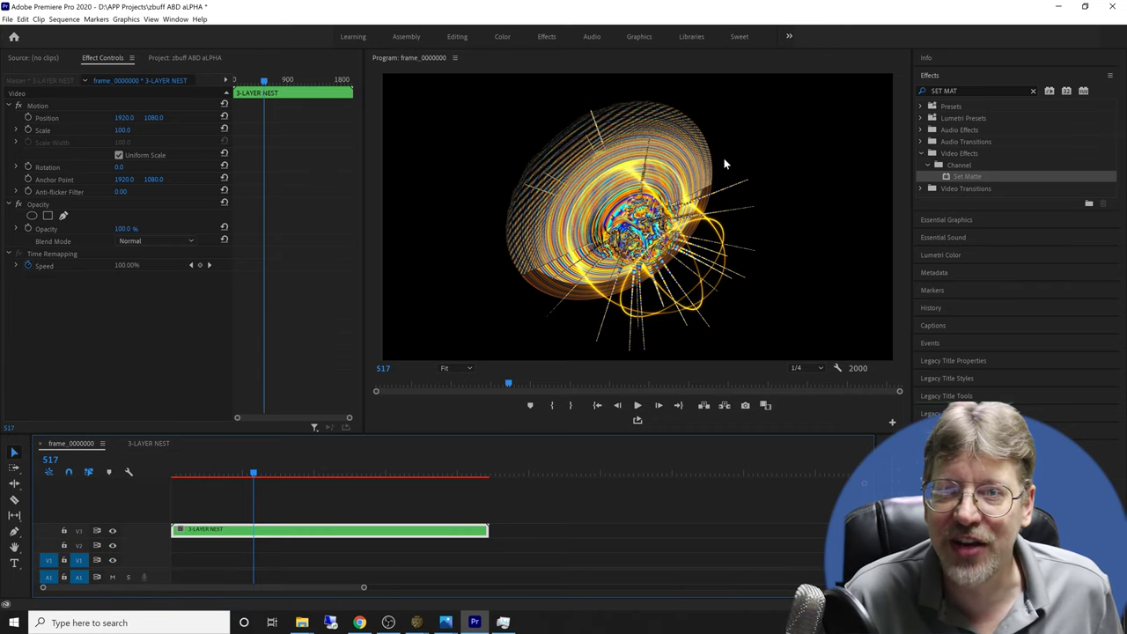
left_click(189, 58)
double_click(84, 259)
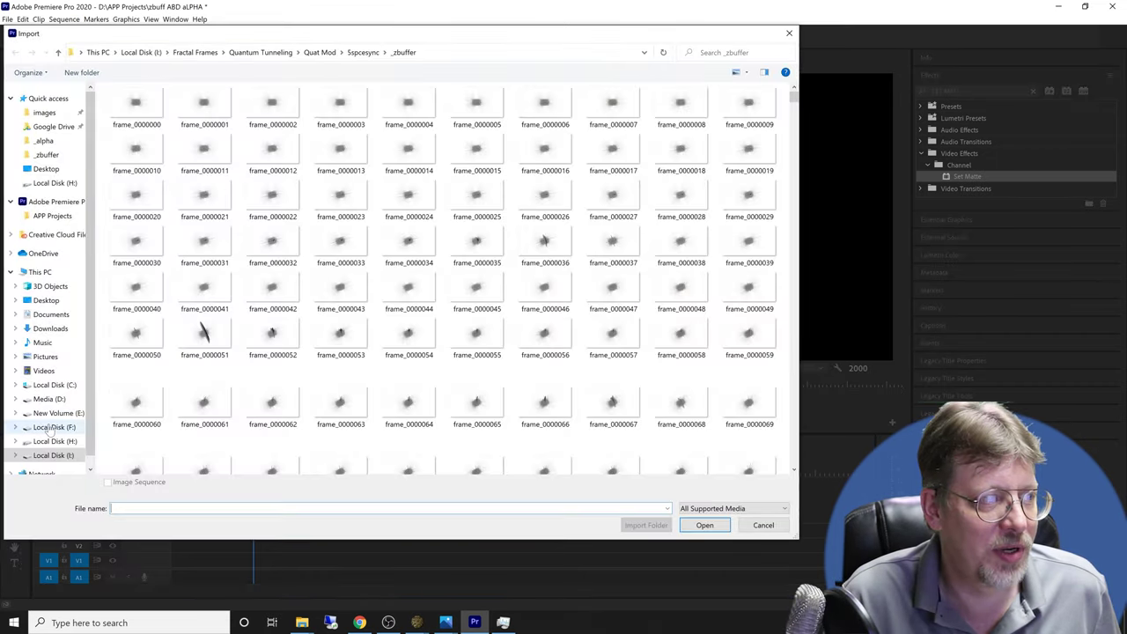
left_click(53, 441)
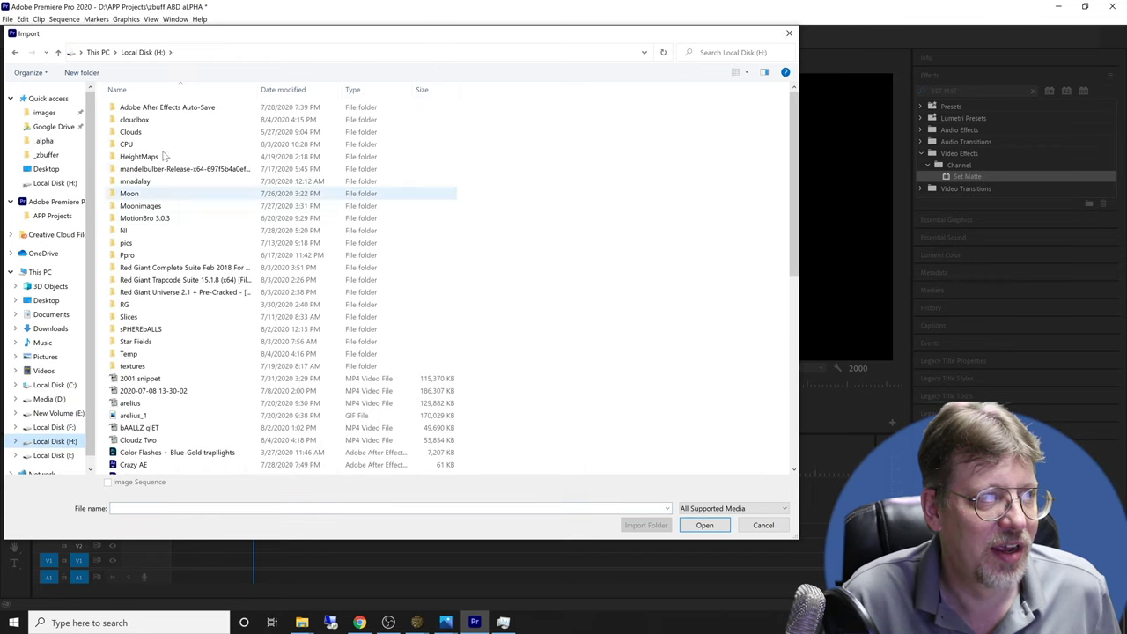
double_click(124, 343)
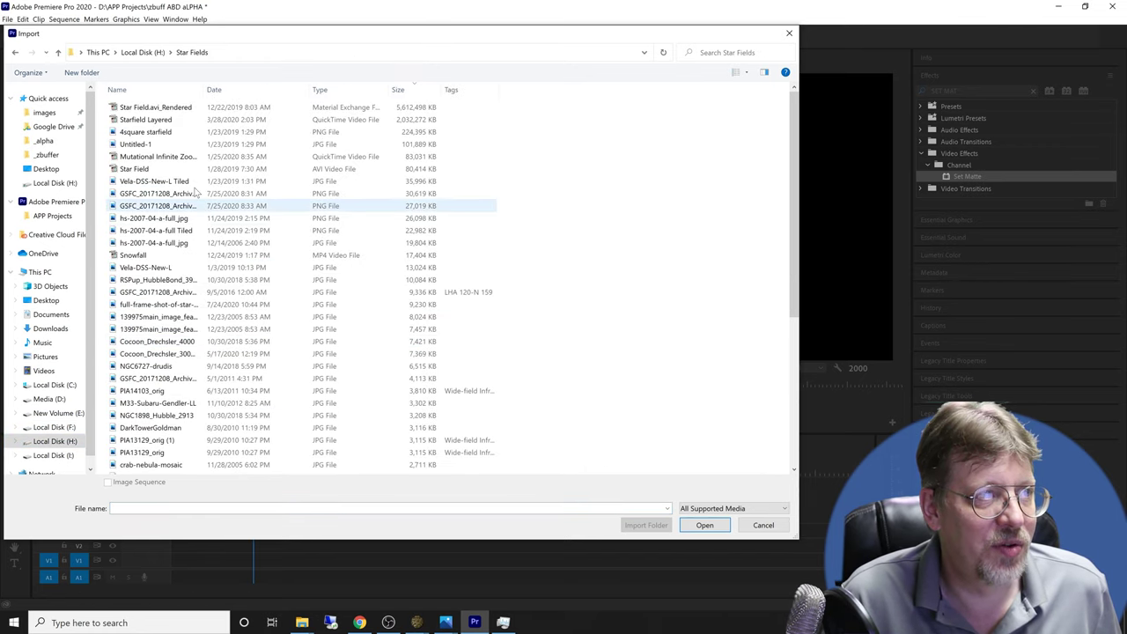
left_click(160, 122)
key("Return")
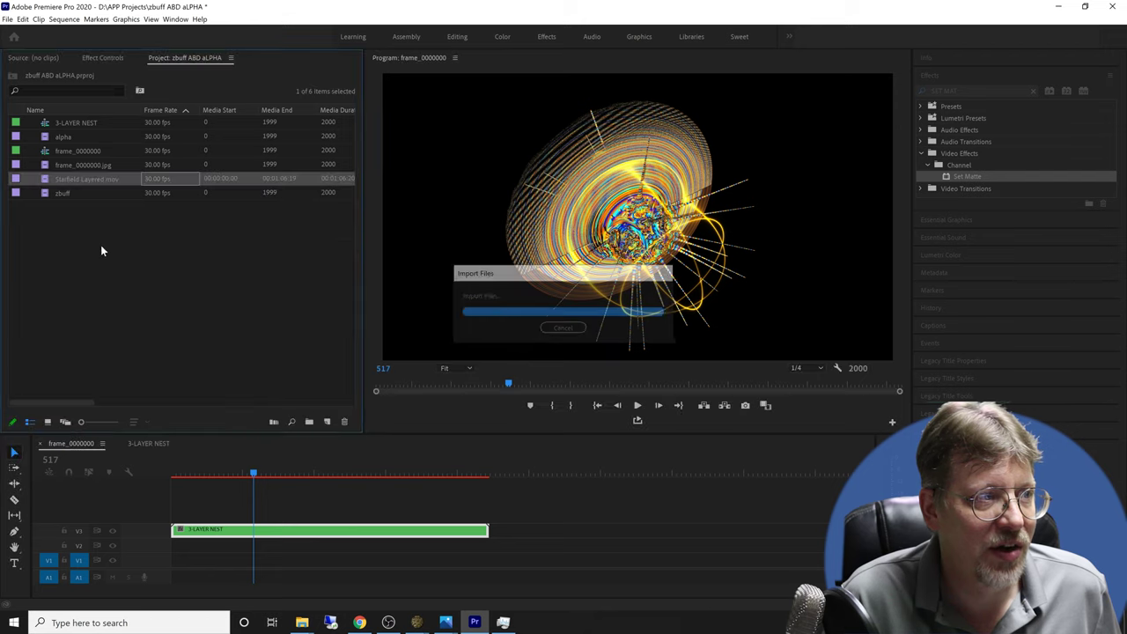
Place Starfield Layered.mov on track V2 beneath the 3-LAYER NEST clip, starting at frame 0, and preview the composite at frame 1162
left_click_drag(85, 184, 179, 545)
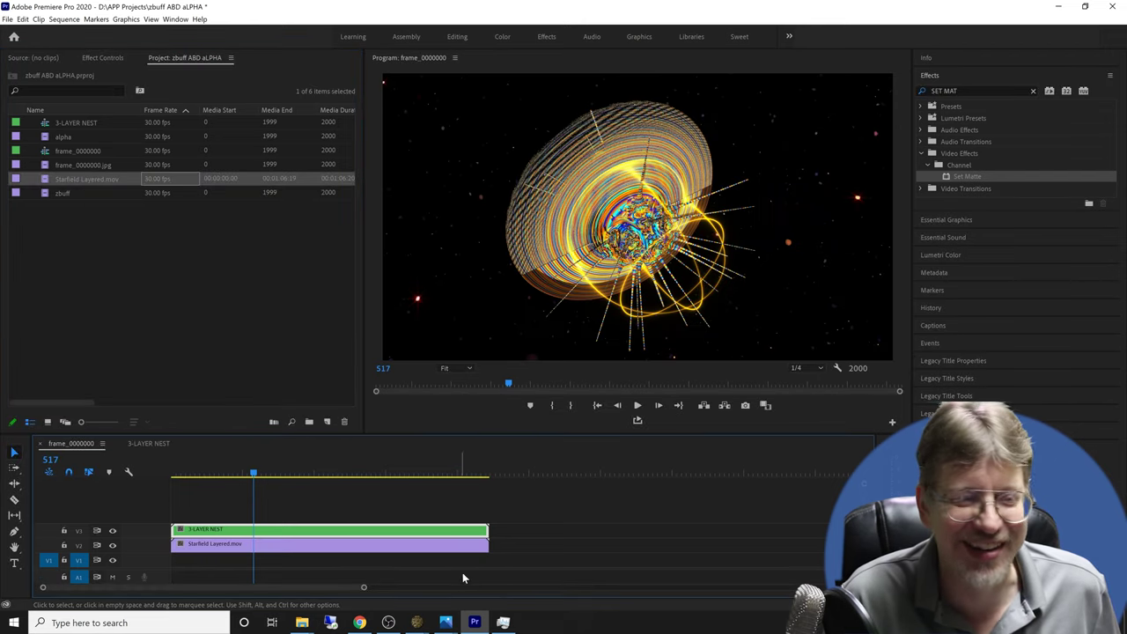
left_click_drag(249, 472, 354, 491)
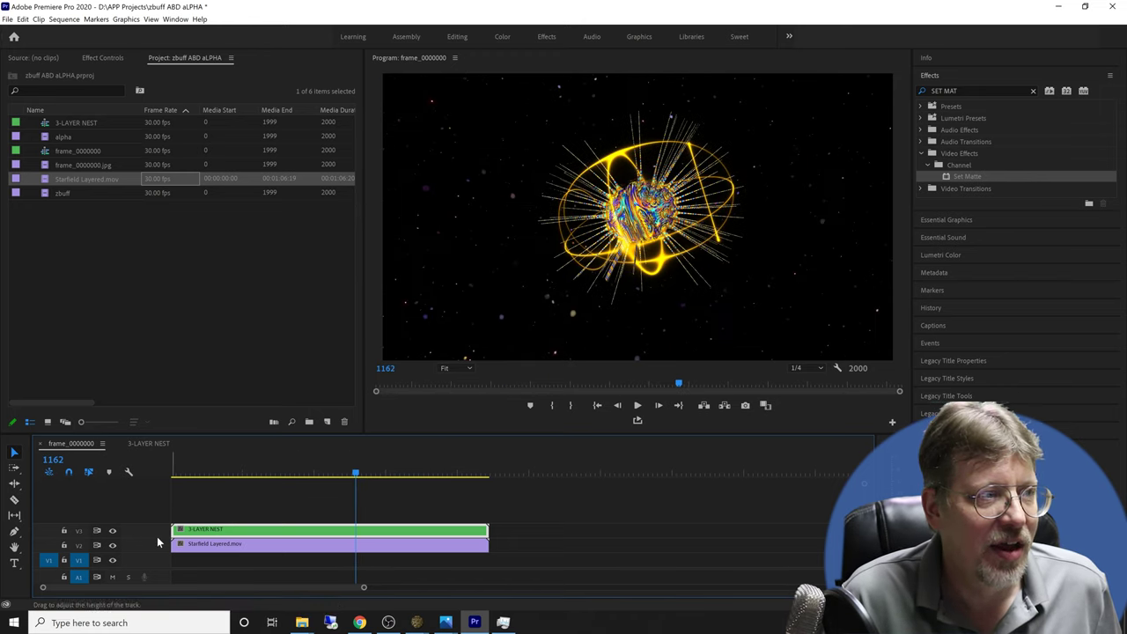
Disable and re-enable Set Matte on the color clip in 3-LAYER NEST, comparing the starfield composite in frame_0000000 each time
left_click(144, 442)
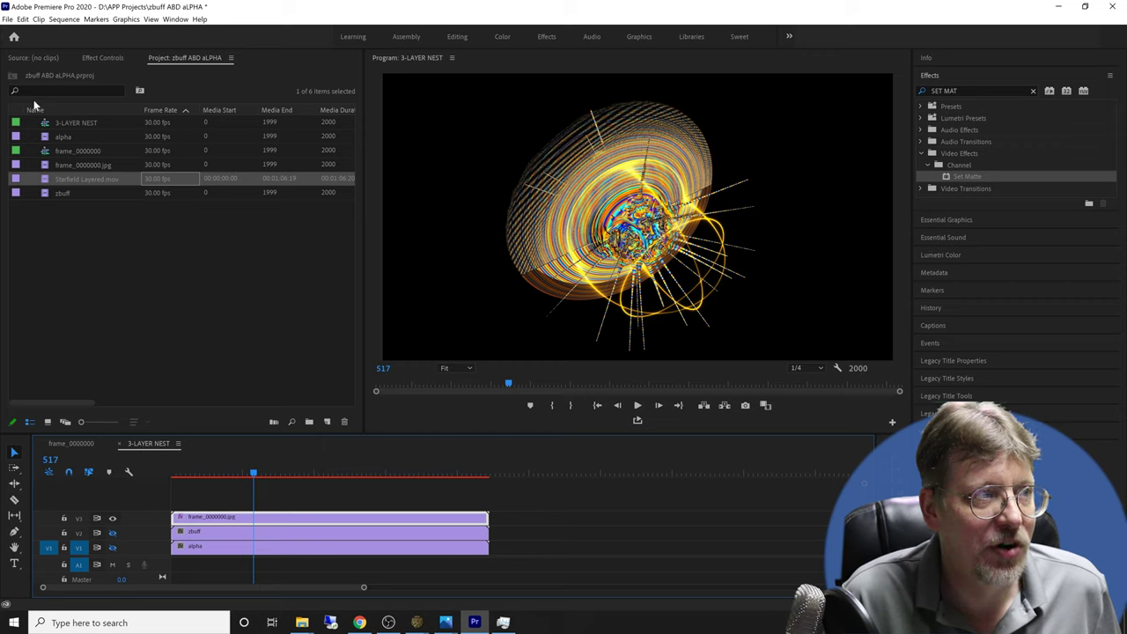
left_click(102, 58)
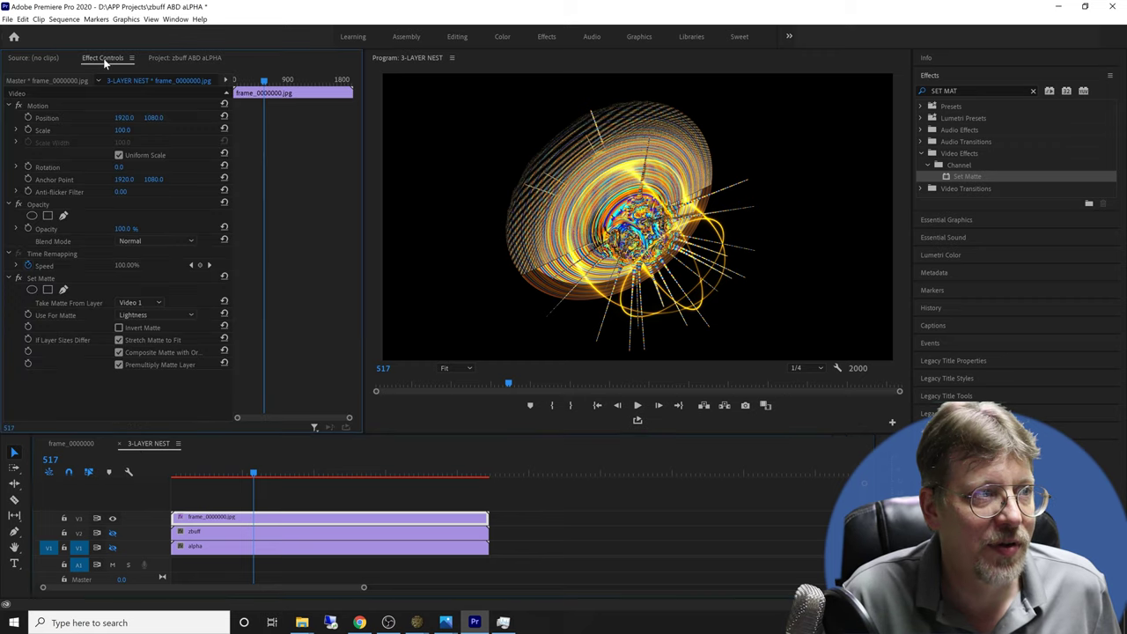
left_click(19, 278)
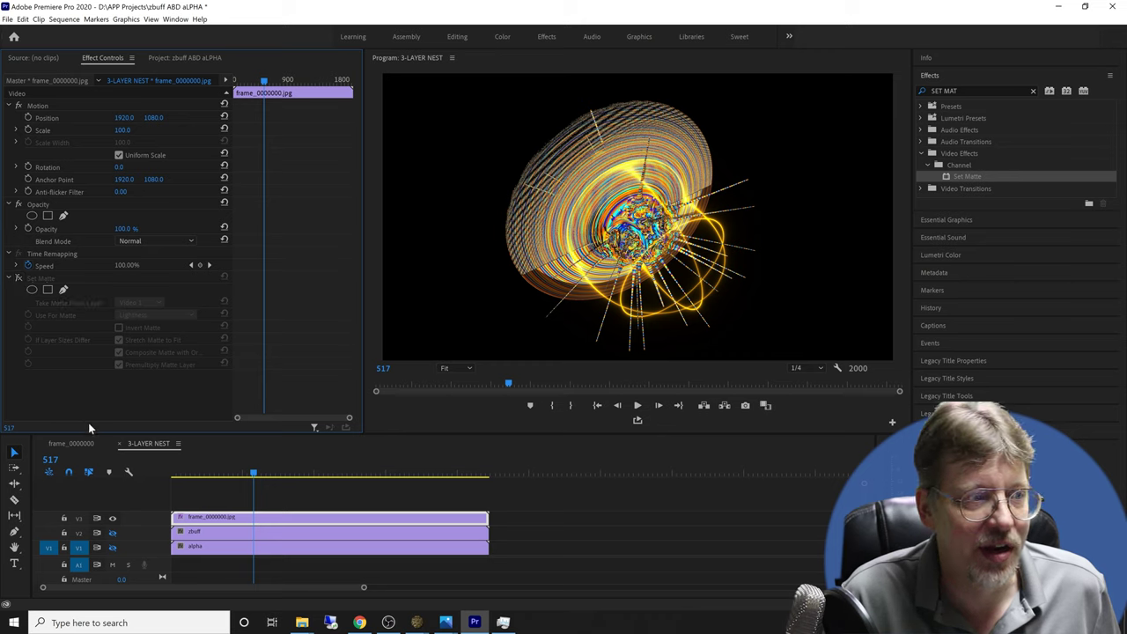
left_click(69, 443)
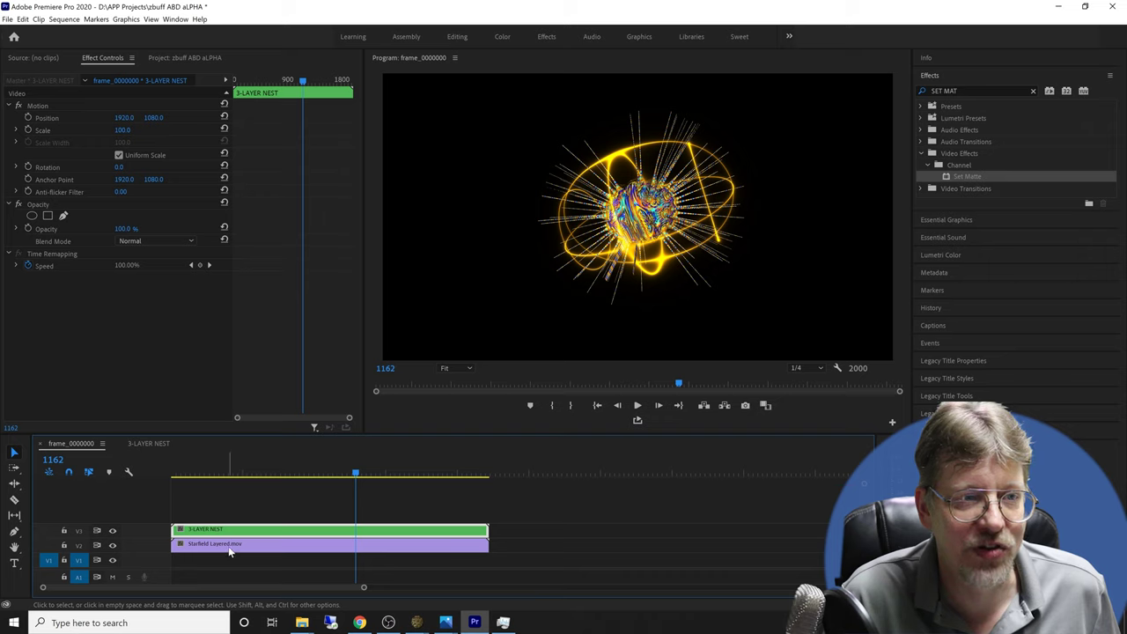
left_click(139, 445)
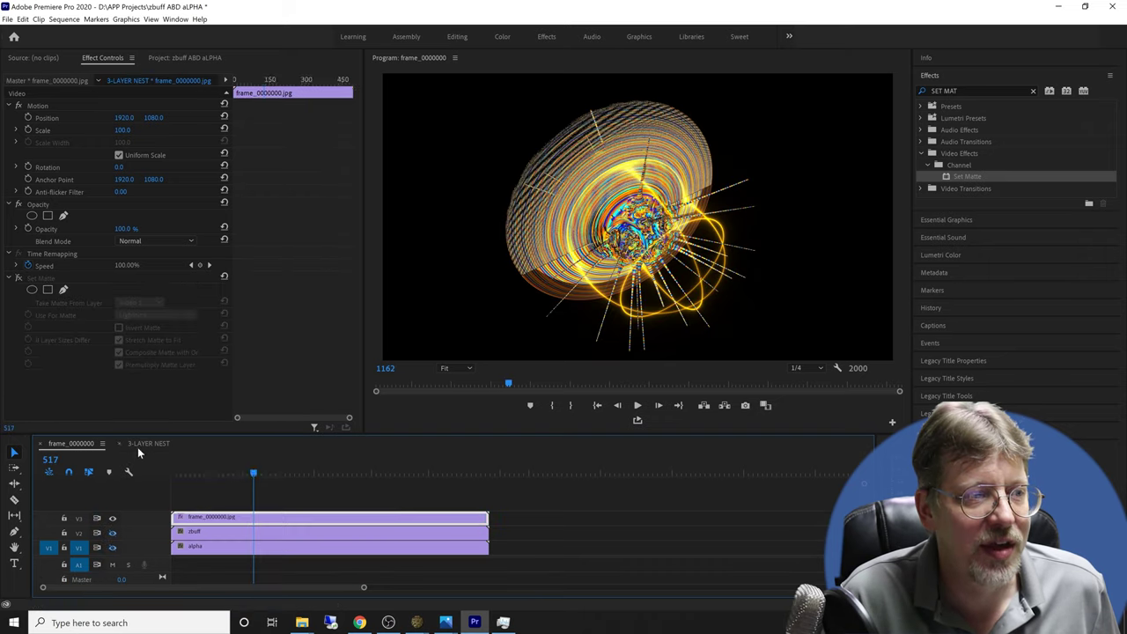
left_click(19, 278)
left_click(73, 443)
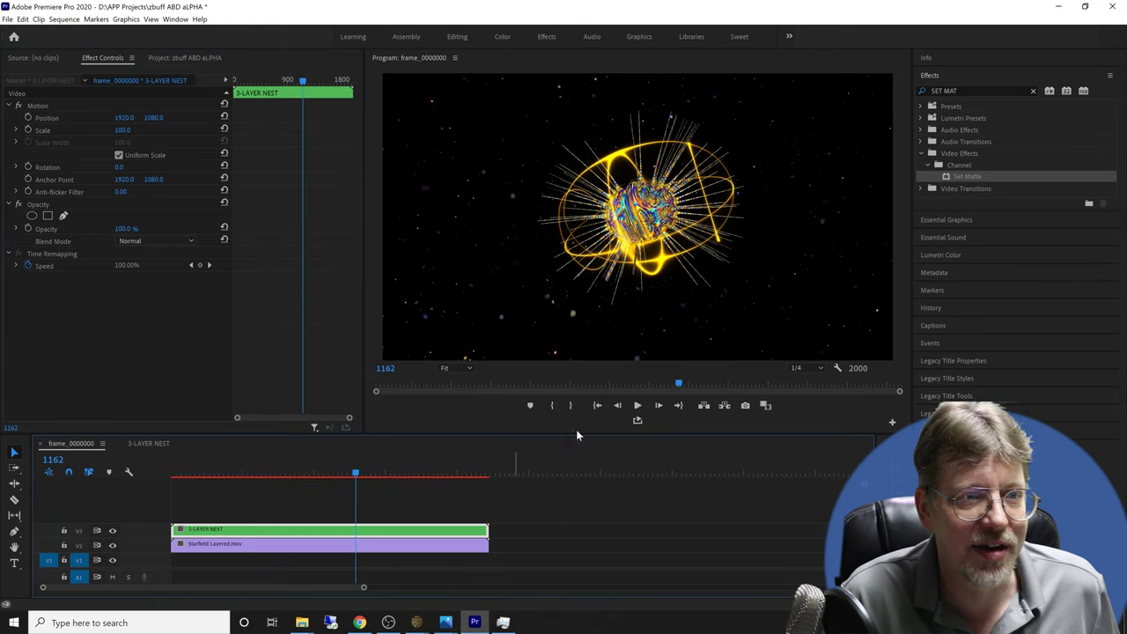
left_click_drag(357, 475, 392, 482)
key("j")
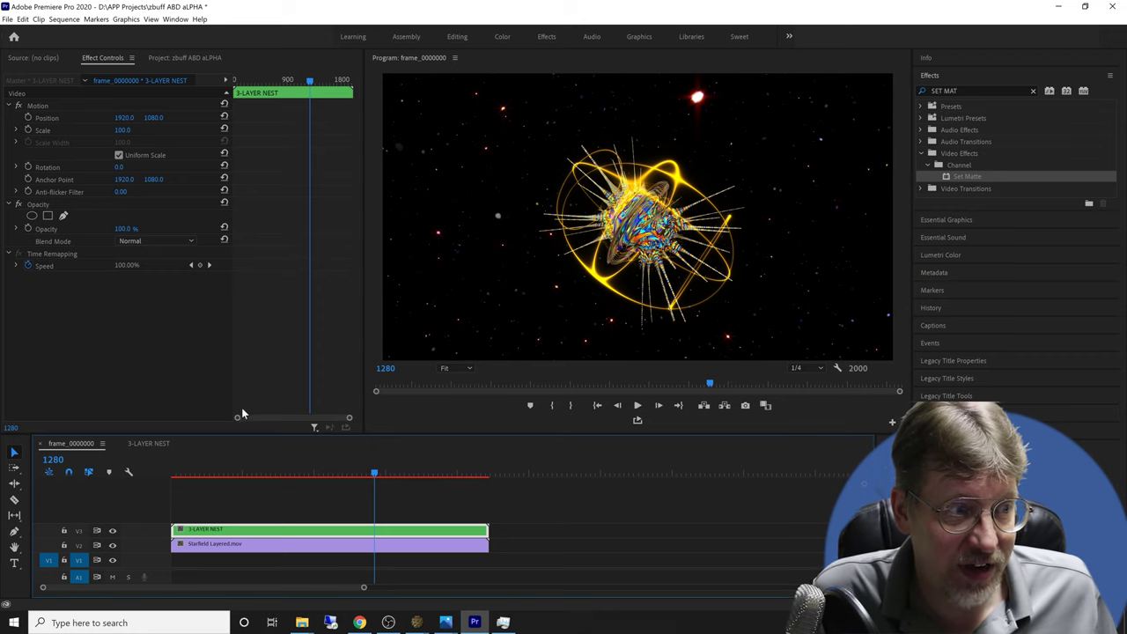
In 3-LAYER NEST, show only the alpha track V1 to inspect the matte around frame 712, then restore the track outputs
left_click(135, 443)
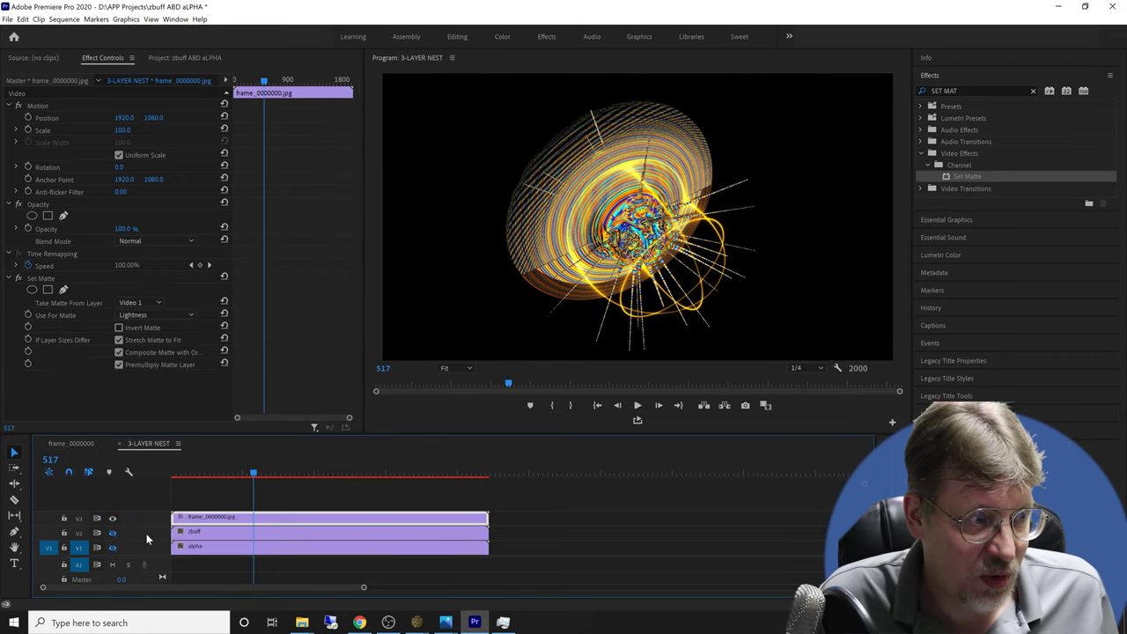
left_click(113, 548)
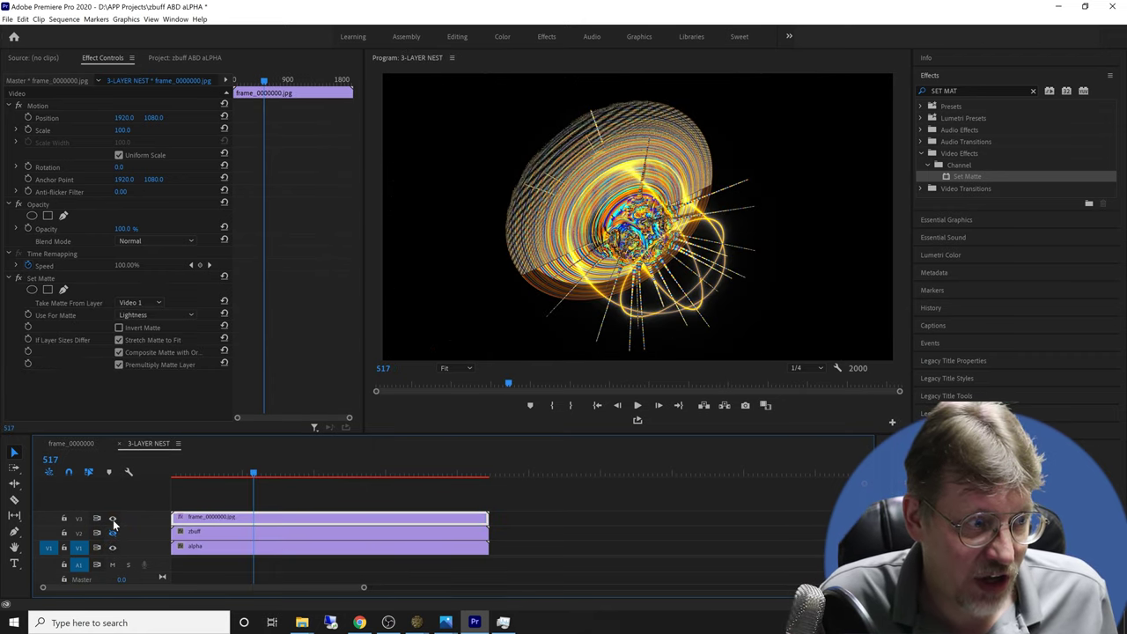
left_click(112, 518)
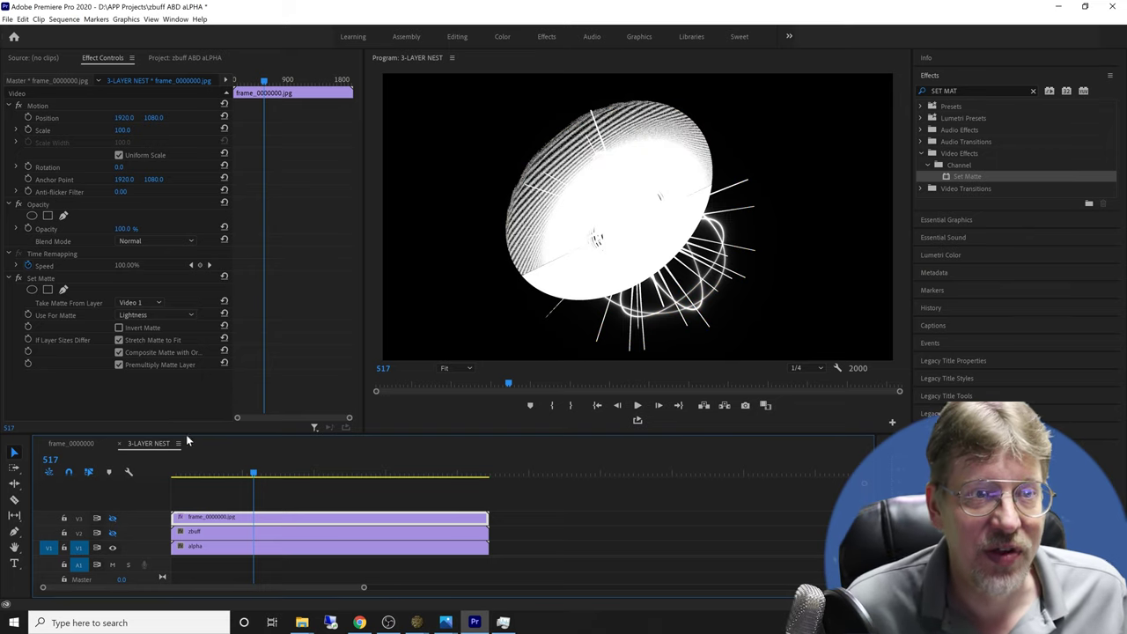
left_click_drag(251, 475, 284, 474)
key("Right")
key("Right")
key("Right")
key("Right")
key("Right")
key("Right")
key("Right")
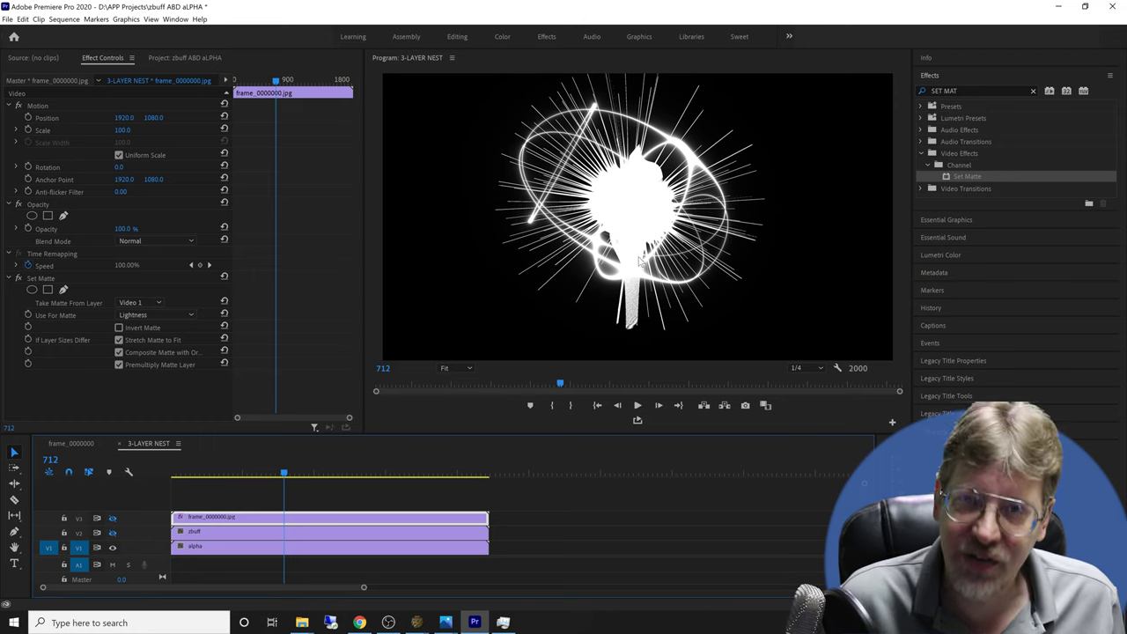
left_click(113, 519)
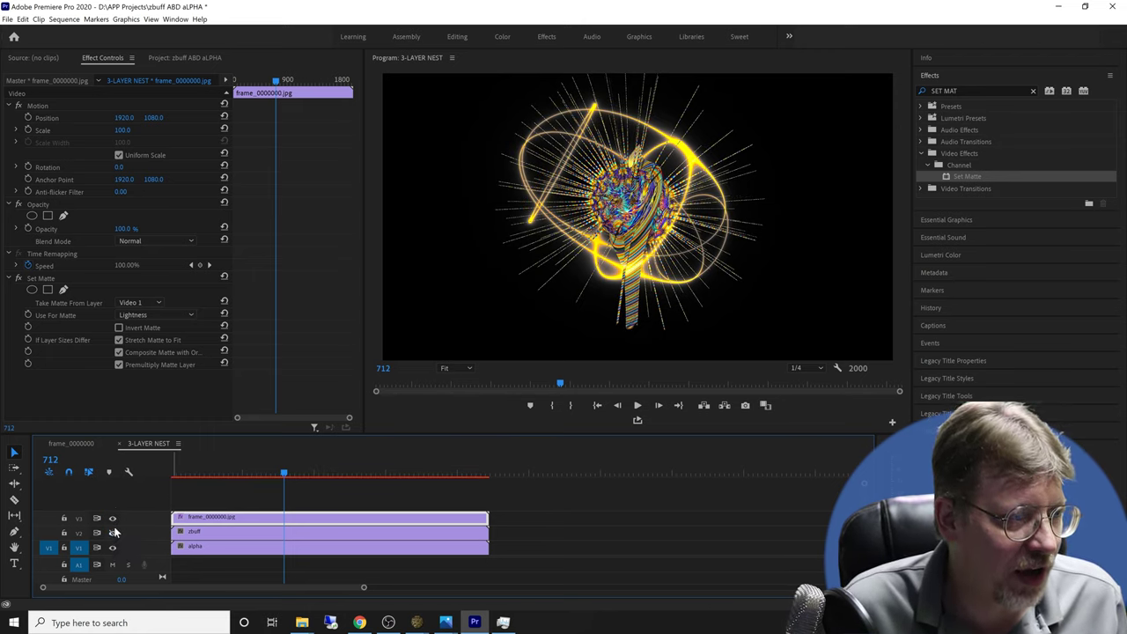
left_click(114, 548)
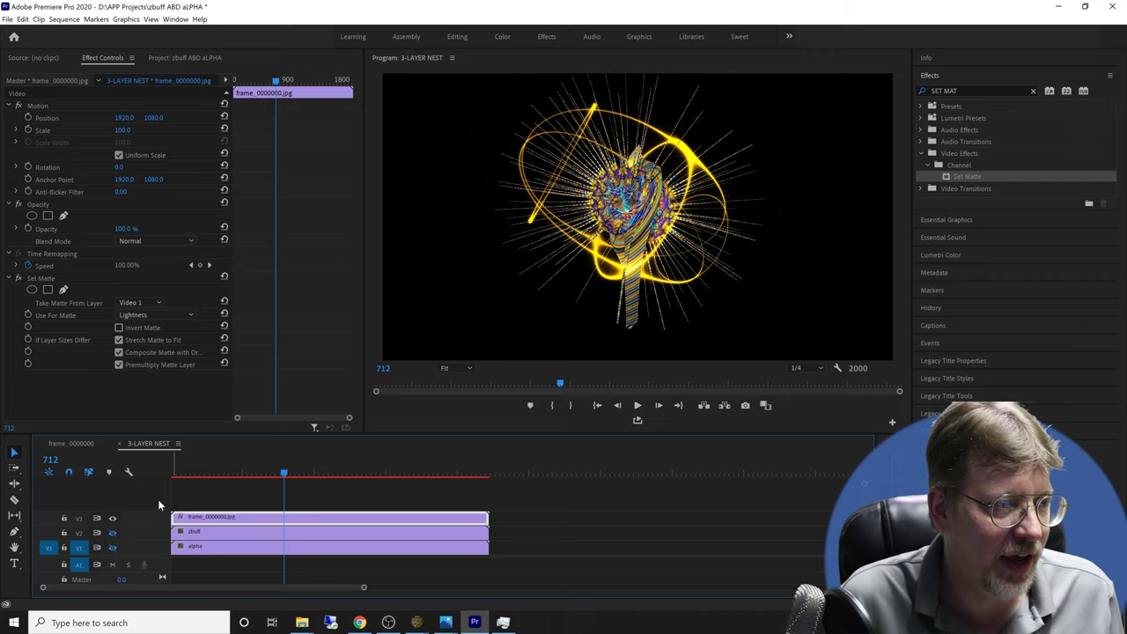
Return to the frame_0000000 sequence, select the 3-LAYER NEST clip on V3 and save the project
left_click(57, 444)
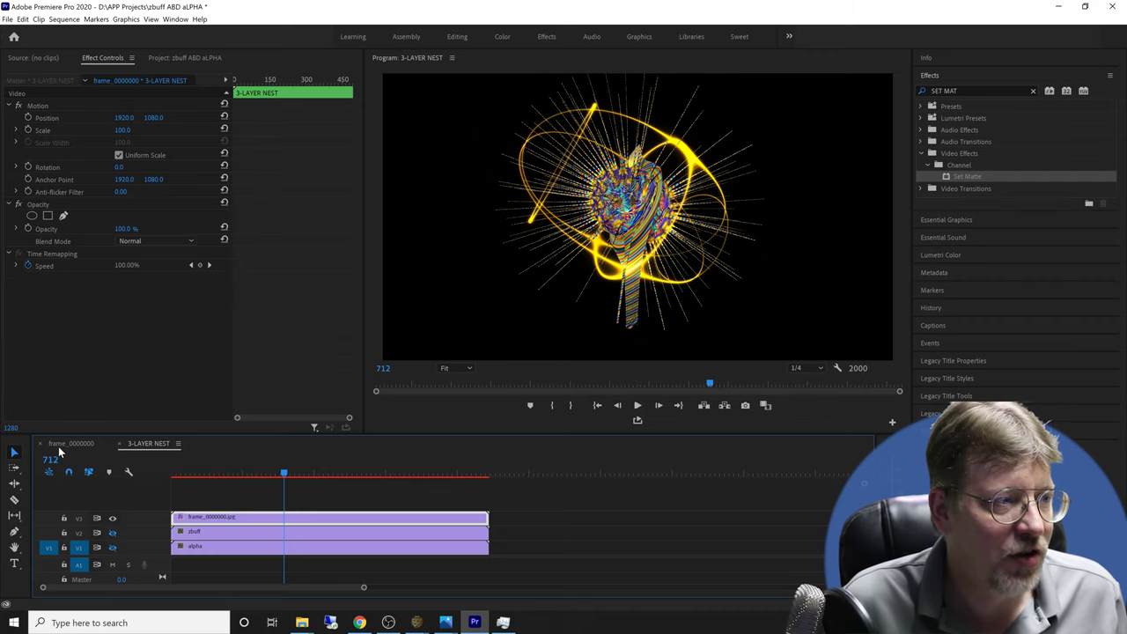
left_click(57, 444)
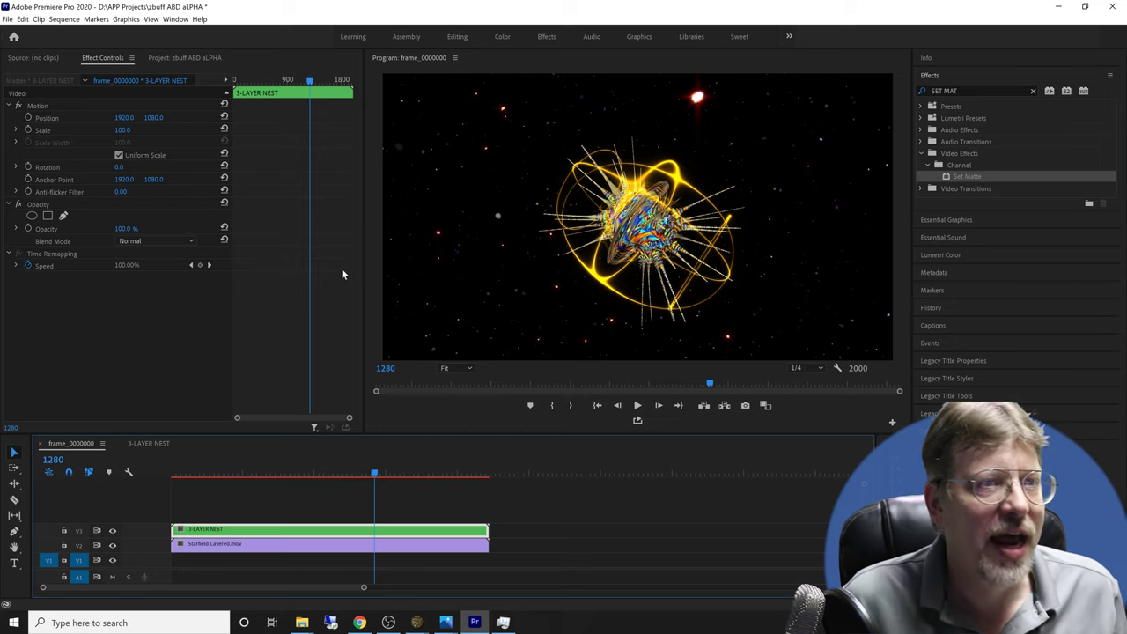
left_click(215, 544)
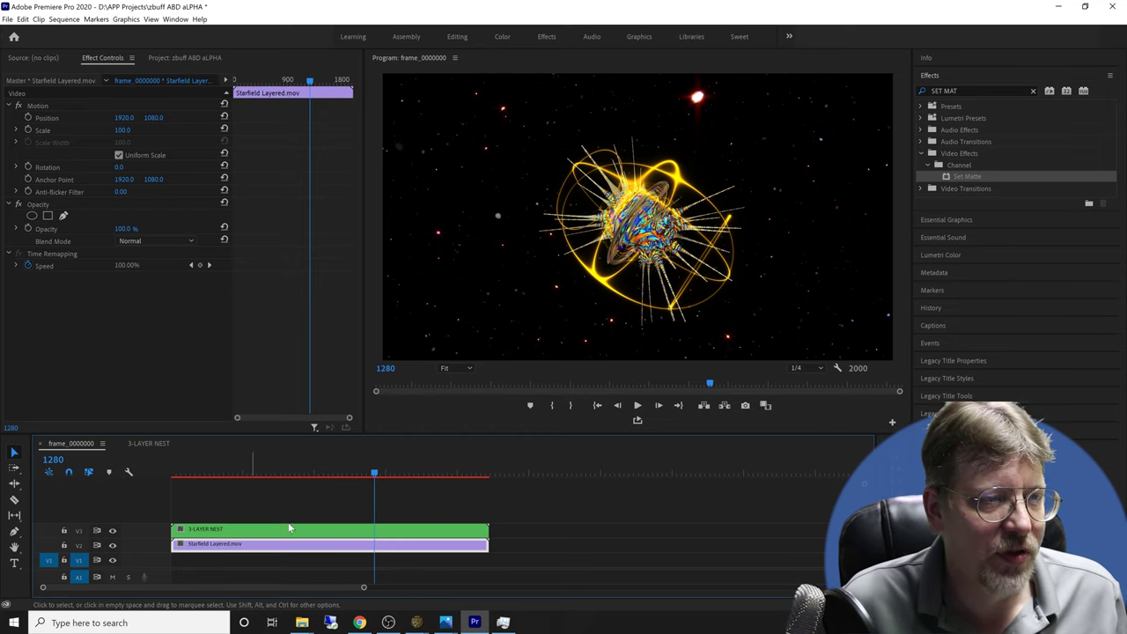
left_click(249, 530)
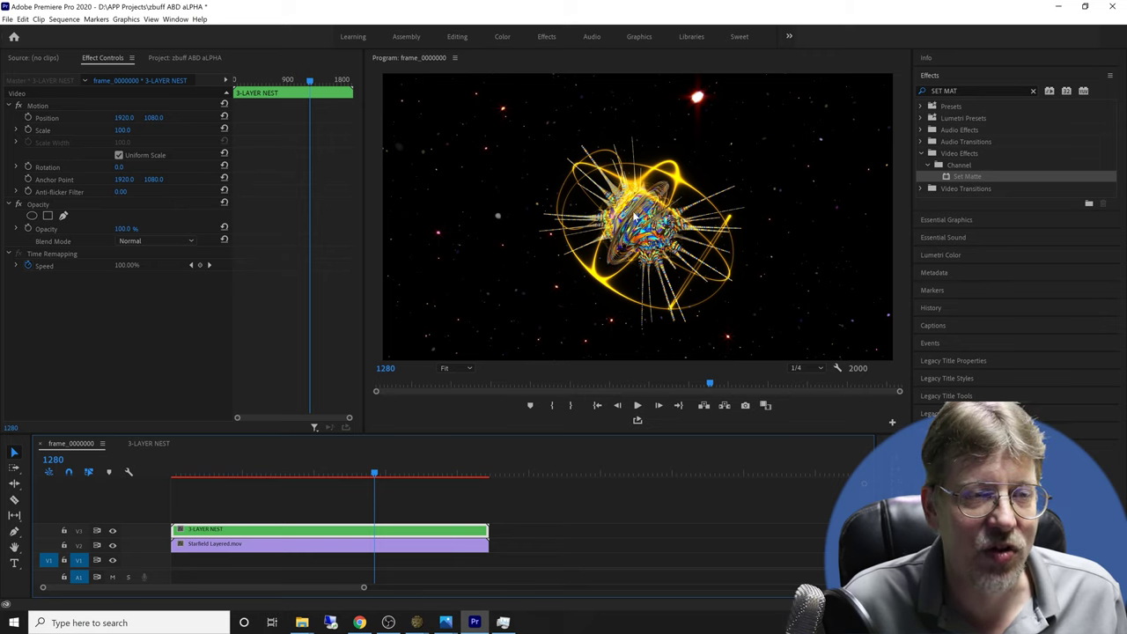
key("ctrl+s")
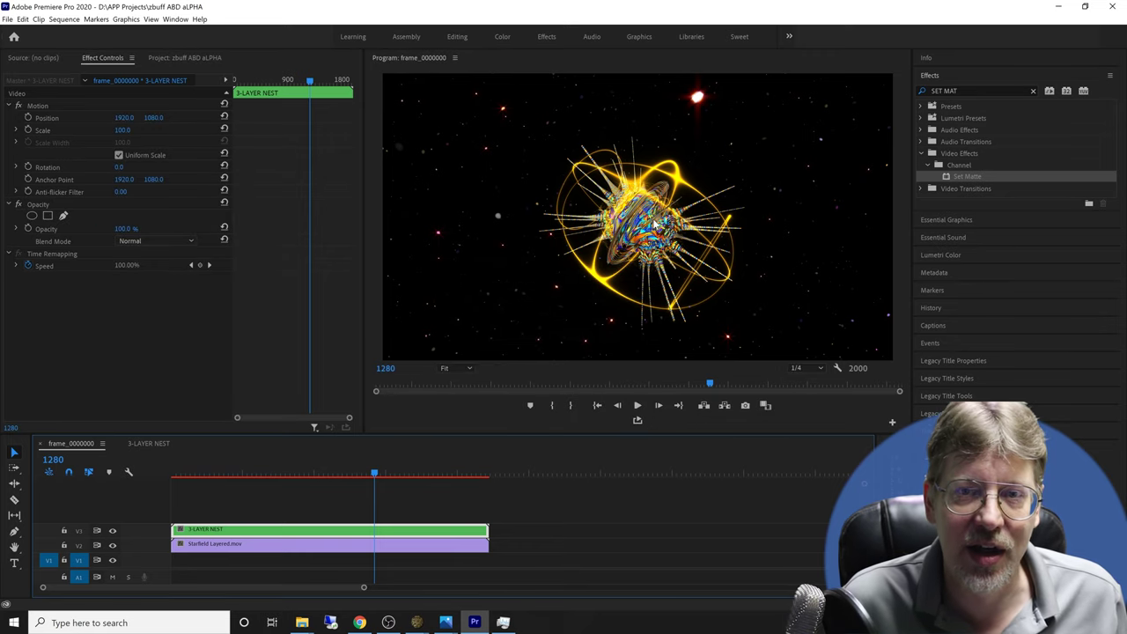
Start Position and Scale keyframing on the 3-LAYER NEST clip at frame 1280
left_click(40, 117)
left_click(28, 117)
left_click(28, 130)
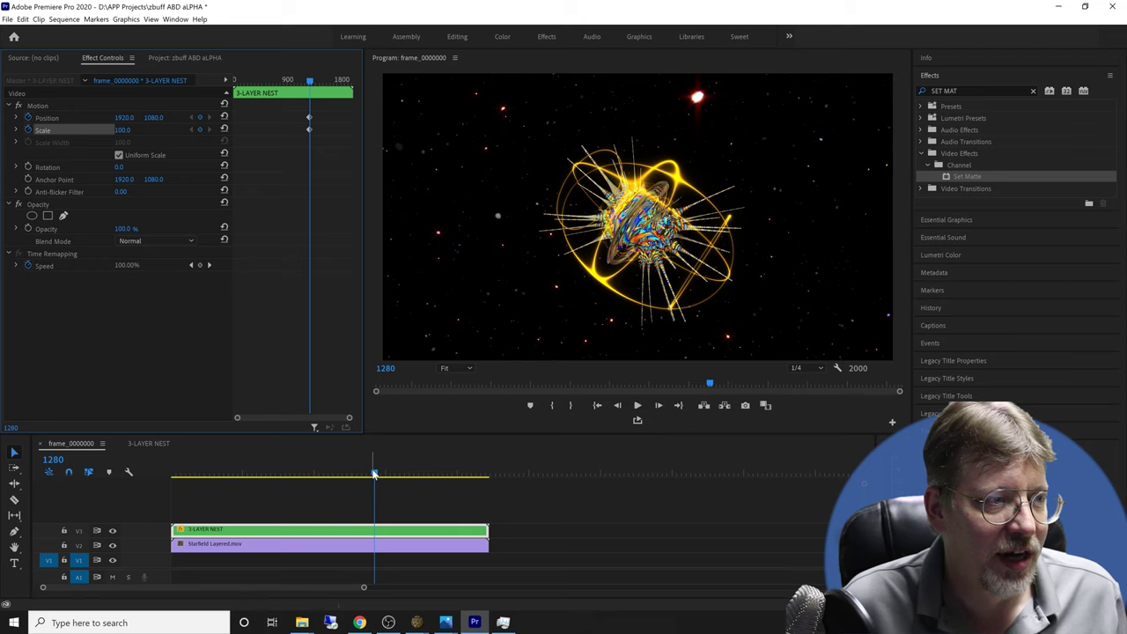
Keyframe the nested clip's Scale at 0.0 on frame 0 and preview the growth up to frame 926
key("Home")
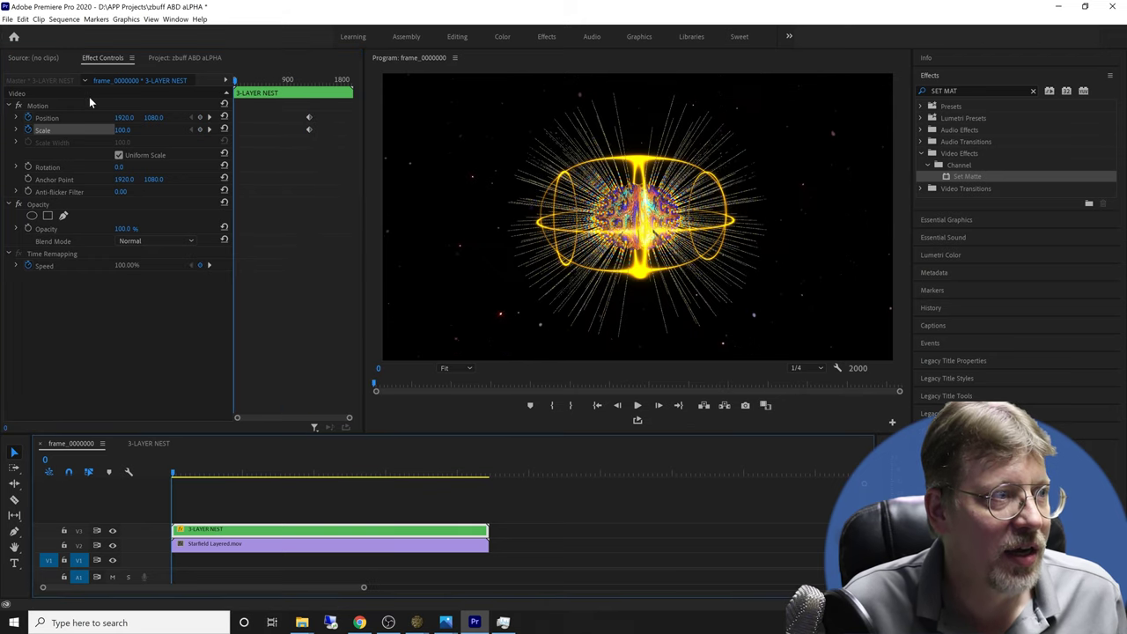
left_click(16, 129)
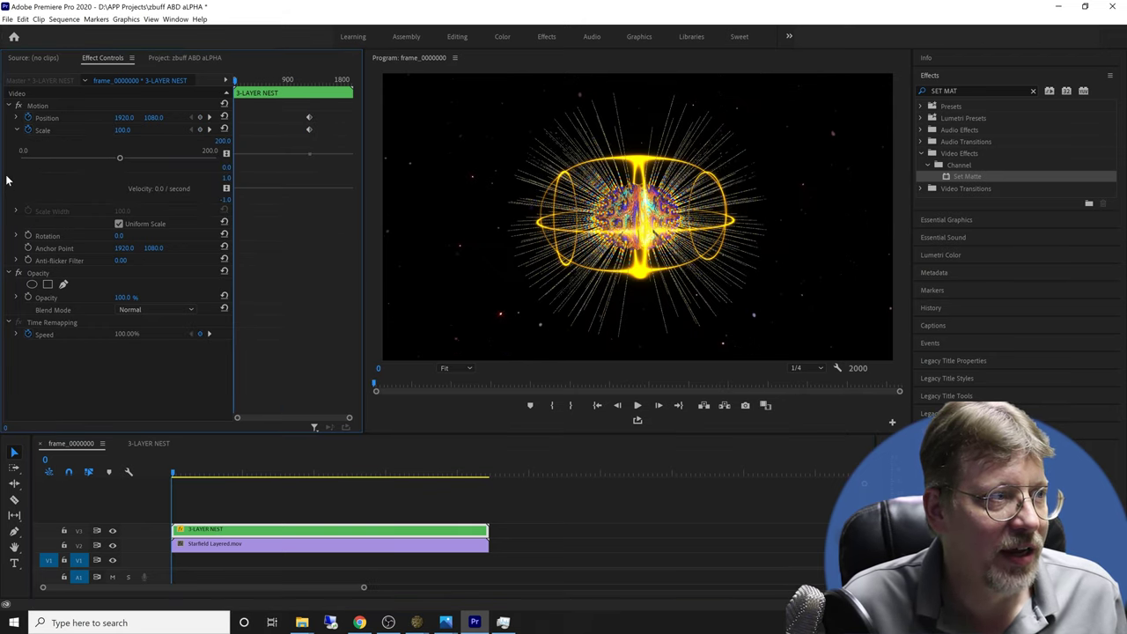
left_click_drag(115, 157, 2, 163)
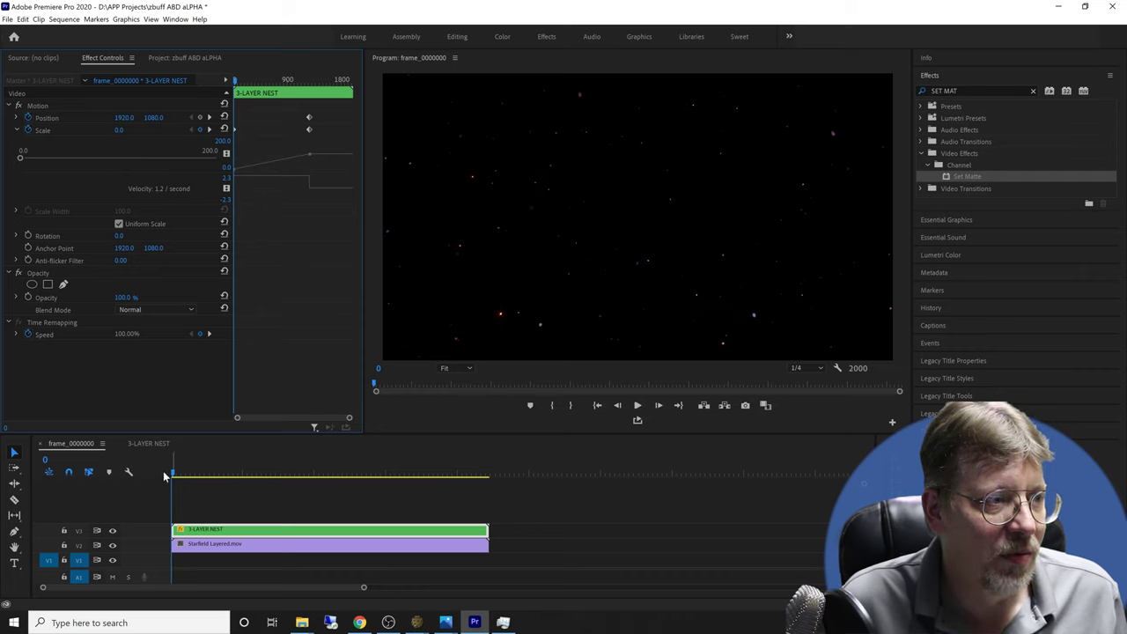
left_click_drag(175, 475, 321, 490)
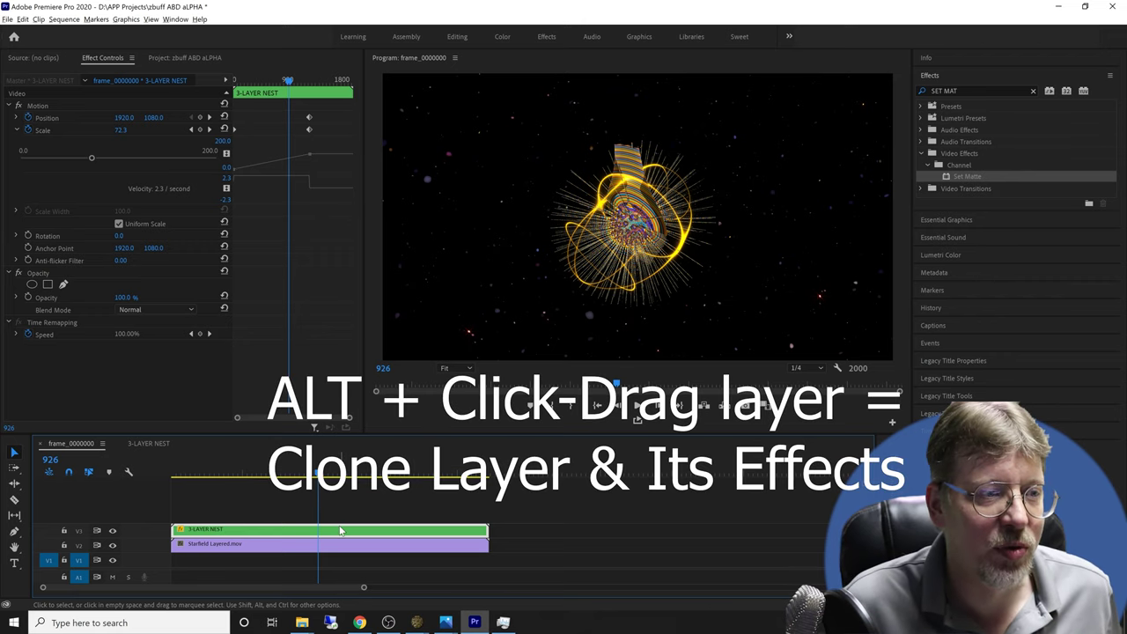
Clone the 3-LAYER NEST clip with its effects onto V4 and move the copy to Position about 568, 382 at frame 926
mouse_move(339, 527)
left_mouse_down("alt")
mouse_move(344, 539)
mouse_move(335, 507)
left_mouse_up("alt")
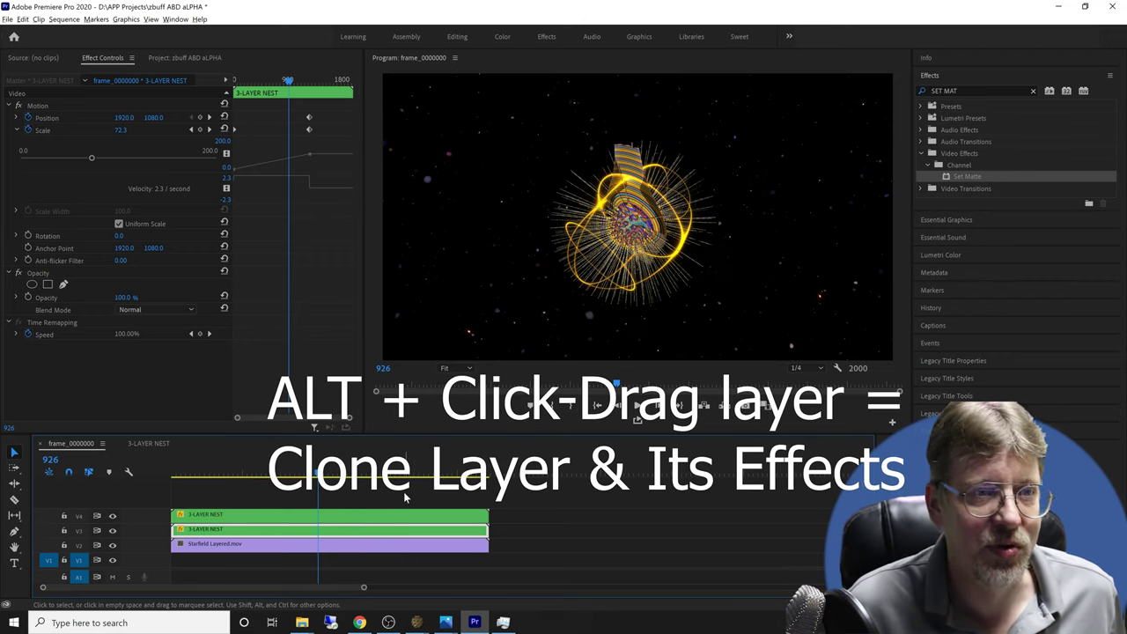
left_click(385, 517)
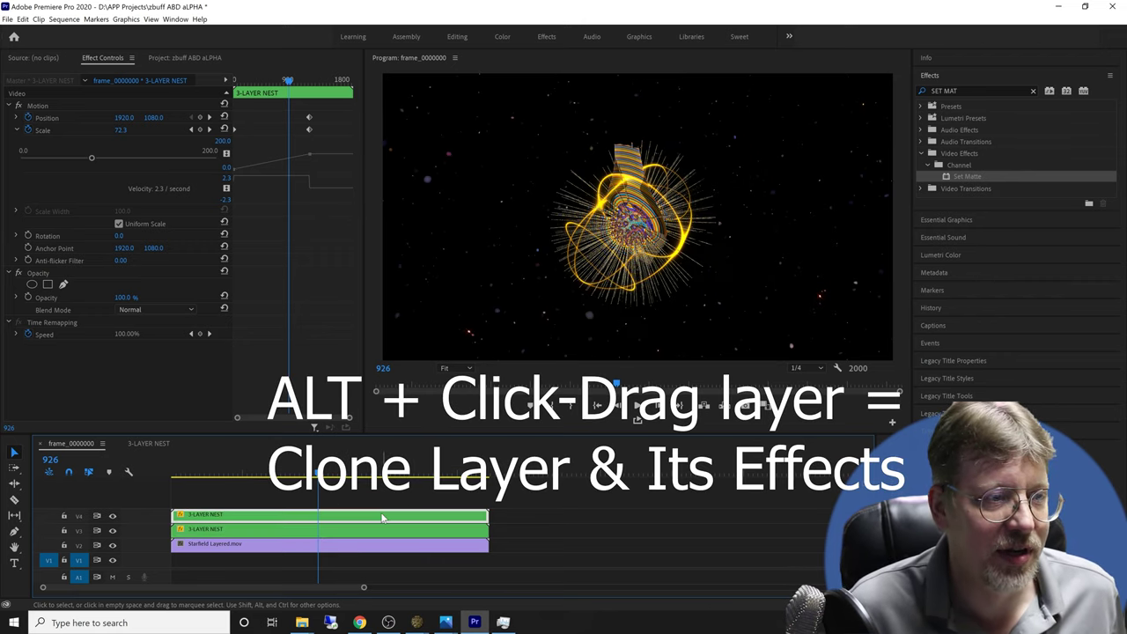
left_click(47, 117)
left_click_drag(574, 198, 394, 108)
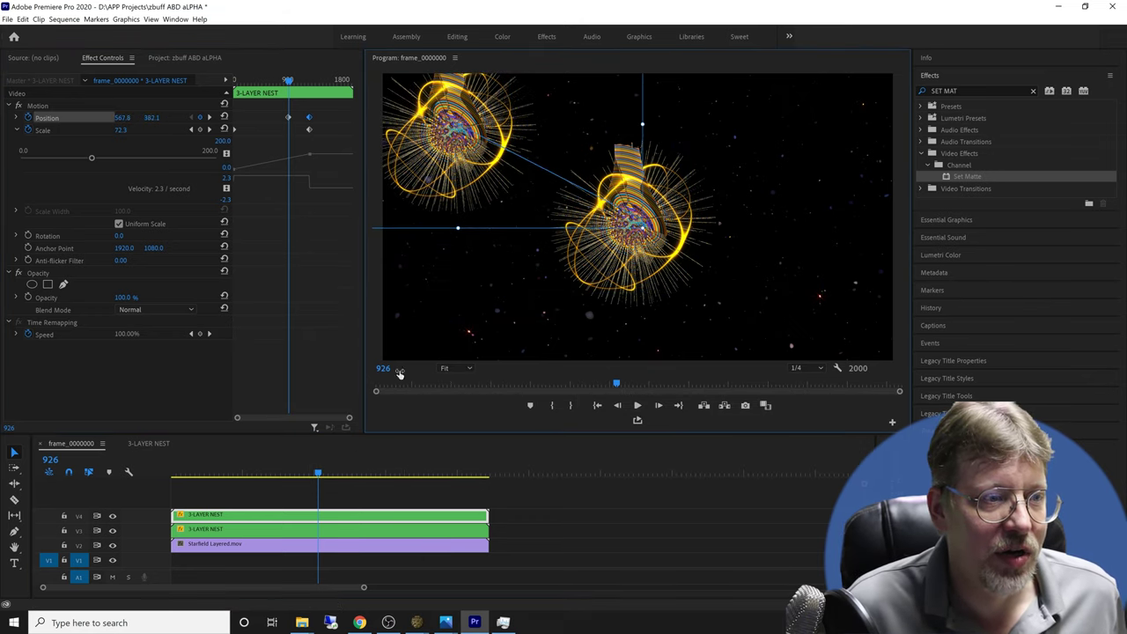
Move the 3-LAYER NEST clip on V3 to Position about 2773, 1349 at frame 926
left_click(360, 529)
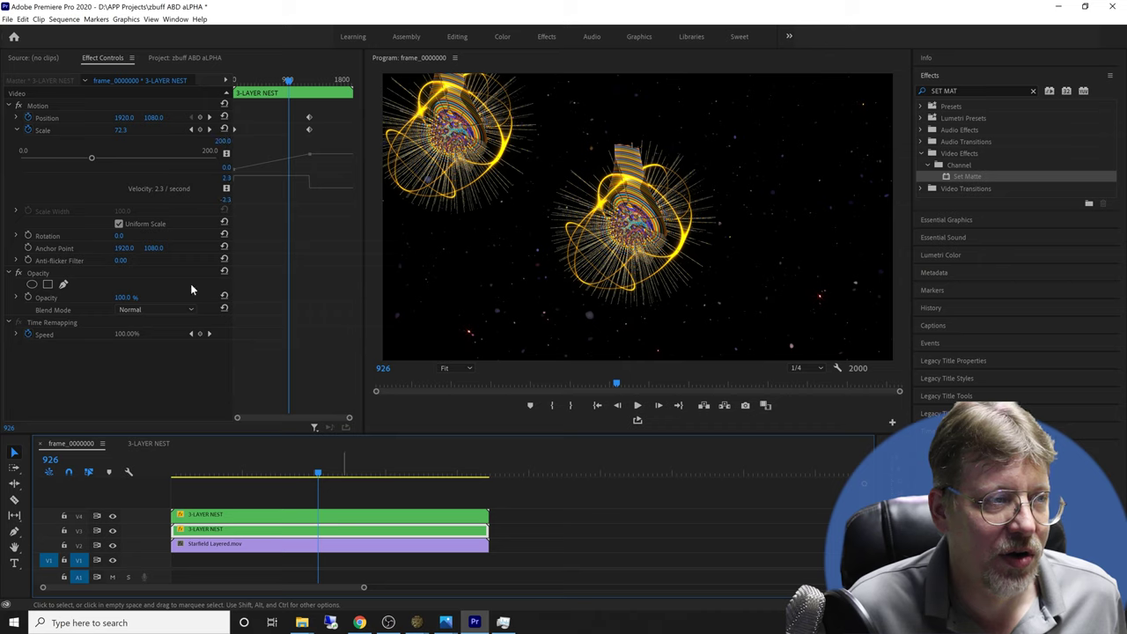
left_click(46, 118)
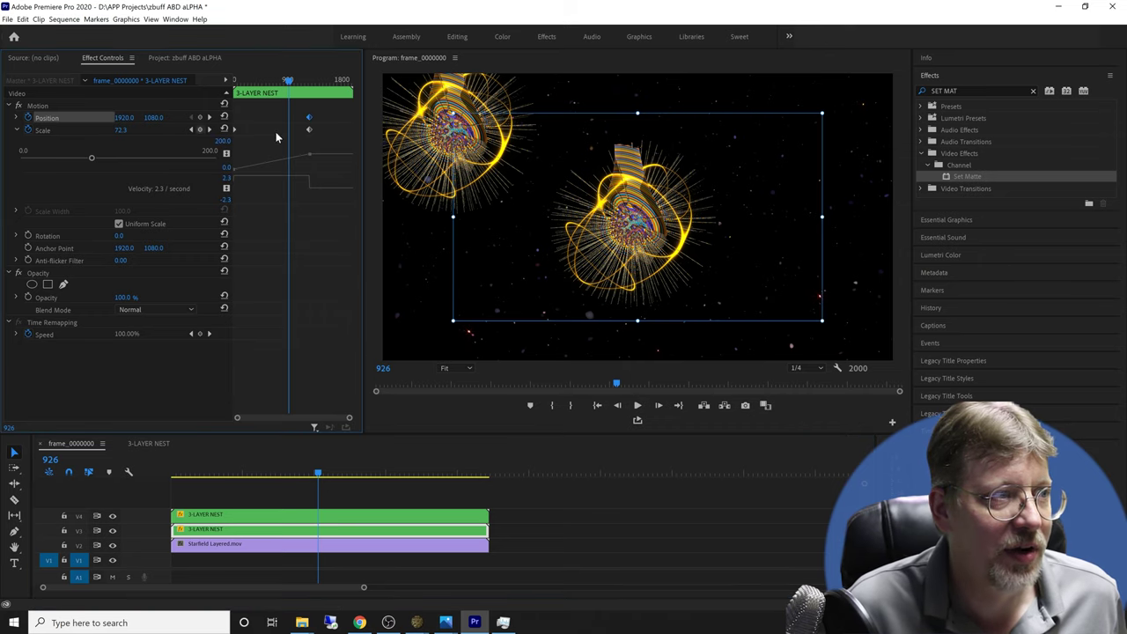
left_click_drag(656, 217, 767, 253)
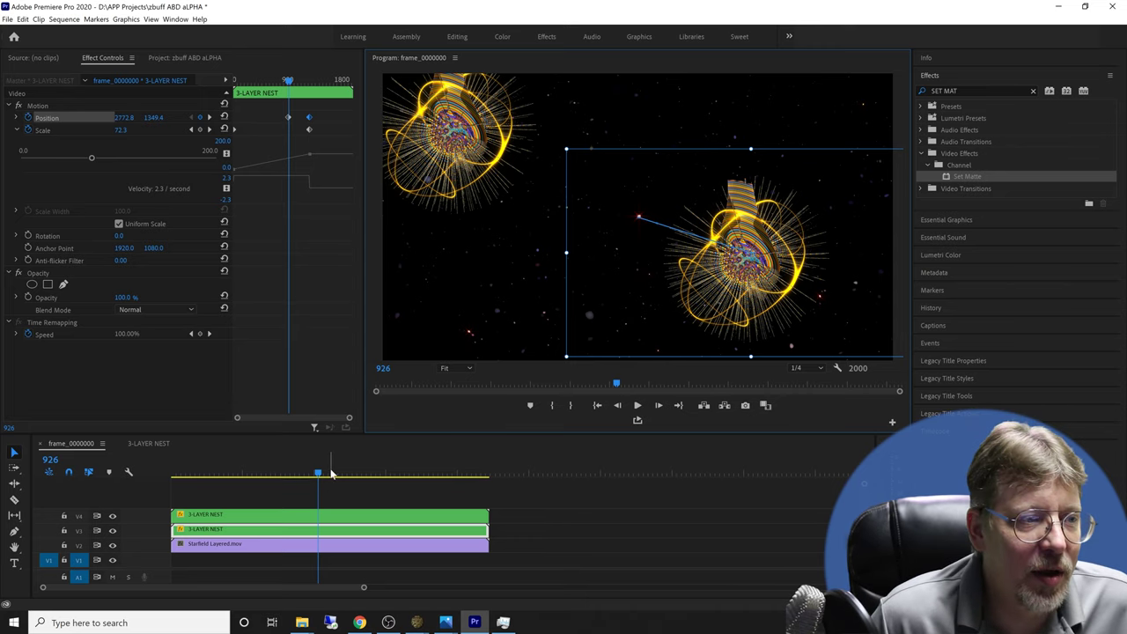
Play the sequence from frame 0 to check both nested clips growing over the starfield
left_click(304, 473)
key("Home")
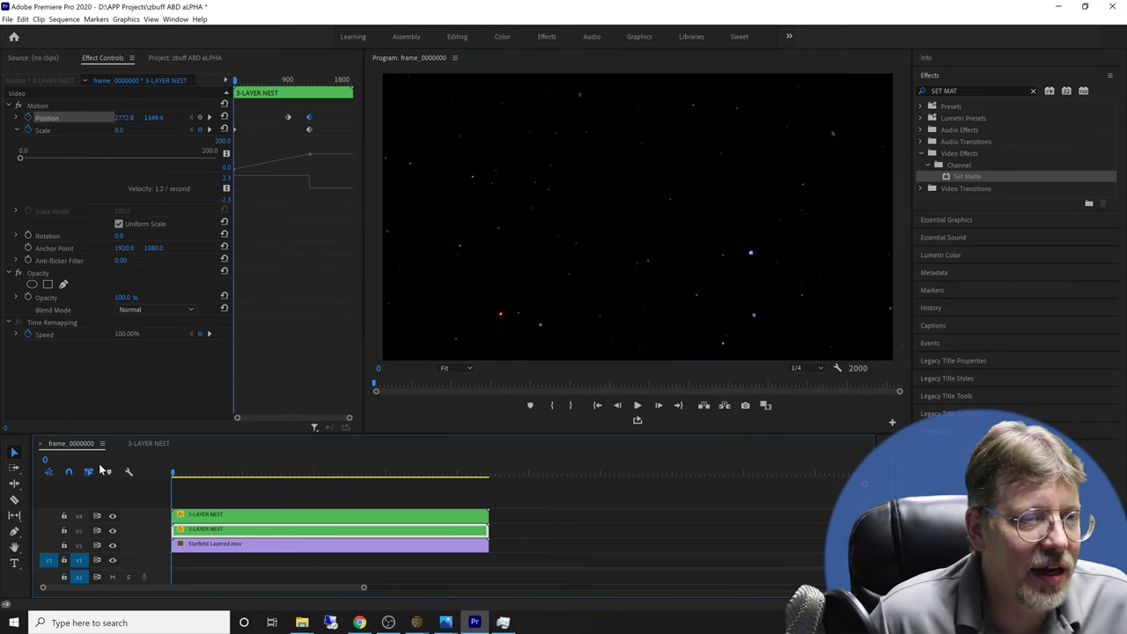
key("space")
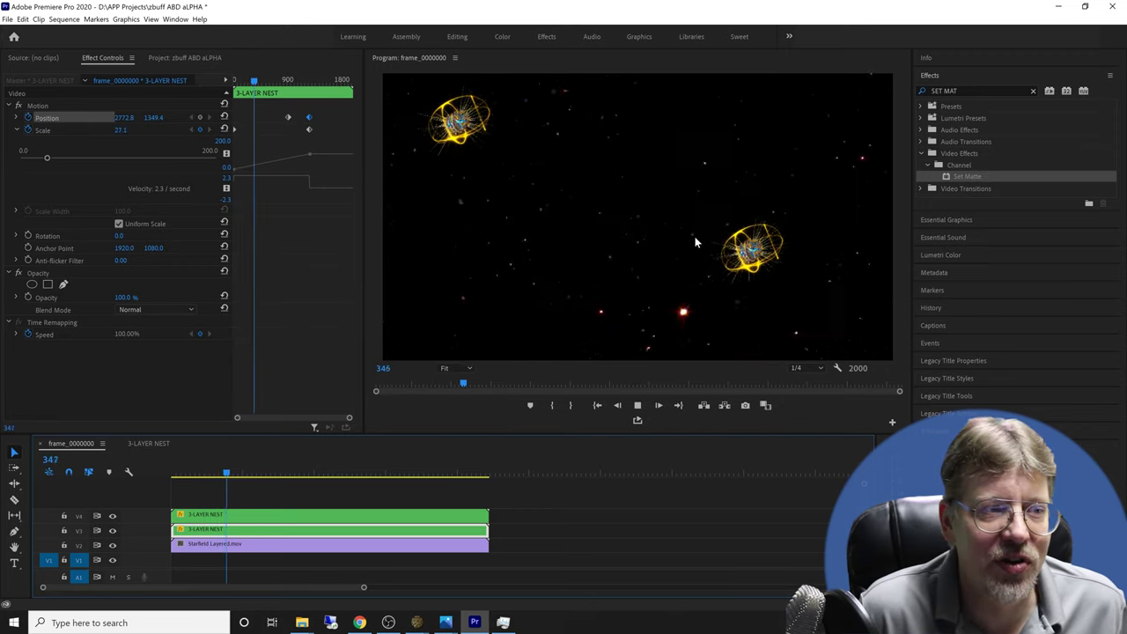
Clone the 3-LAYER NEST clip onto V5 and place the V3 clip at Position about 2111, 1452 at frame 1041
left_click_drag(242, 477, 337, 478)
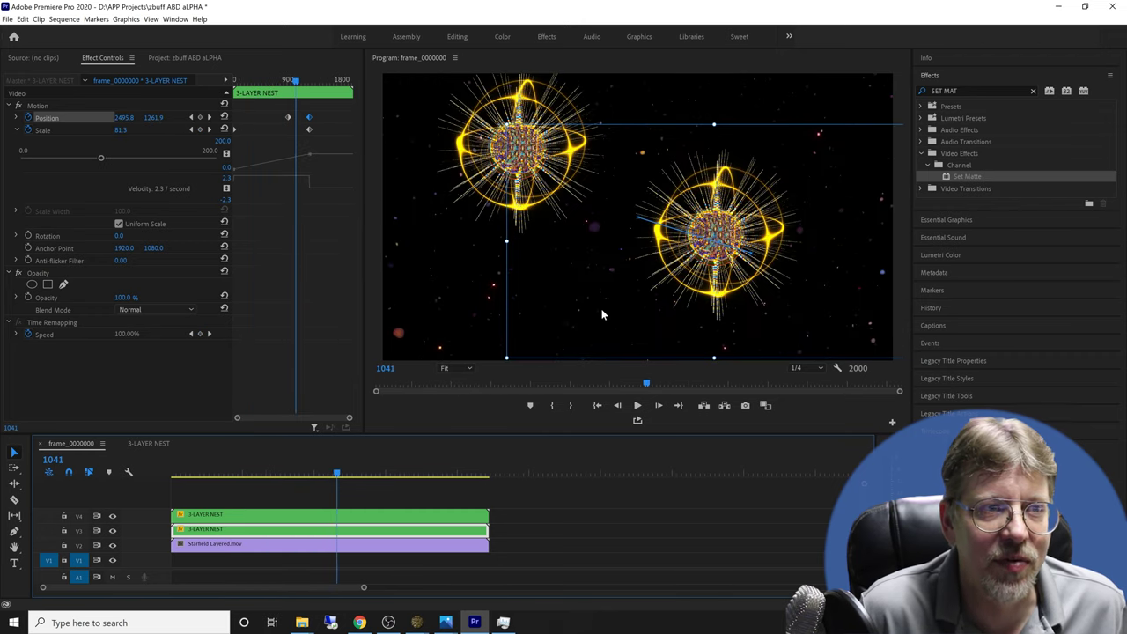
left_click_drag(511, 330, 421, 352)
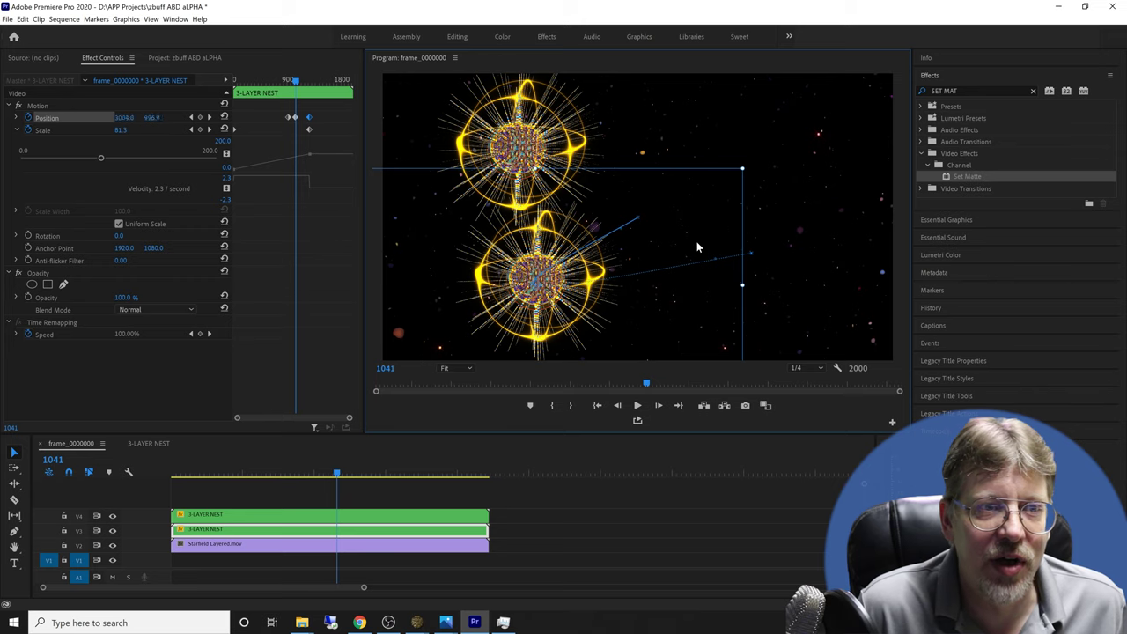
left_click_drag(689, 262, 687, 204)
left_click_drag(375, 525, 383, 502, "alt")
left_click_drag(689, 219, 553, 355)
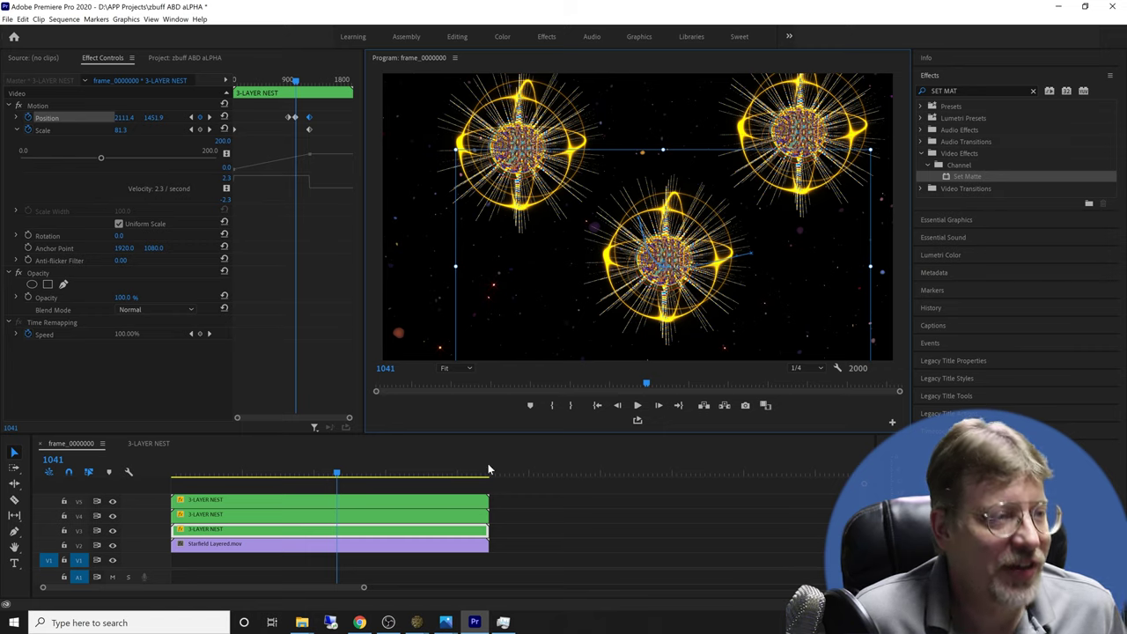
Apply the Compound Blur effect to the frame_0000000.jpg clip on V3 inside the 3-LAYER NEST sequence
left_click(149, 443)
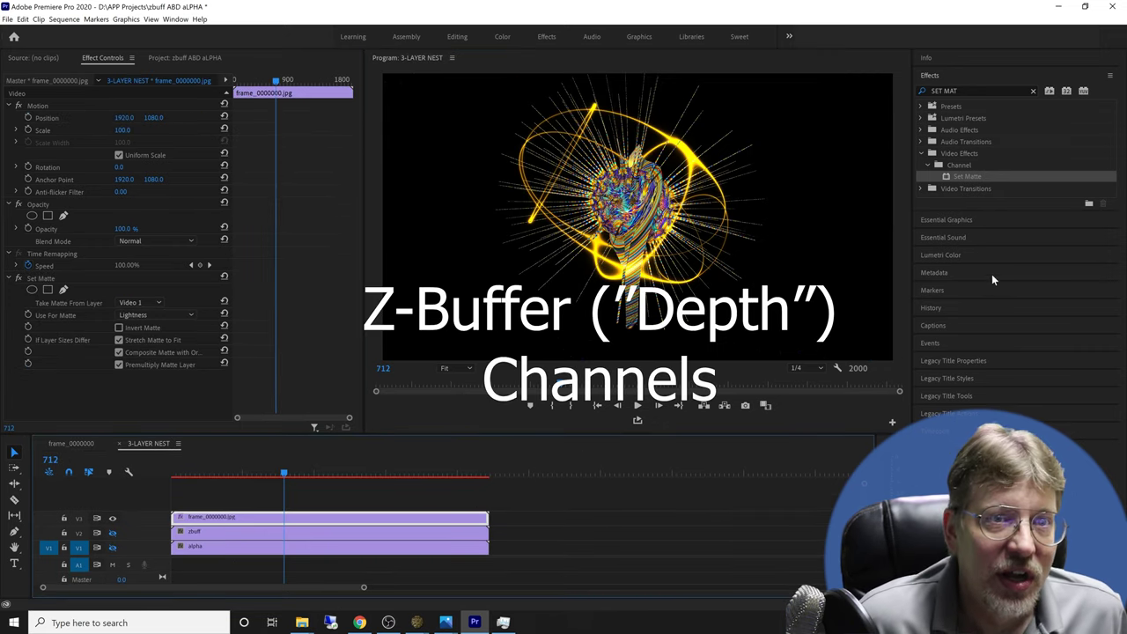
left_click(1034, 90)
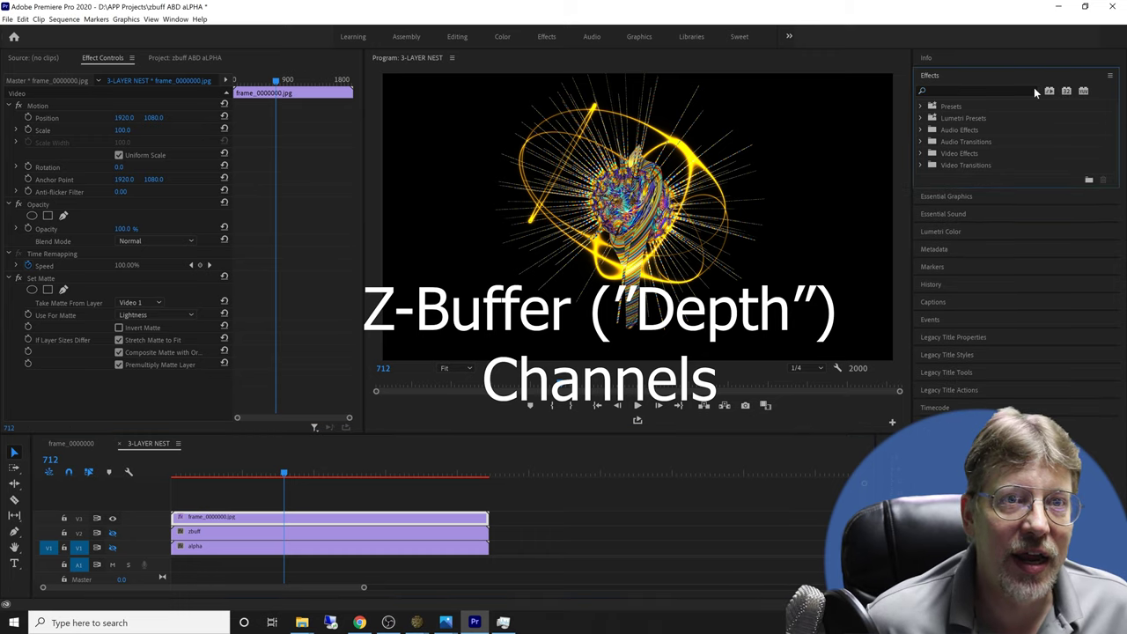
left_click(921, 151)
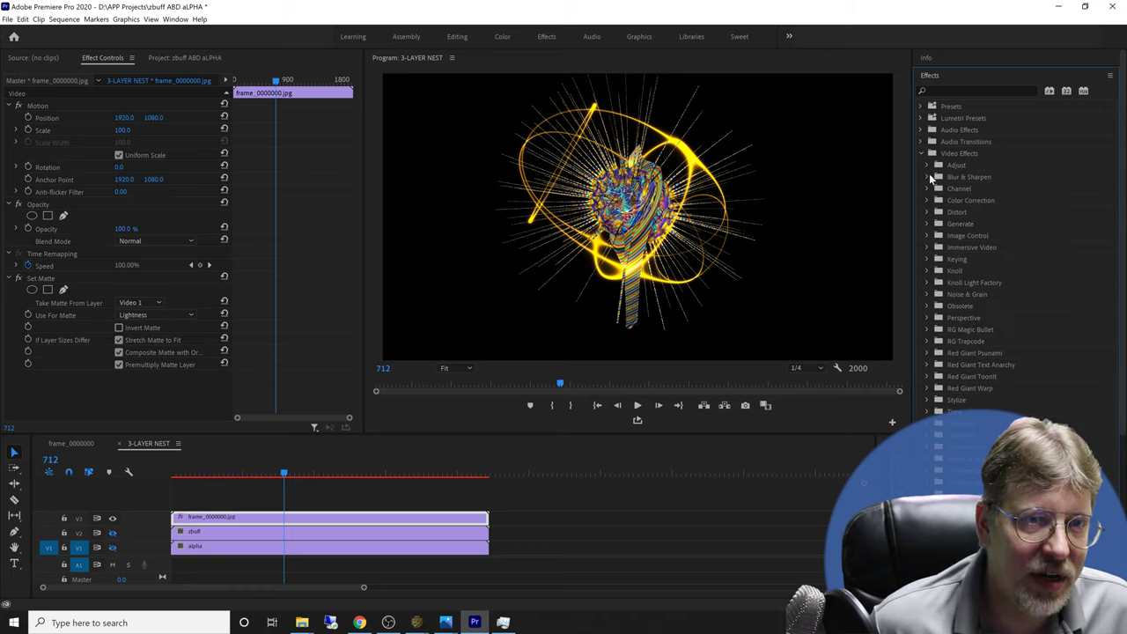
left_click(928, 177)
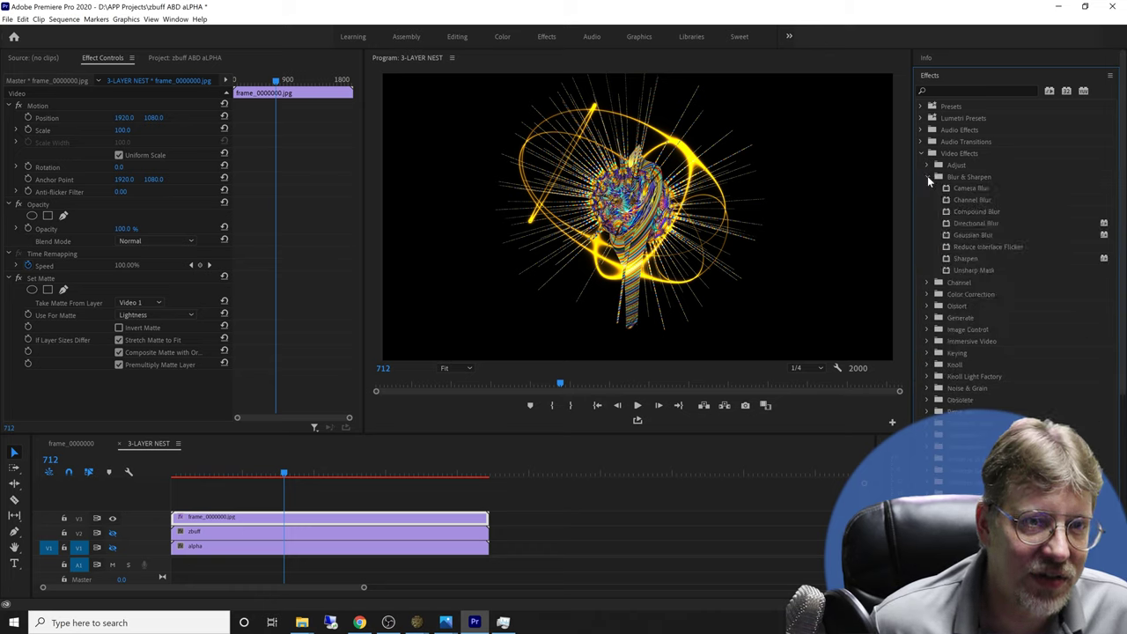
left_click(968, 210)
left_click_drag(540, 335, 149, 387)
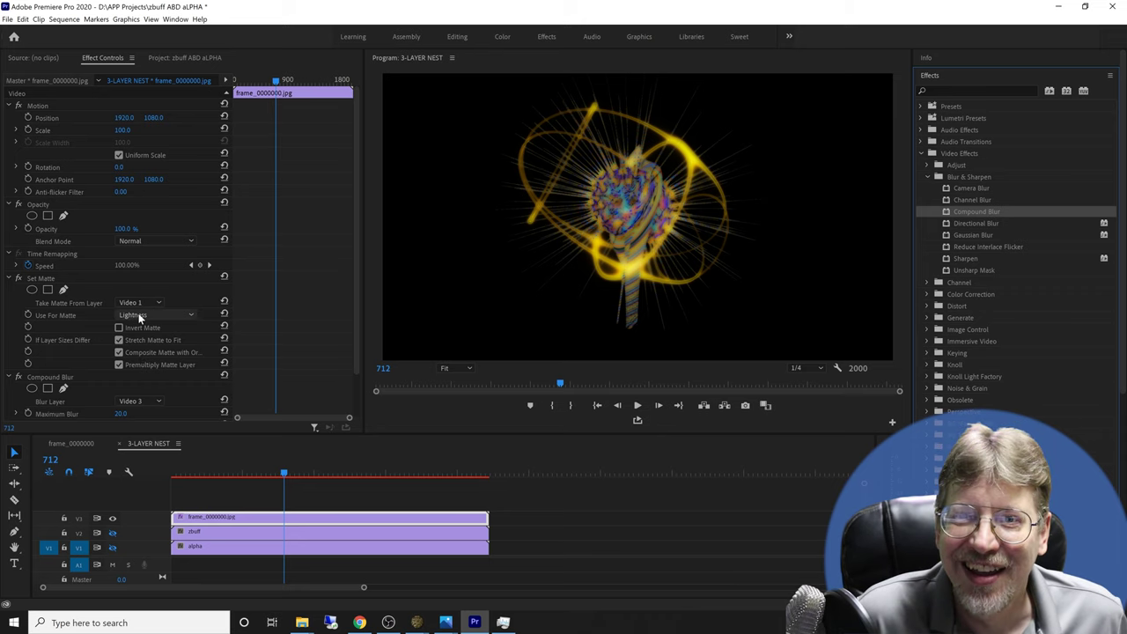
Set Compound Blur's Blur Layer to Video 2 and Maximum Blur to 3.9, and play the nest to preview the depth blur
left_click_drag(353, 339, 357, 388)
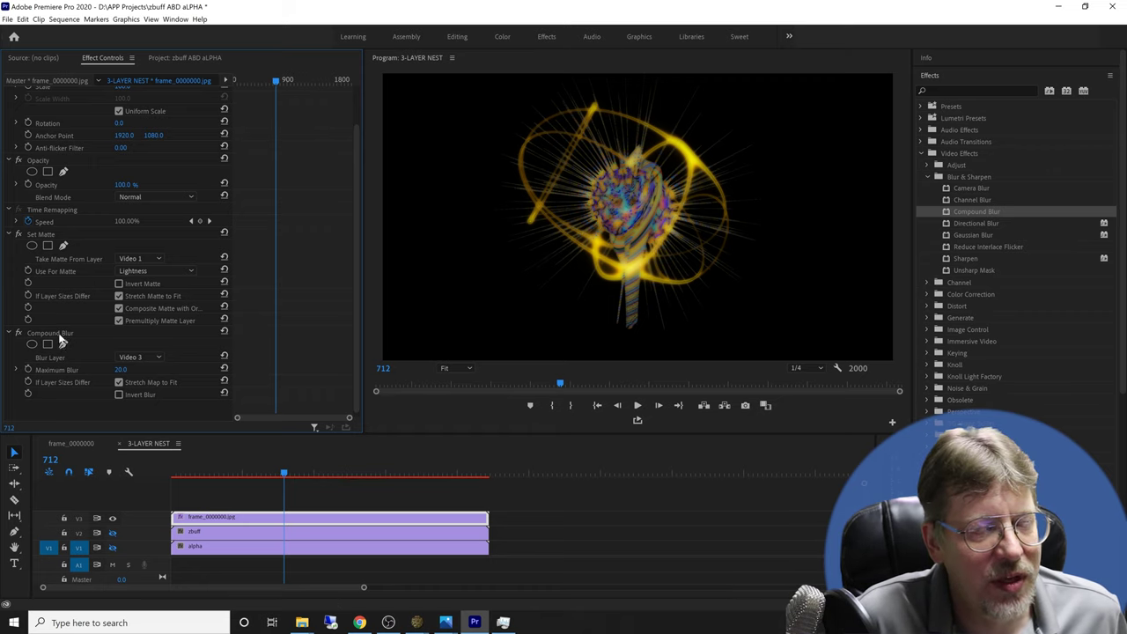
left_click(147, 358)
left_click(151, 397)
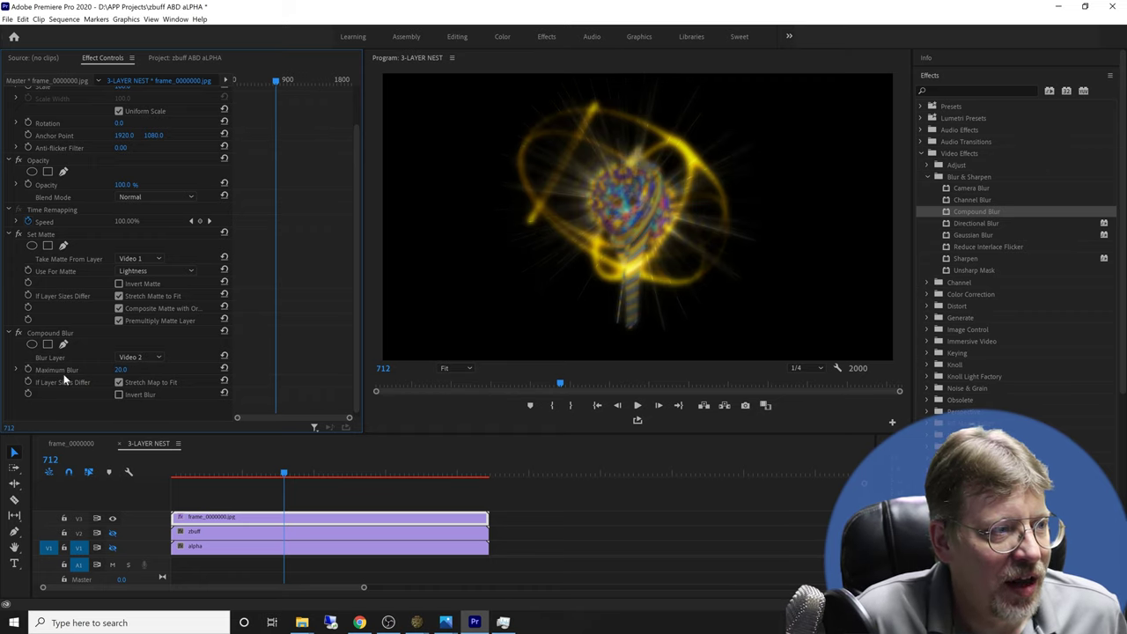
left_click(17, 370)
left_click_drag(60, 392, 26, 398)
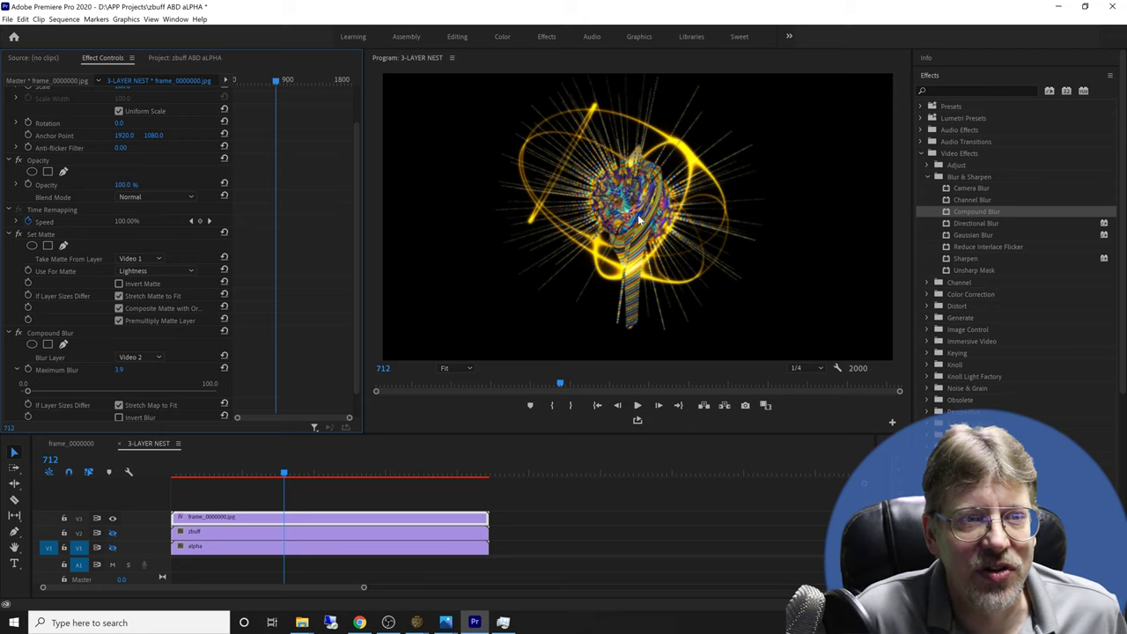
key("space")
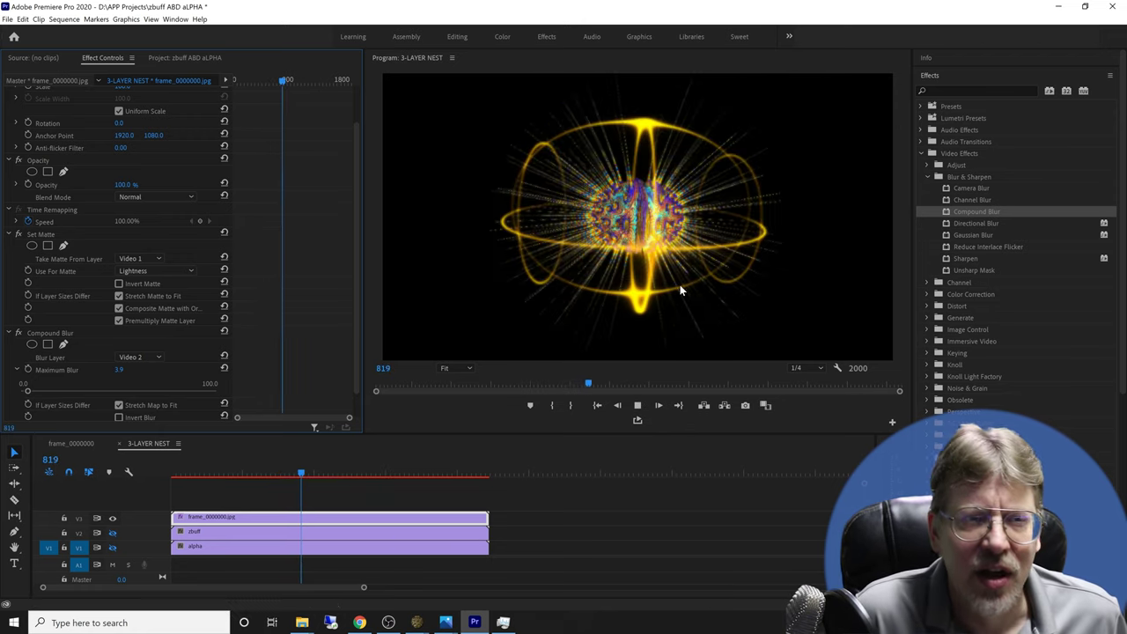
key("space")
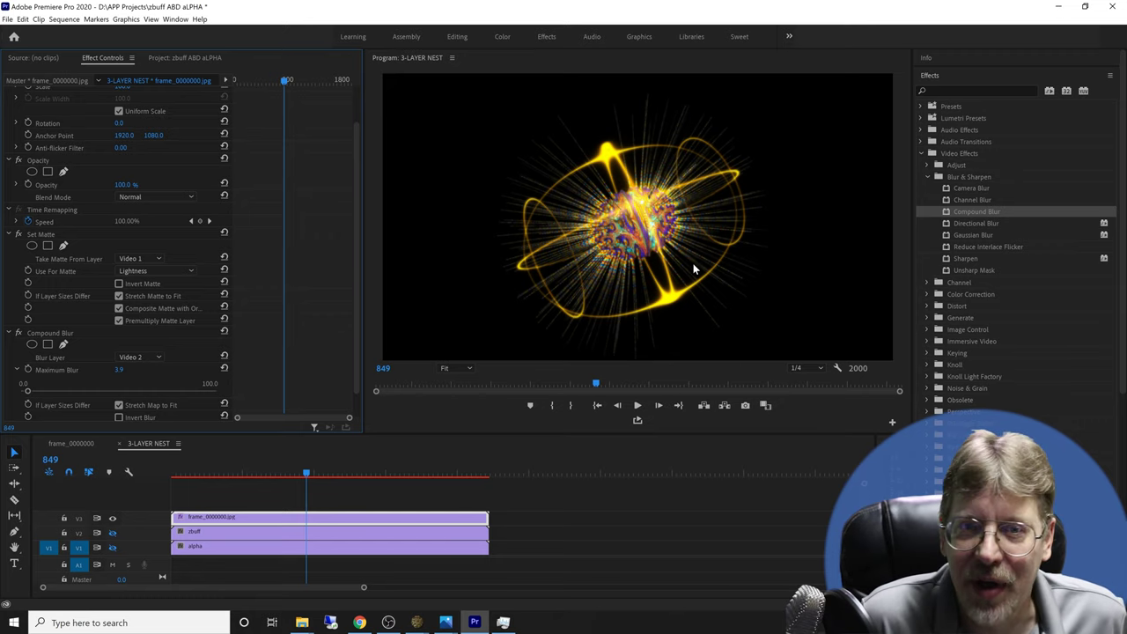
Examine the zbuff clip, the color clip's Set Matte and Compound Blur settings, and the Use For Matte channel options
left_click(208, 531)
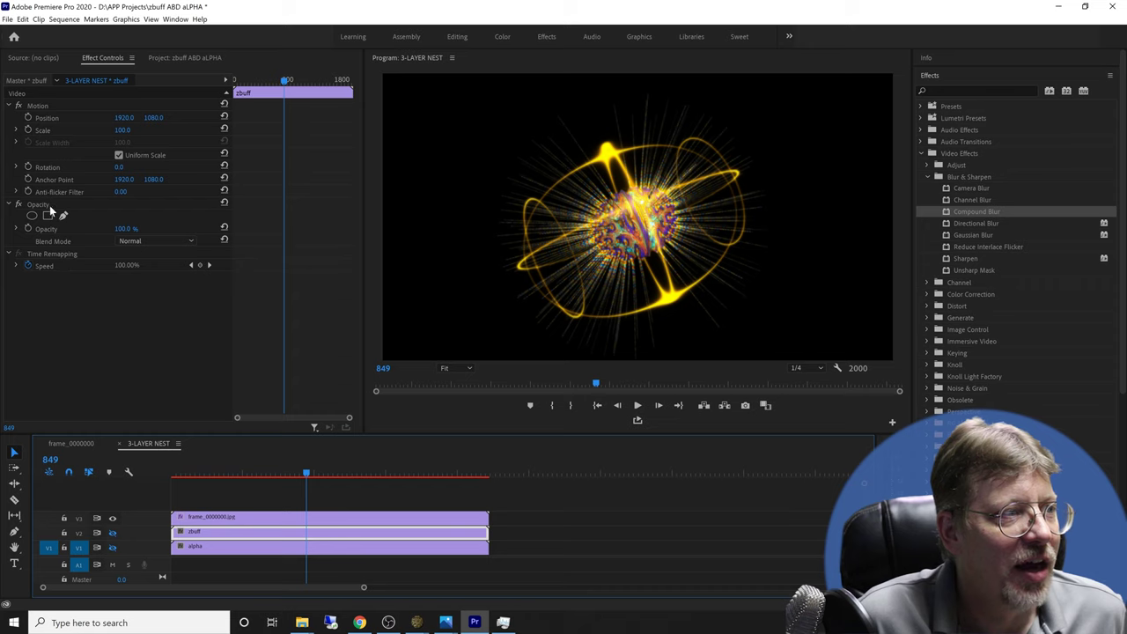
left_click(220, 517)
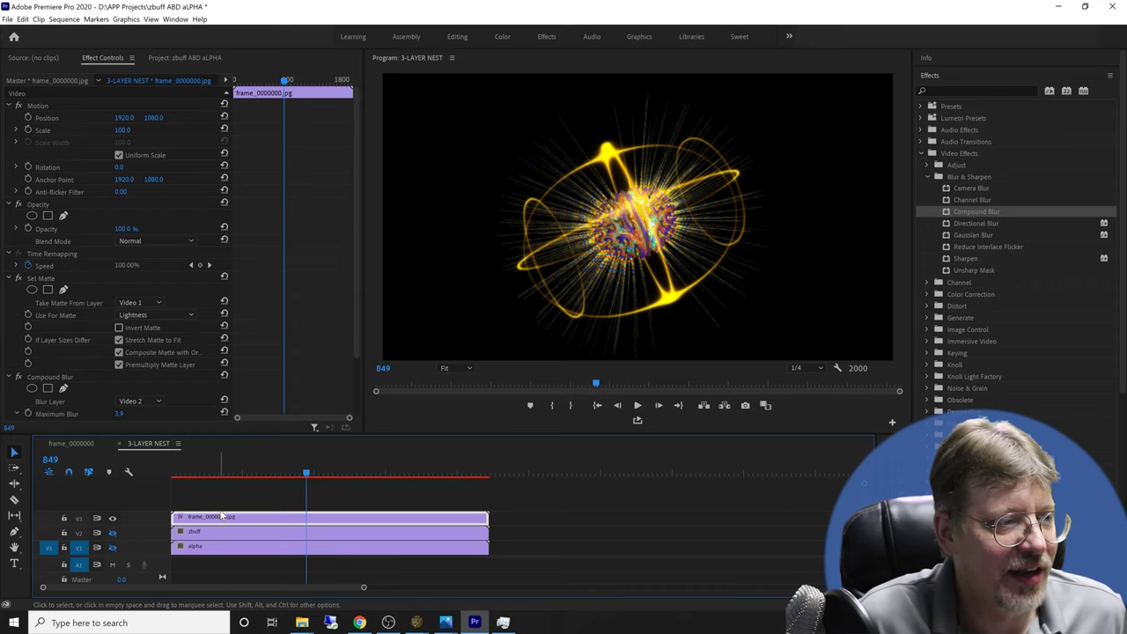
left_click(48, 283)
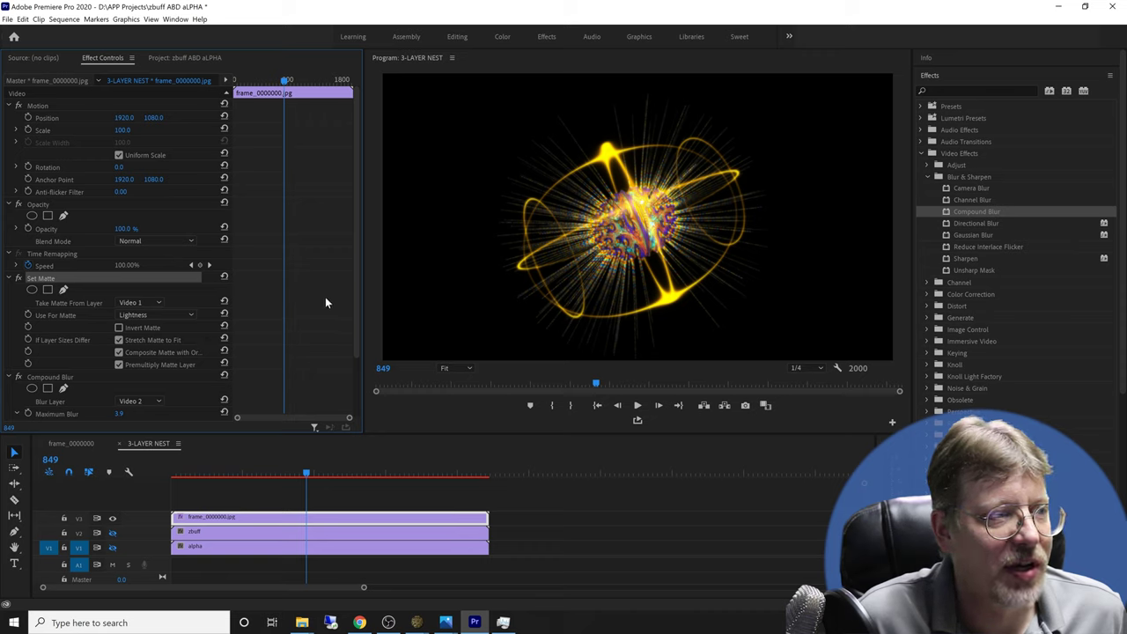
left_click_drag(356, 269, 354, 304)
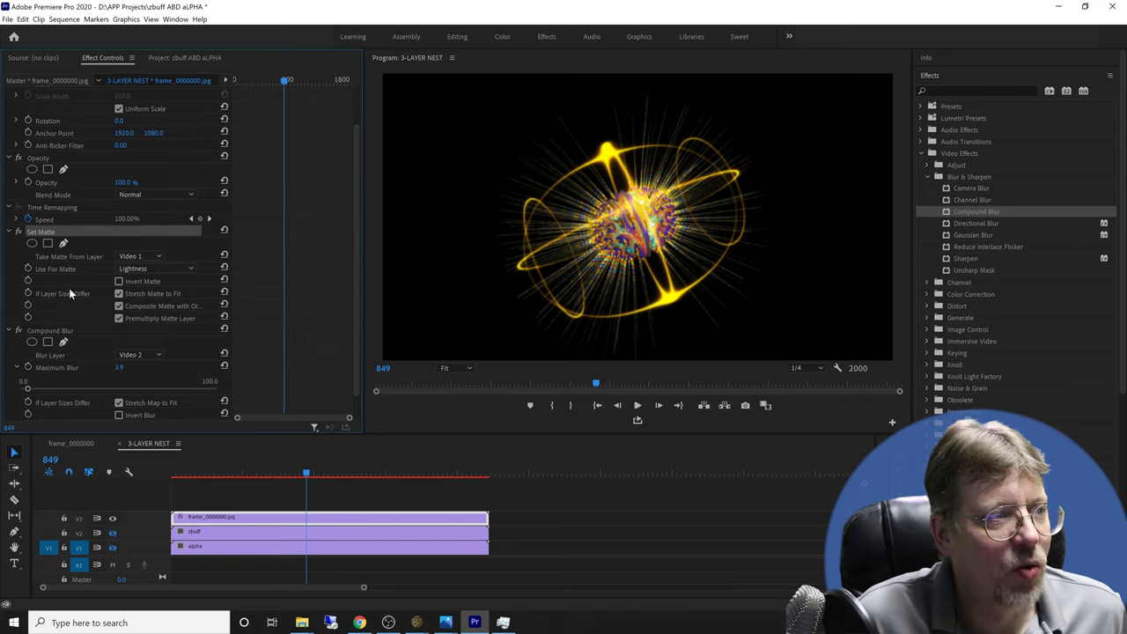
left_click(54, 332)
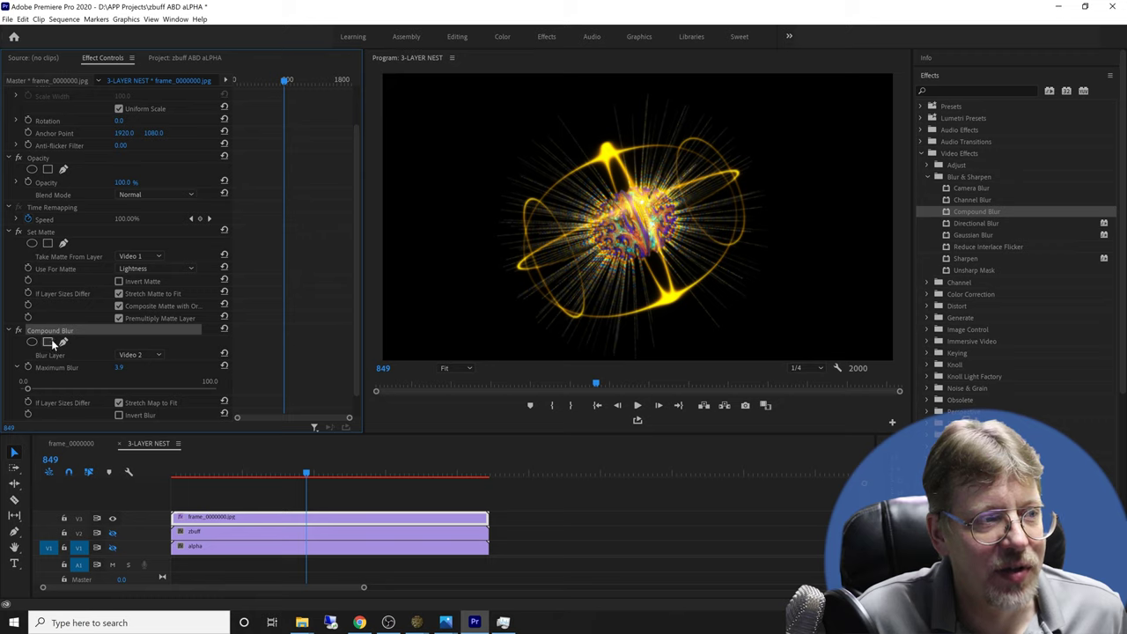
left_click(139, 266)
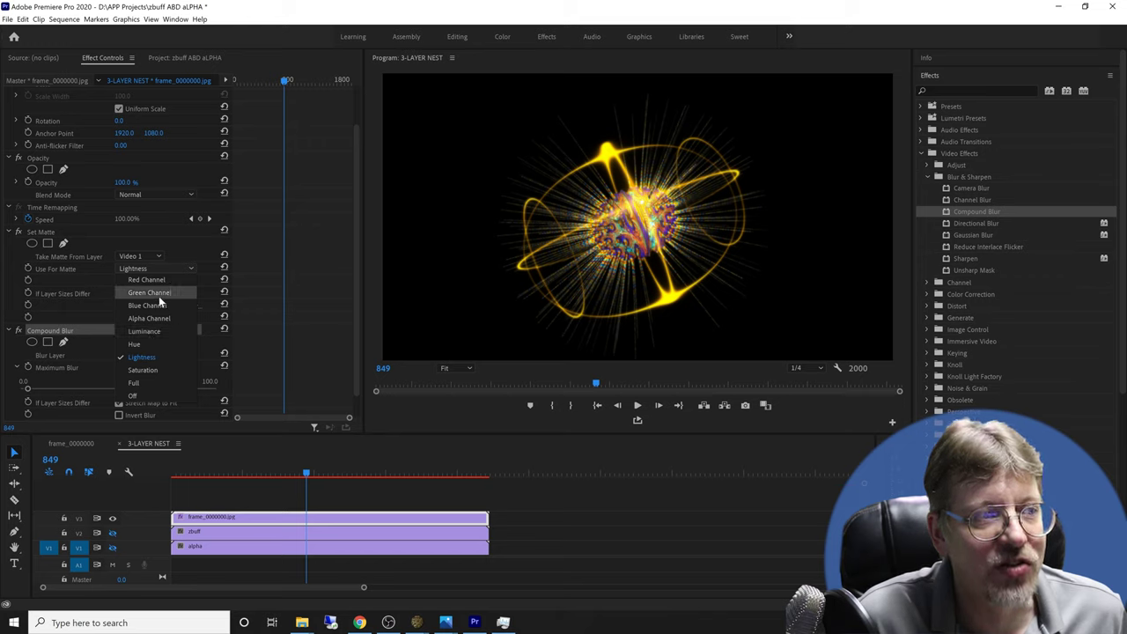